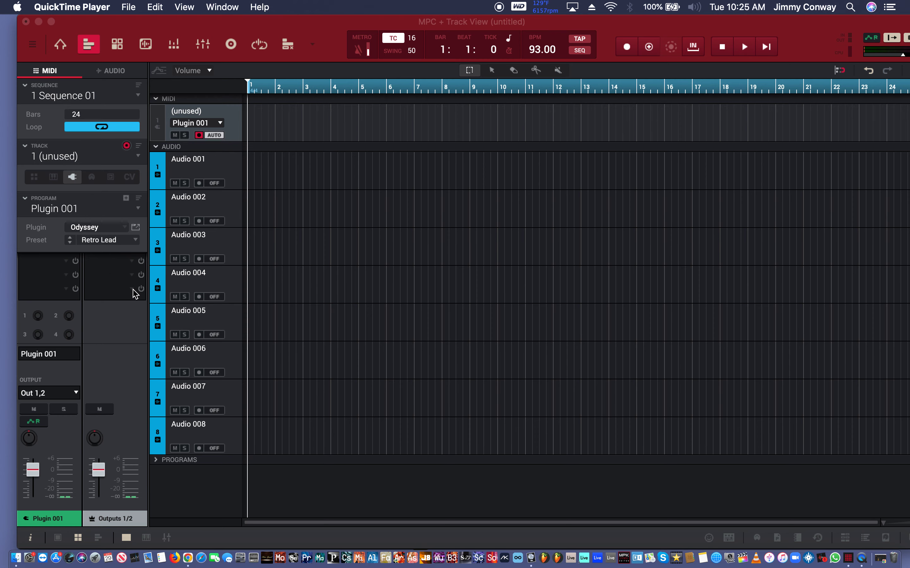
Step: Expand the MPC window to full screen
click(53, 23)
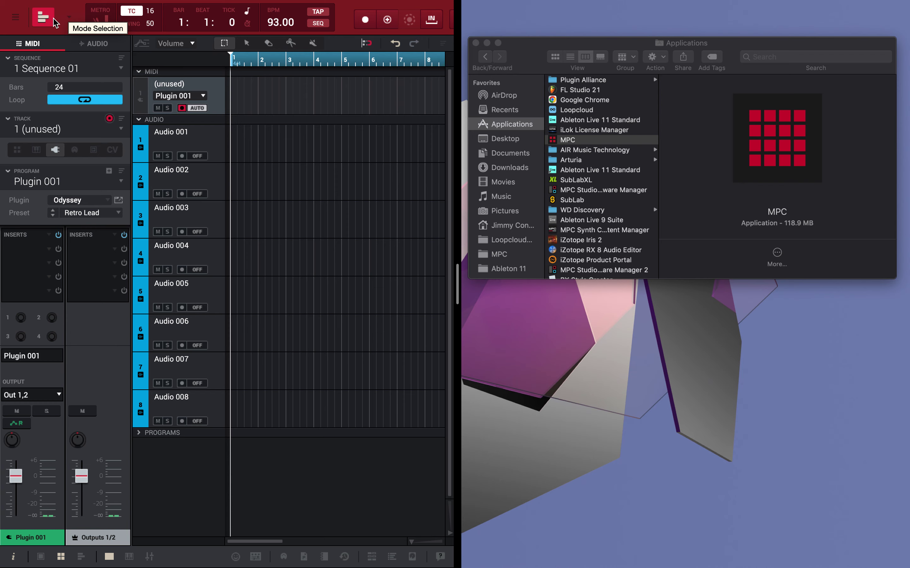
click(53, 20)
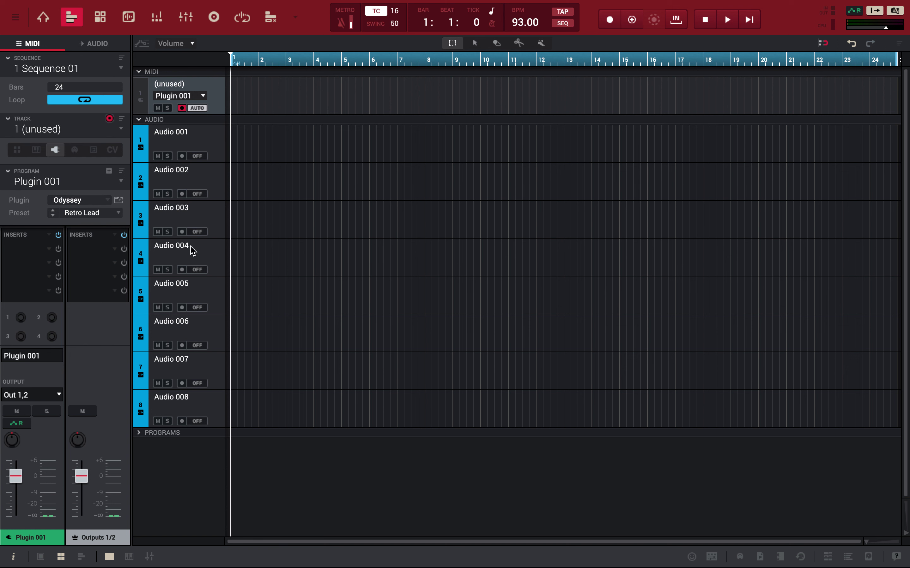
Step: Load the Loopmasters VST Loopcloud Sounds into the Plugin 001 program and open the plugin's window
click(107, 203)
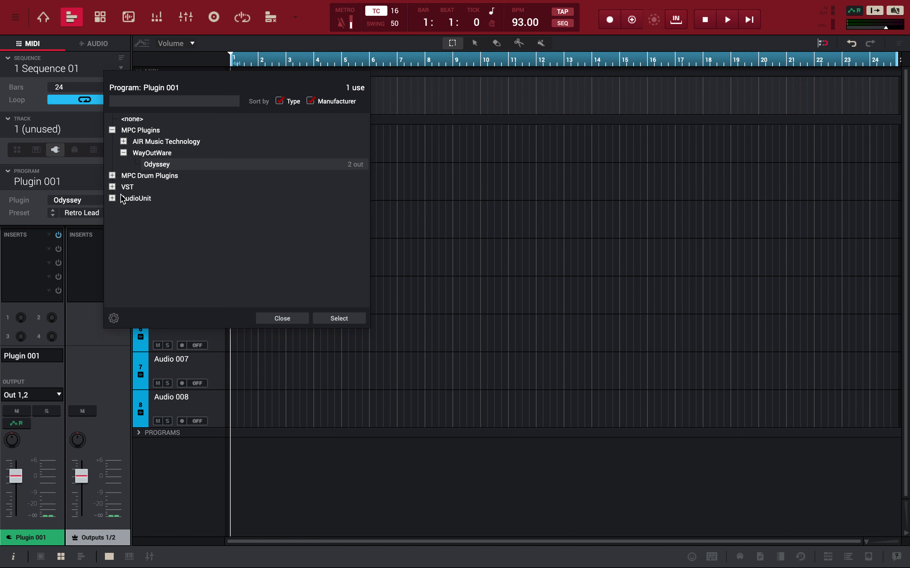
click(113, 187)
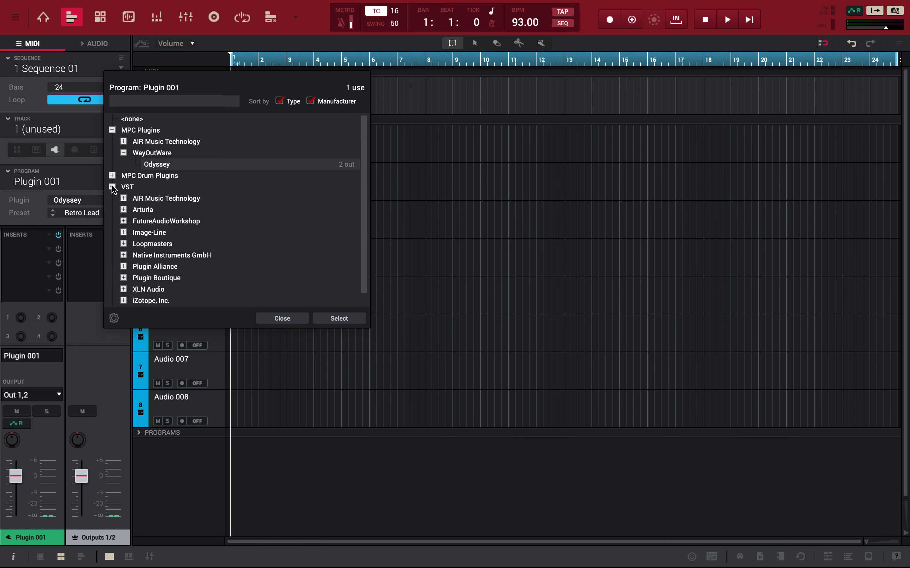
scroll(141, 223, down, 1)
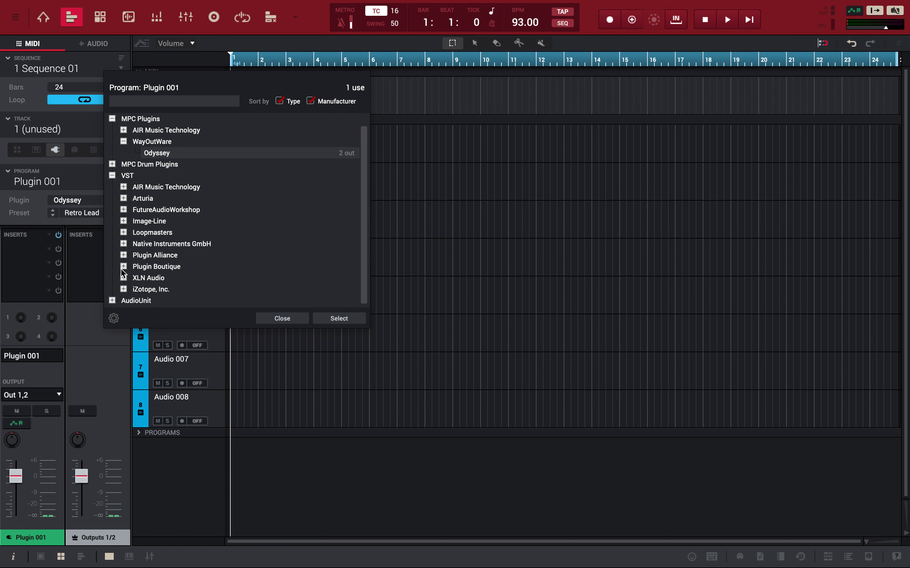
click(123, 233)
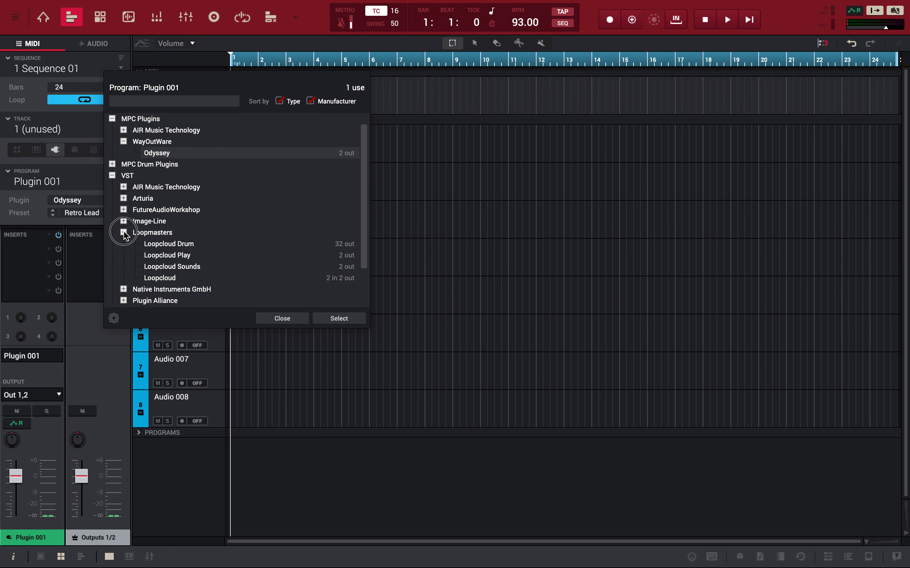
click(161, 268)
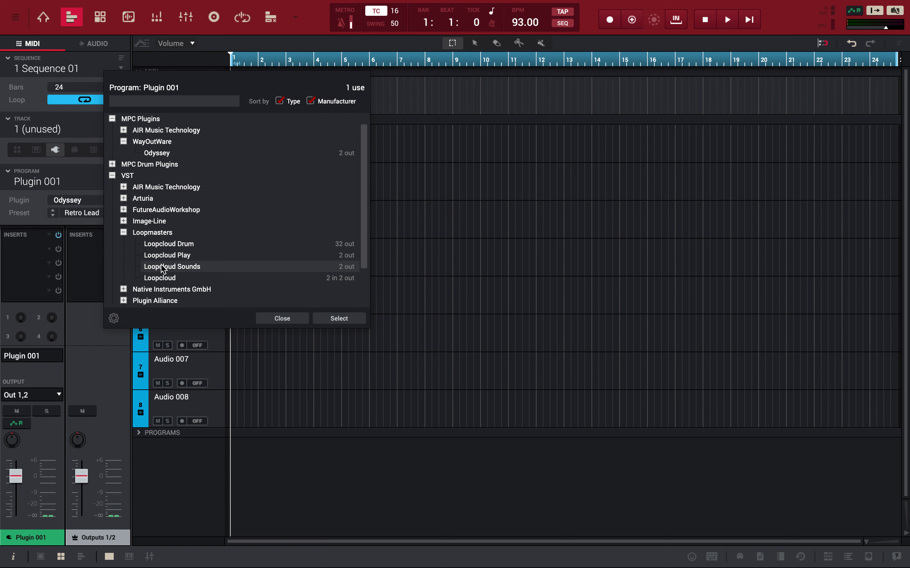
double_click(162, 266)
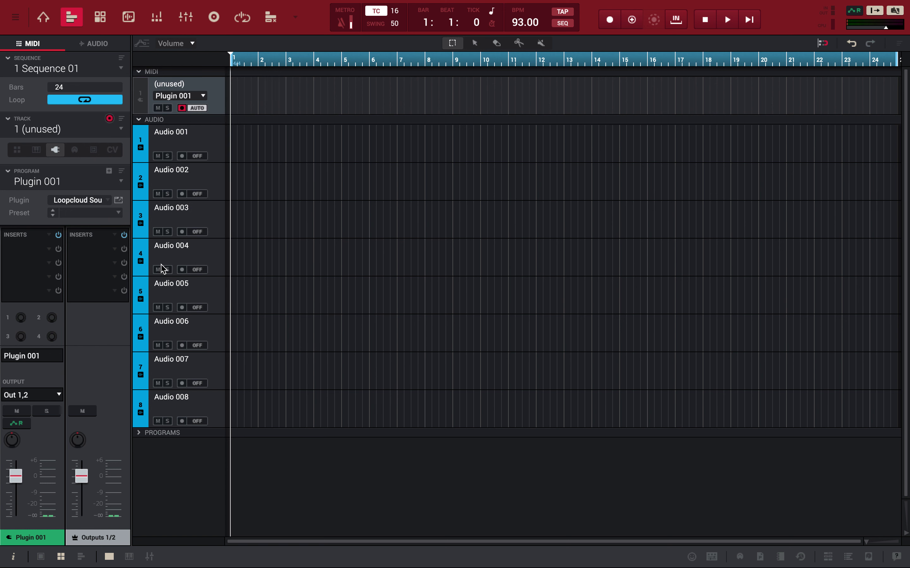
click(119, 200)
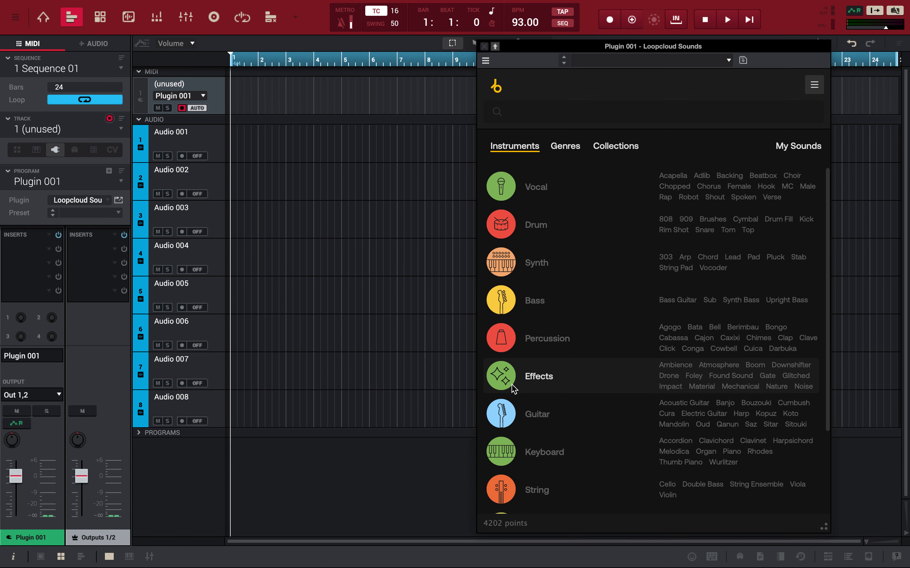
Step: Look at the genre categories in Loopcloud Sounds and filter the sounds by the Drum instrument tag
click(556, 150)
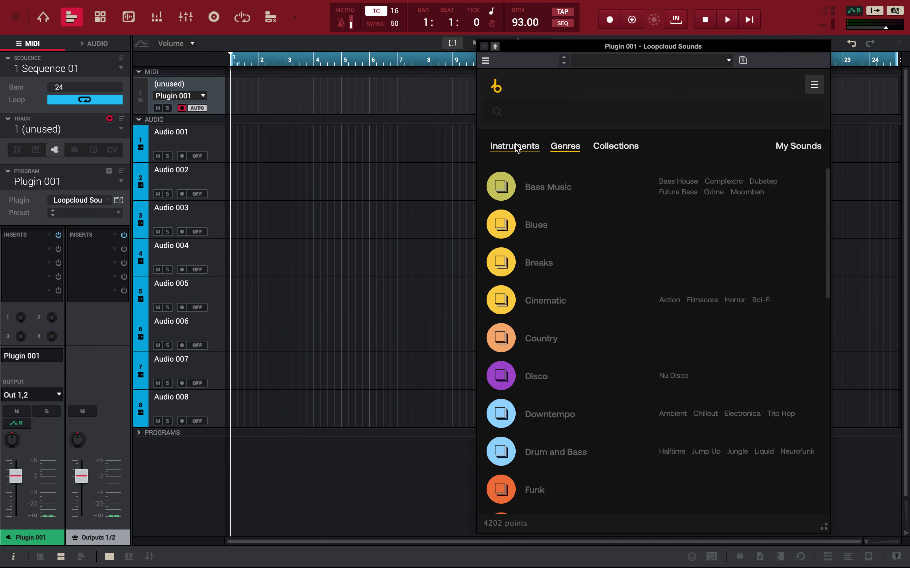
click(515, 147)
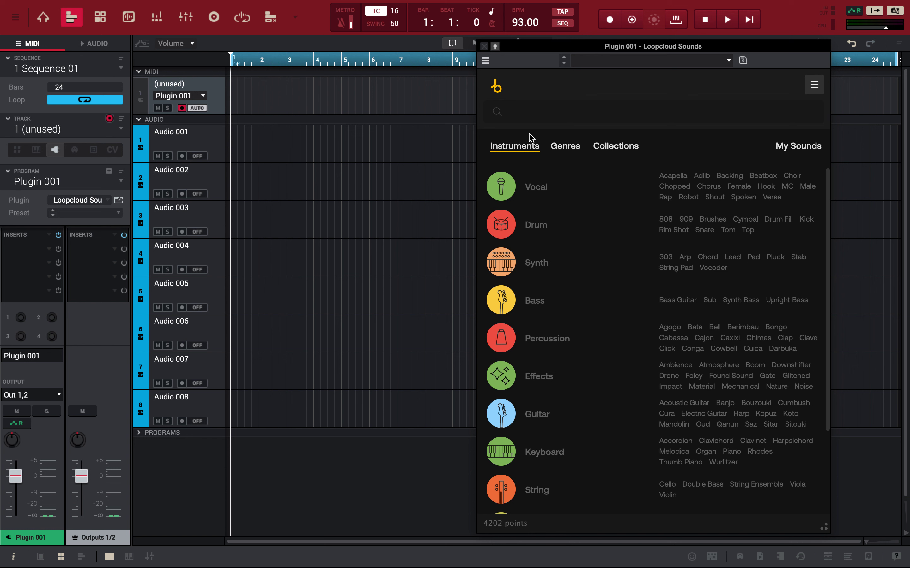
click(516, 105)
text(drum)
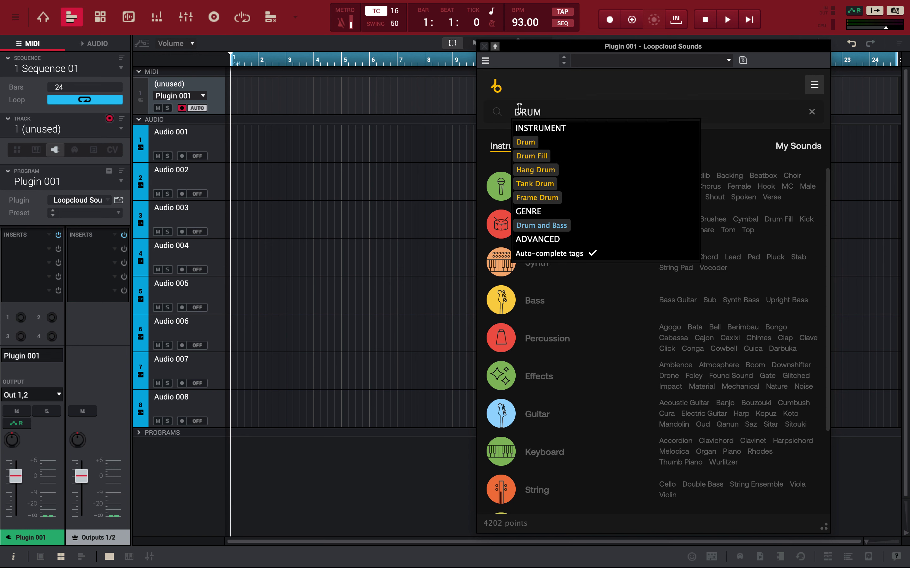
click(520, 146)
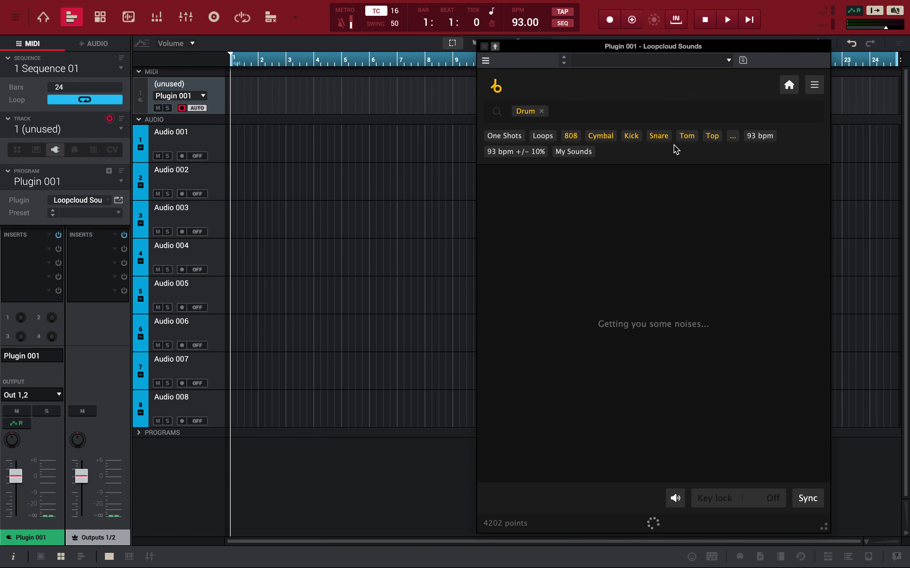
Step: Filter the sound search by the Hi Hat instrument tag, the Hip Hop genre and the Loops type
click(583, 113)
text(HI HAT)
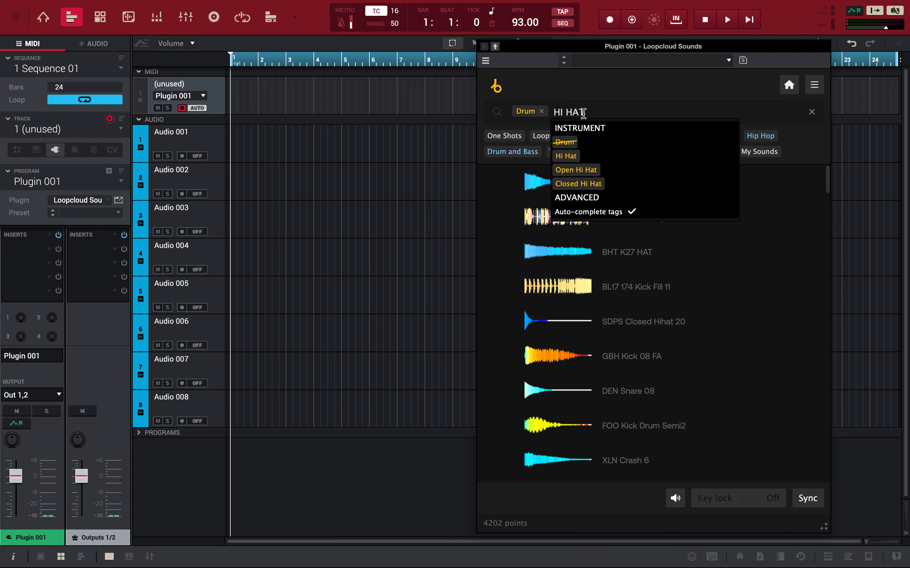
click(566, 156)
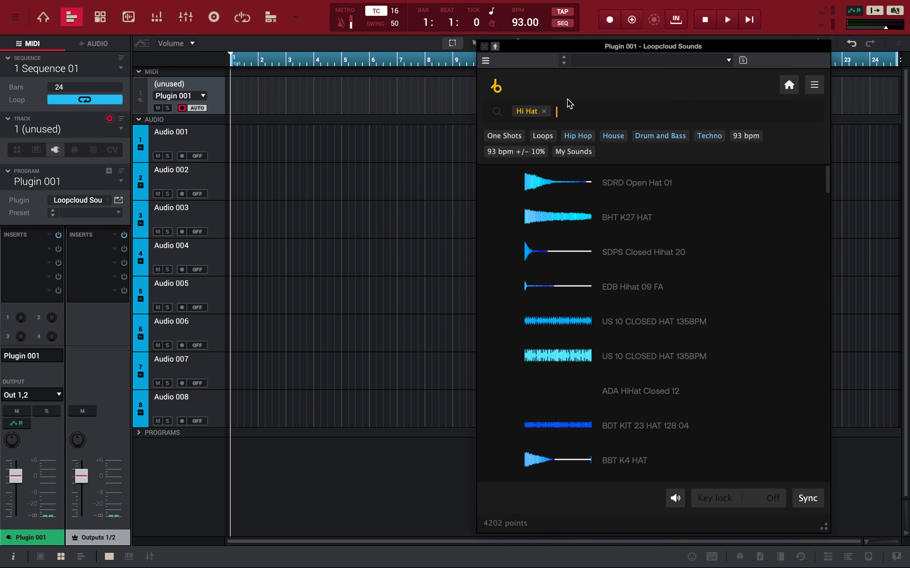
text(HIP)
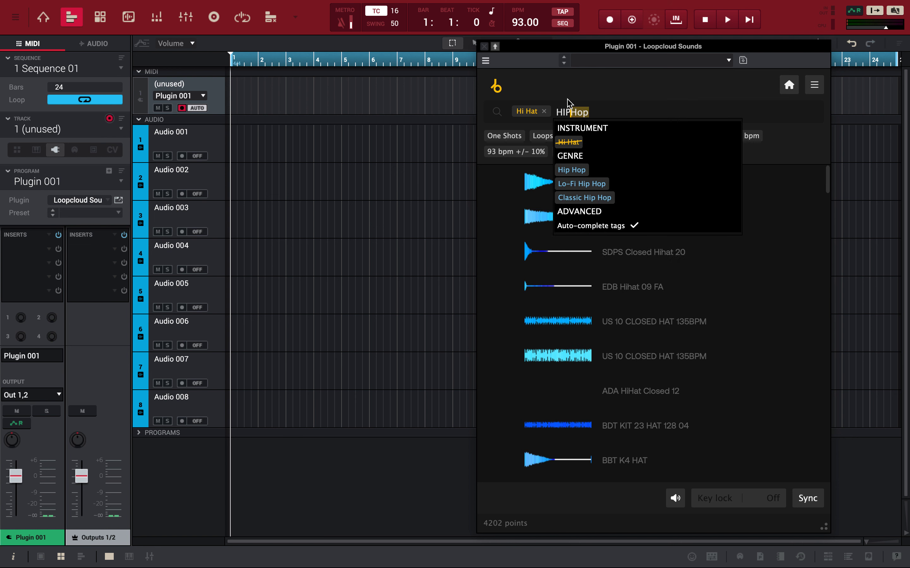
click(579, 171)
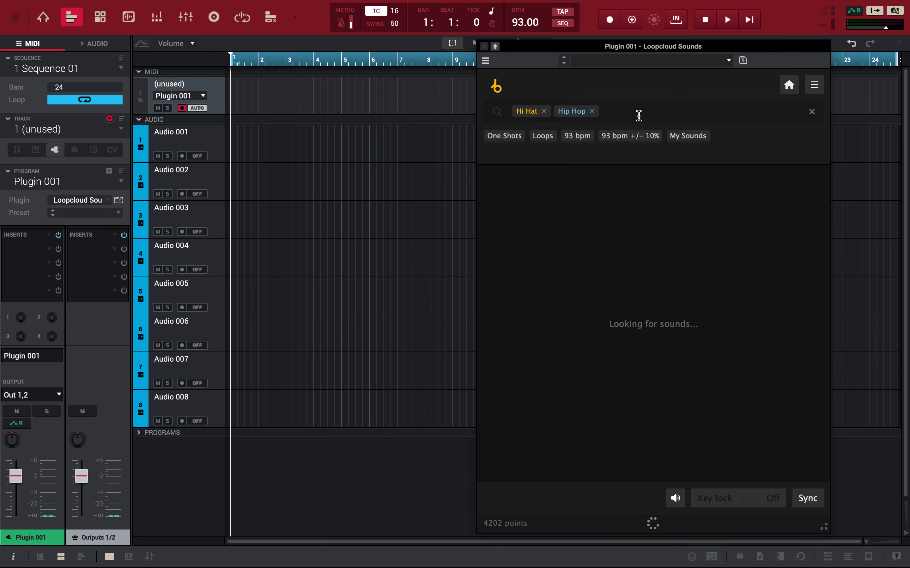
click(612, 113)
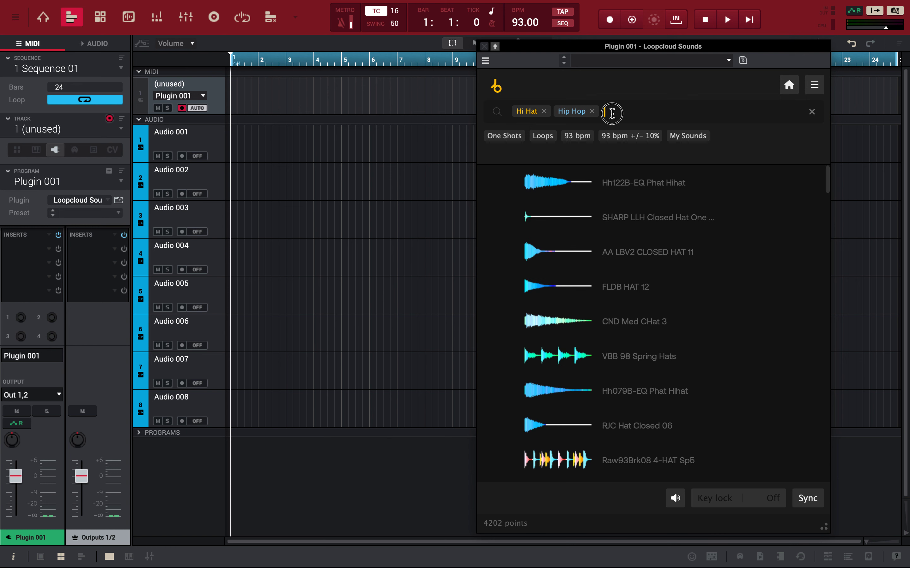
click(542, 137)
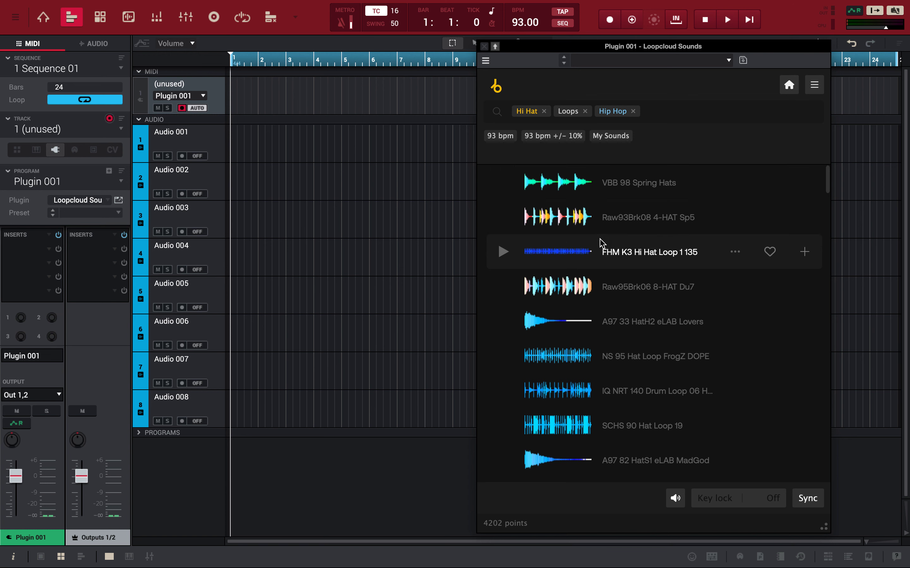
Step: Audition Raw93Brk08 4-HAT Sp5, VBB 98 Spring Hats, Raw95Brk06 8-HAT Du7, NS 95 Hat Loop FrogZ DOPE and IQ NRT 140 Drum Loop 06
click(598, 213)
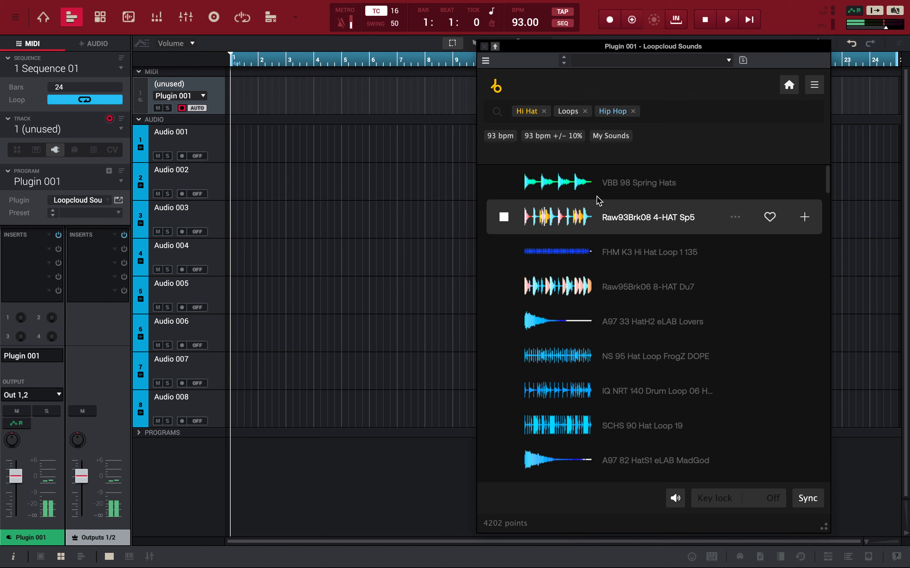
click(581, 183)
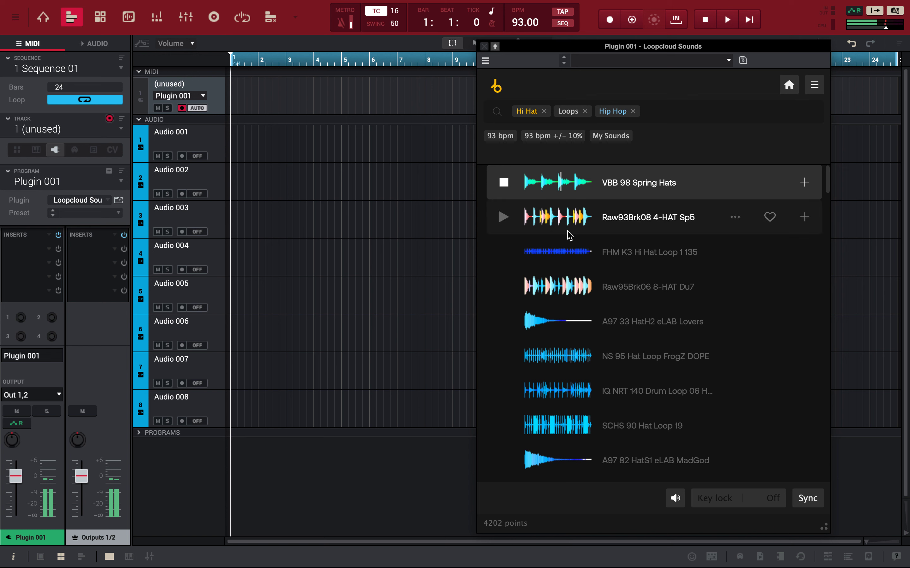
click(565, 290)
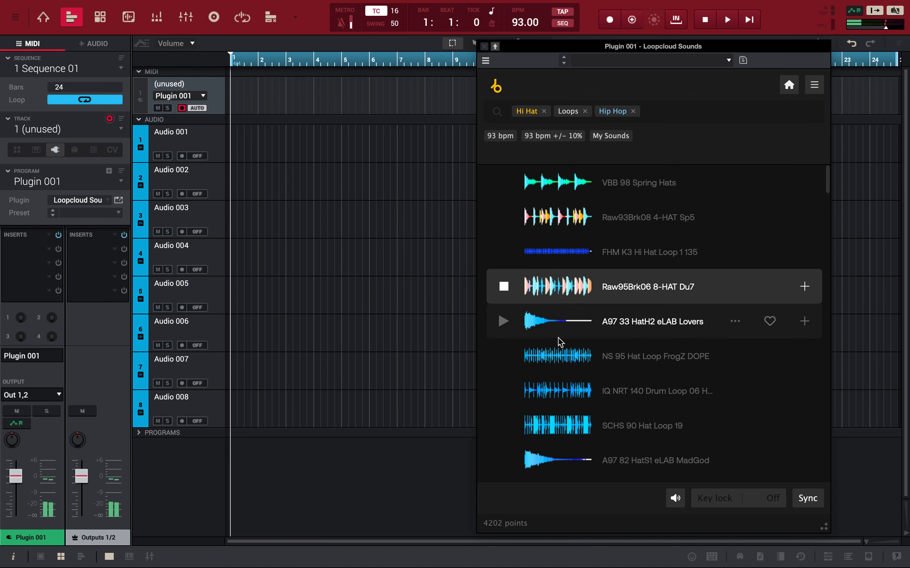
click(560, 351)
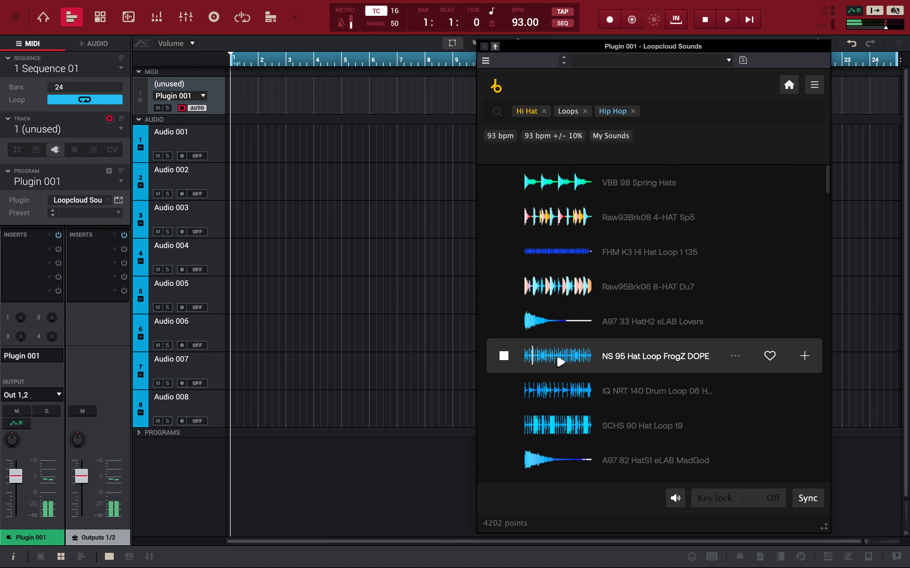
click(552, 384)
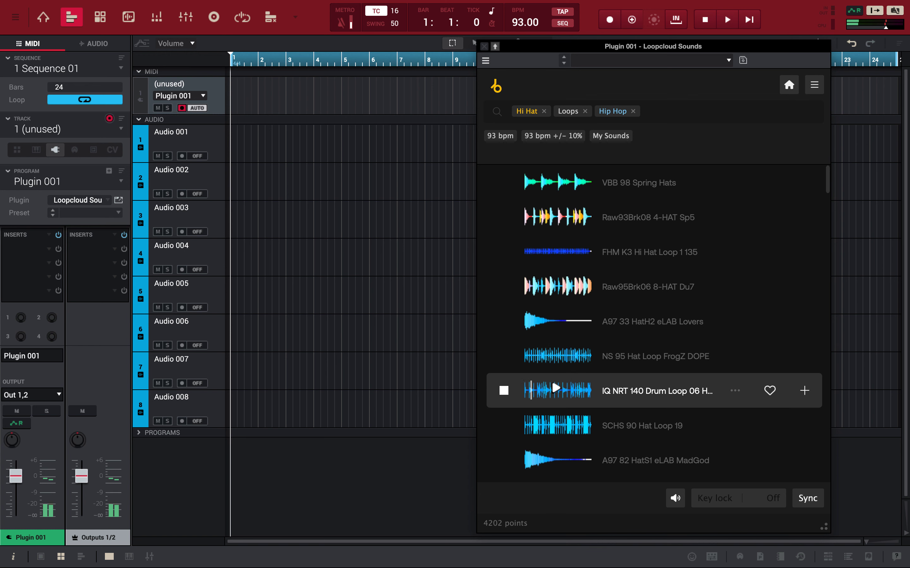
Step: Audition the loops SCHS 90 Hat Loop 19, GS BH 160 PERCUSSION 05 and JAZZ 83 BH03 HIHAT CLOSED
scroll(552, 383, down, 3)
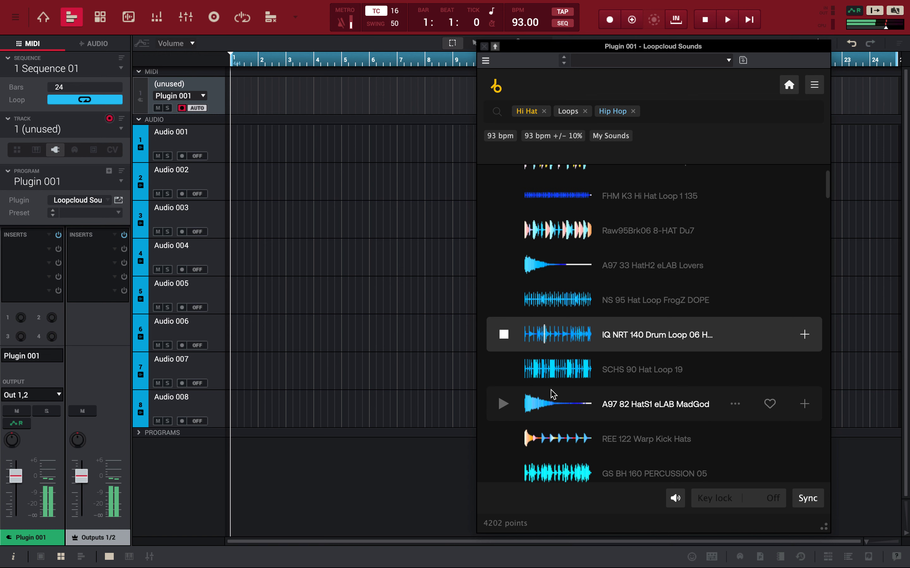
click(555, 358)
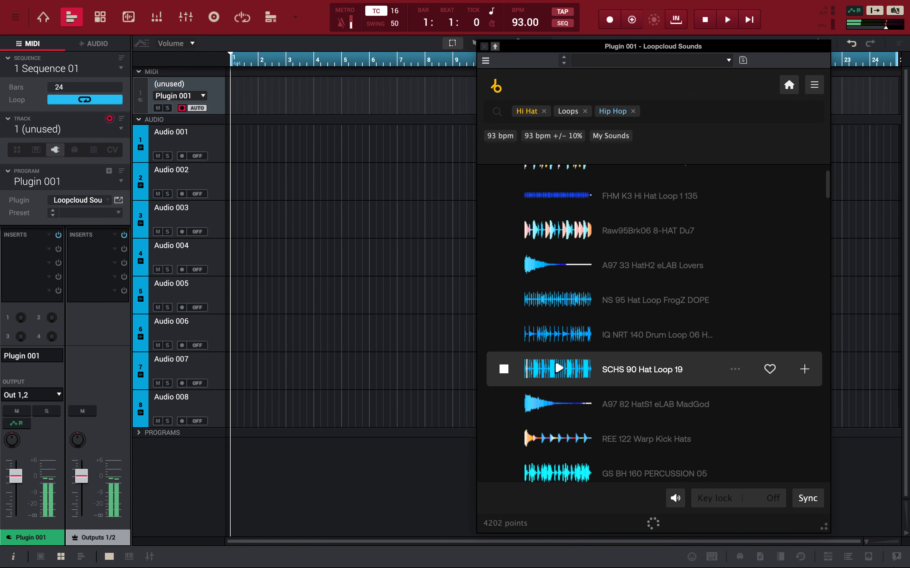
scroll(552, 366, down, 4)
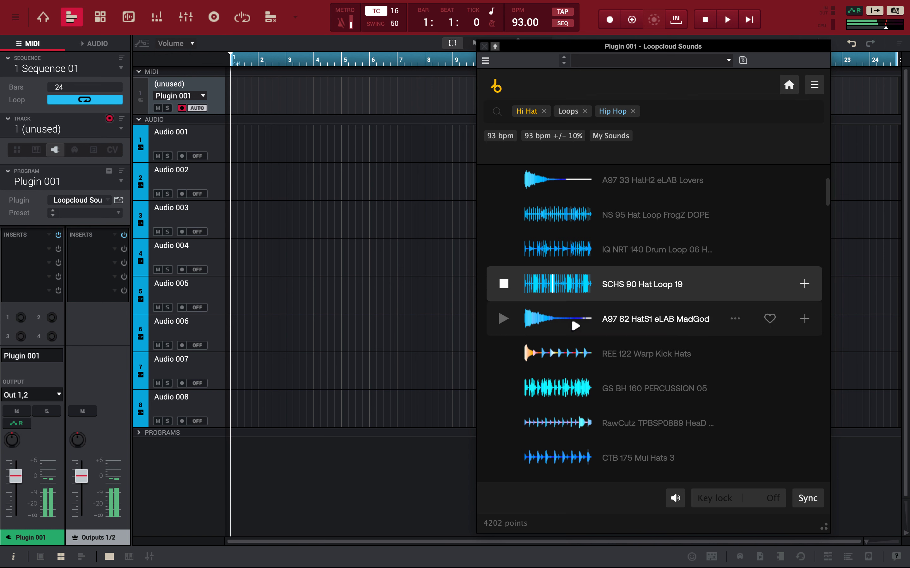
click(585, 390)
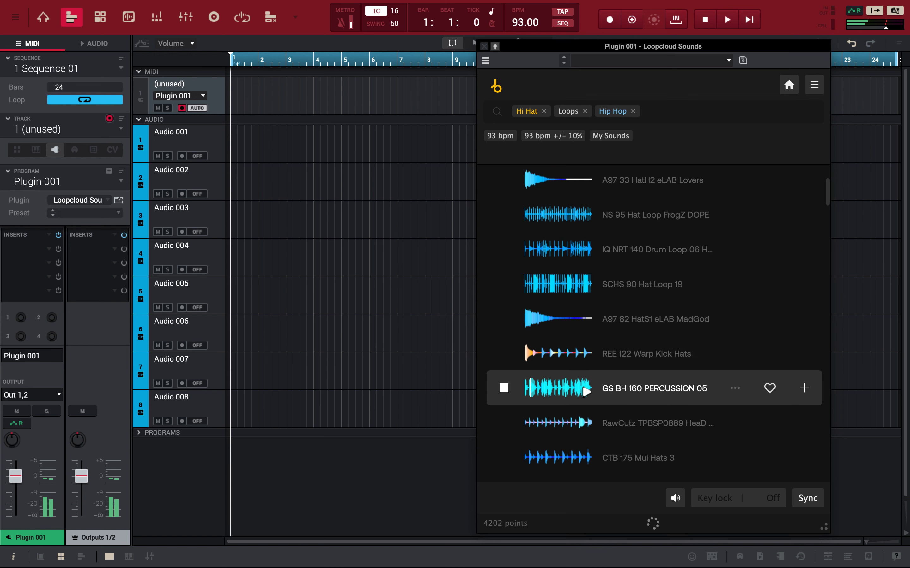
scroll(583, 391, down, 4)
click(582, 393)
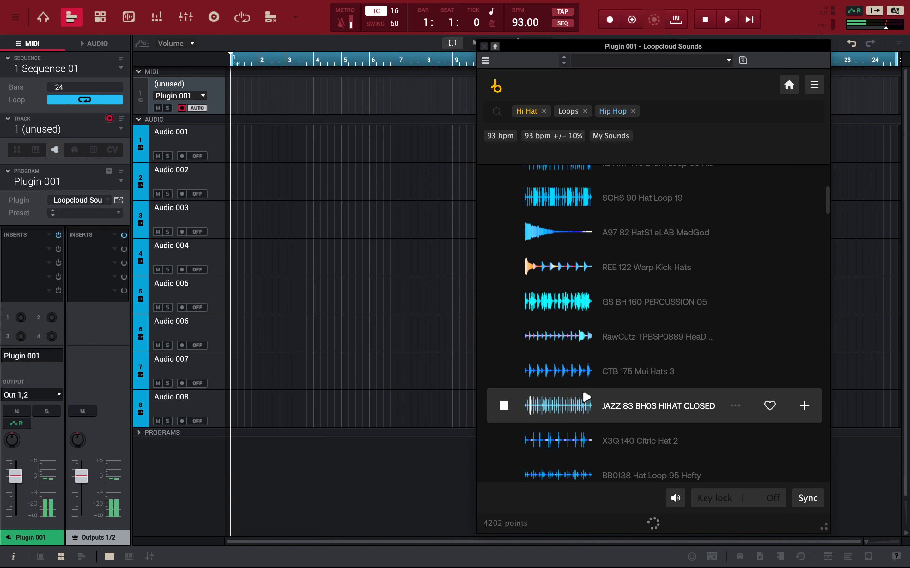
Step: Audition the loops RawCutz TPBSP0831, RawCutz TPBSP0815, SJM 78 Peace Hats 2 and BLE6 90 Hats 02 further down the results
scroll(583, 396, down, 4)
click(582, 405)
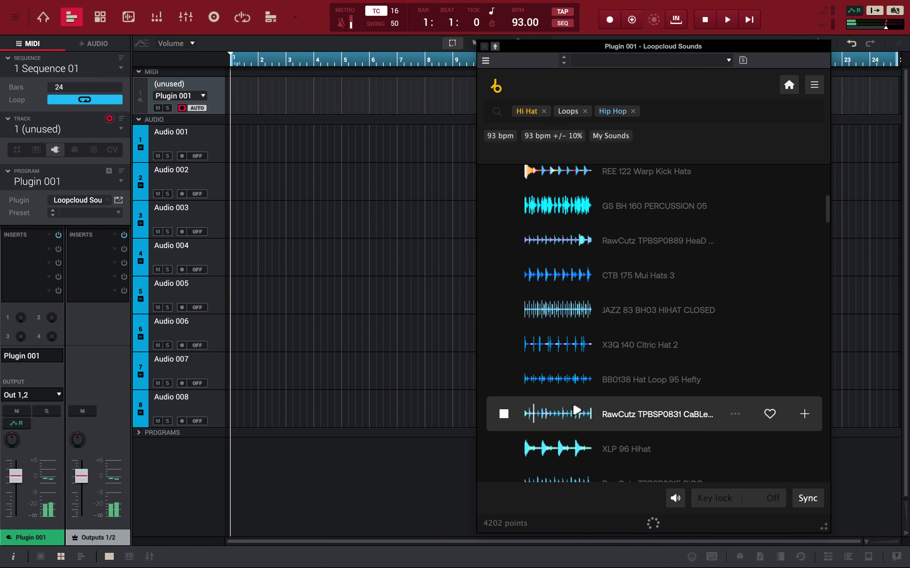
scroll(572, 401, down, 5)
click(566, 370)
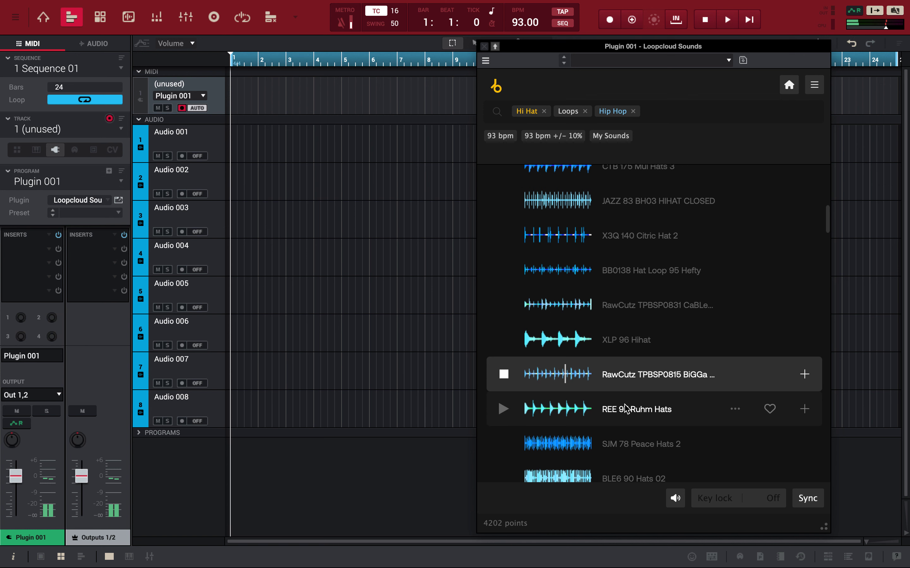
scroll(626, 408, down, 2)
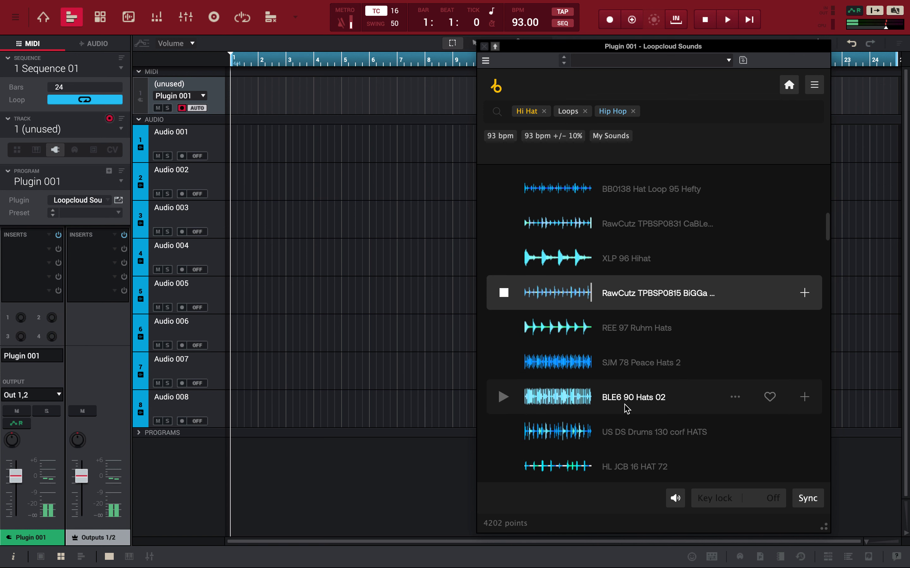
scroll(626, 408, down, 2)
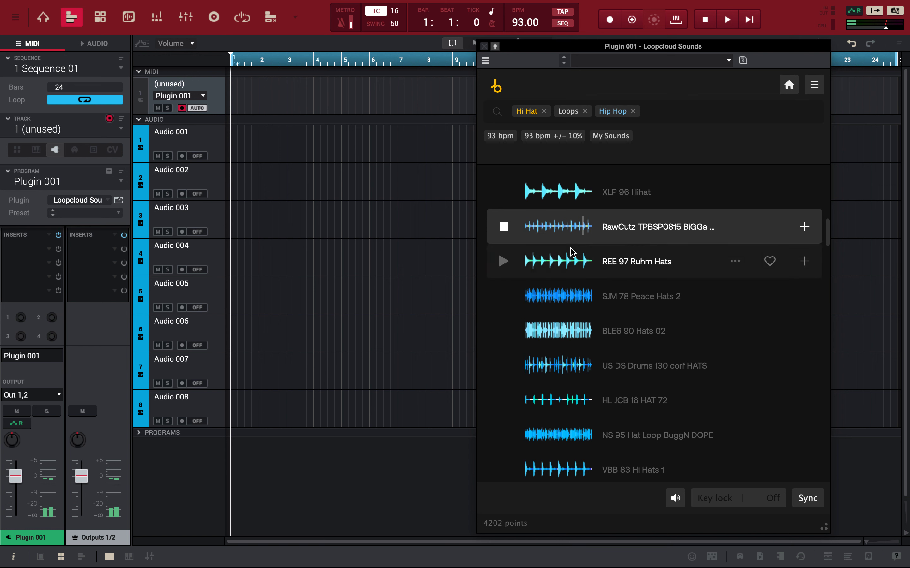
click(567, 296)
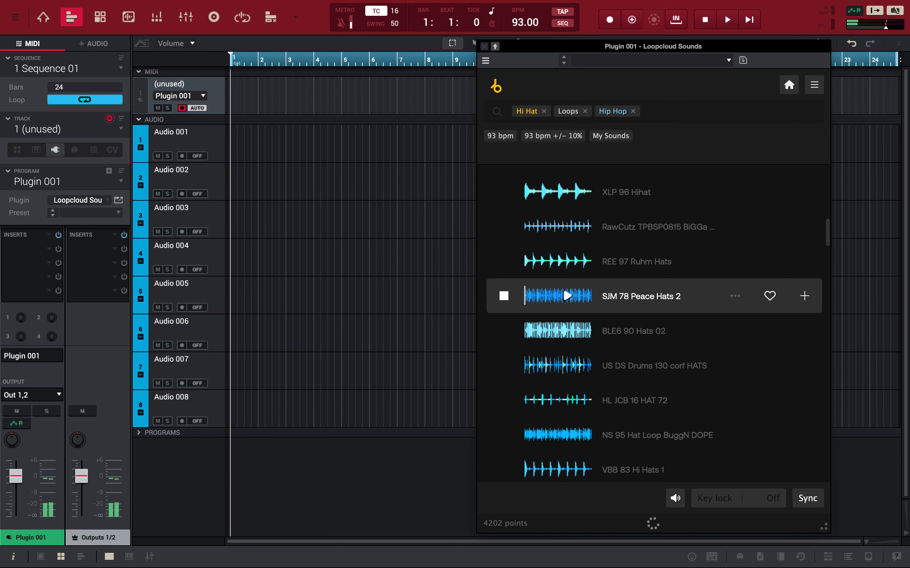
click(555, 334)
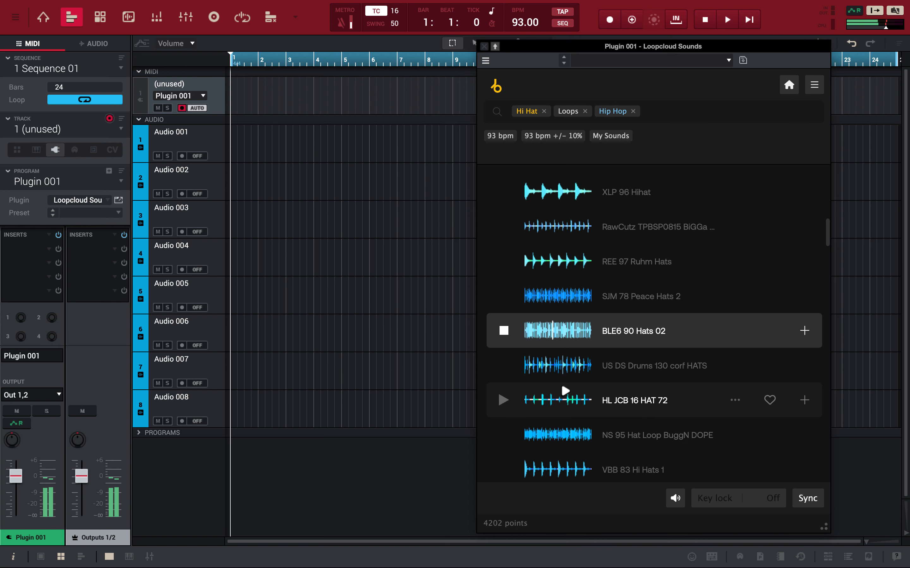
Step: Audition HL JCB 16 HAT 72 and NS 95 Hat Loop BuggN DOPE, and add the latter to the favourites collection
click(552, 401)
click(545, 433)
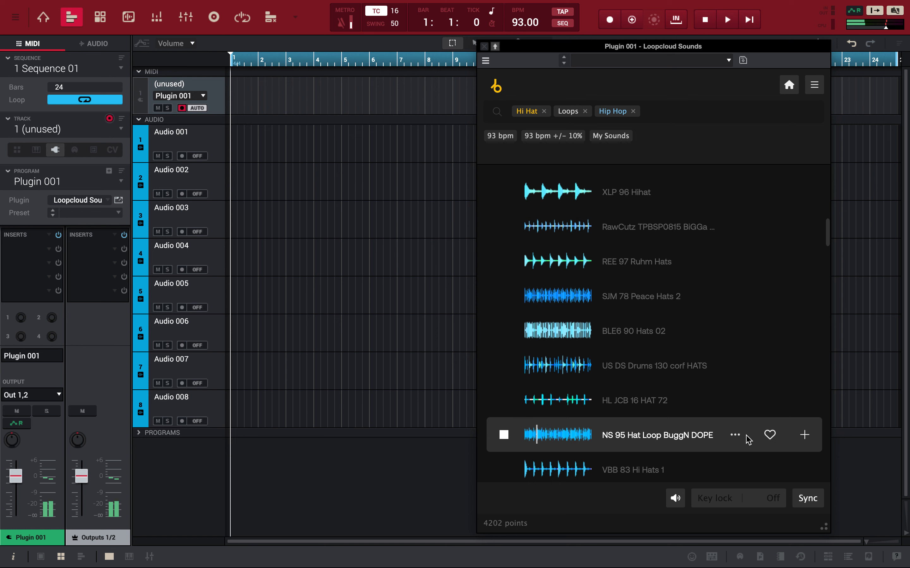
click(769, 436)
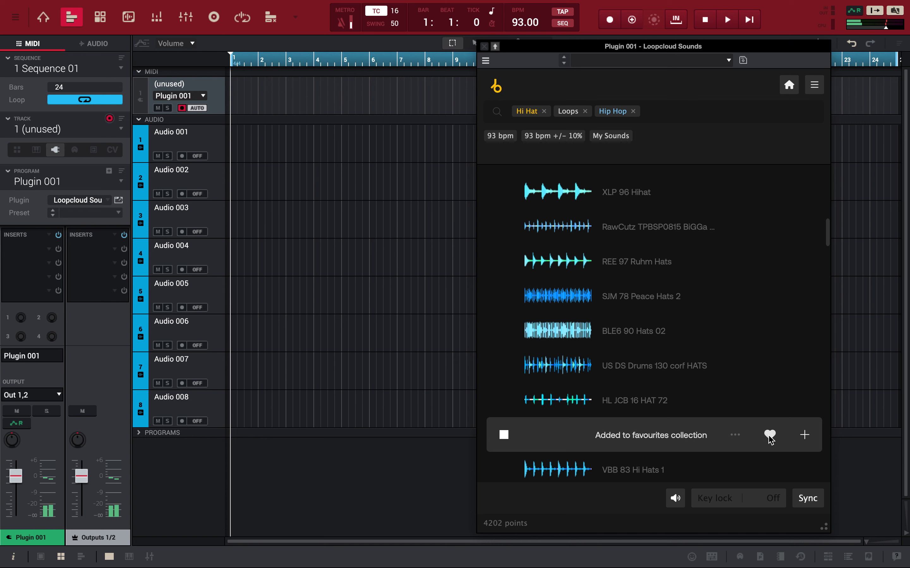
Step: Purchase the NS 95 Hat Loop BuggN DOPE loop and place it on track Audio 001 starting at bar 1
click(805, 446)
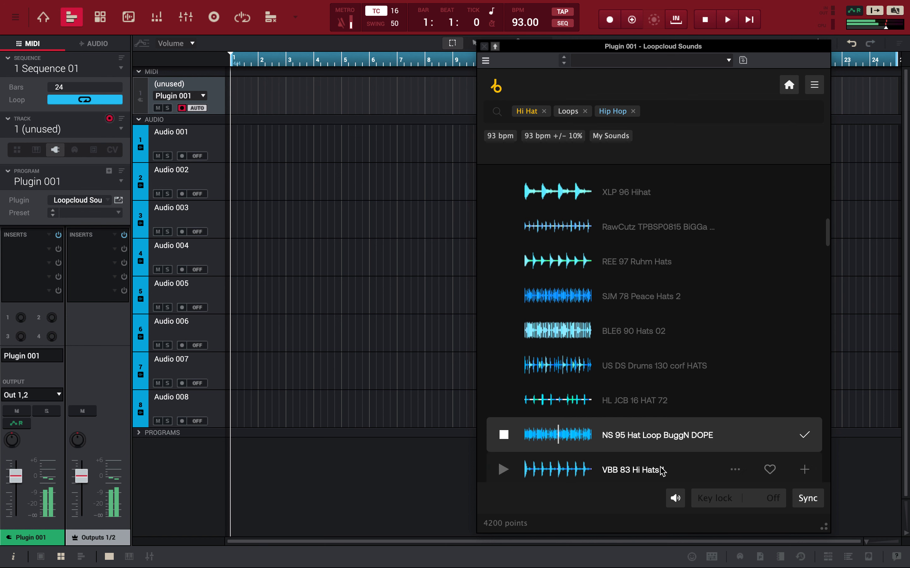
click(504, 435)
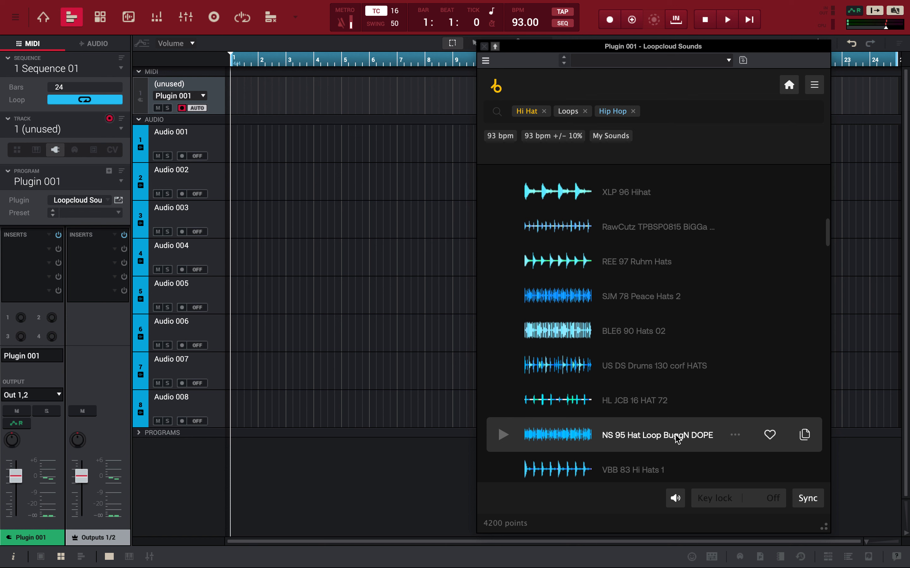
click(808, 438)
drag(806, 439, 230, 153)
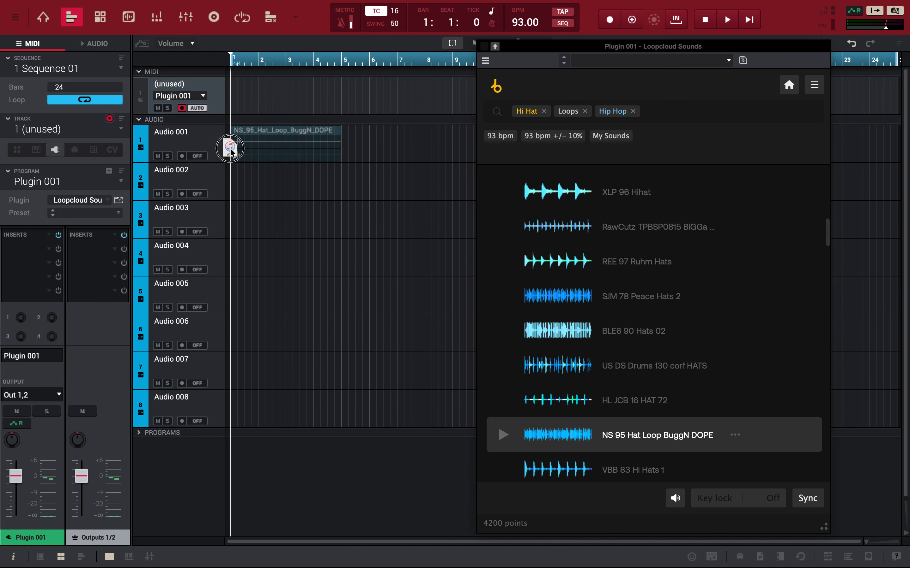
drag(231, 152, 232, 154)
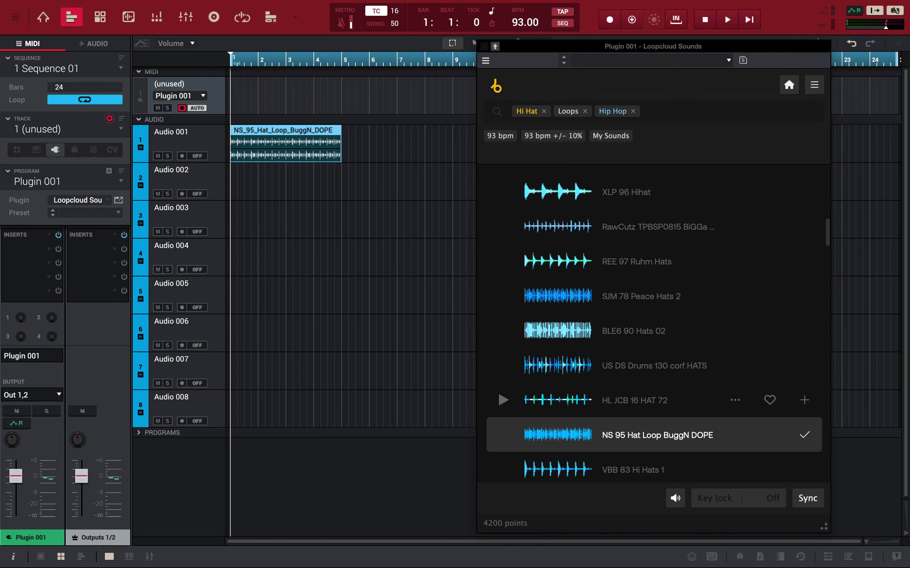
Step: Set the sequence length to 8 bars and move the Loopcloud Sounds window clear of the hat clip
drag(78, 82, 74, 98)
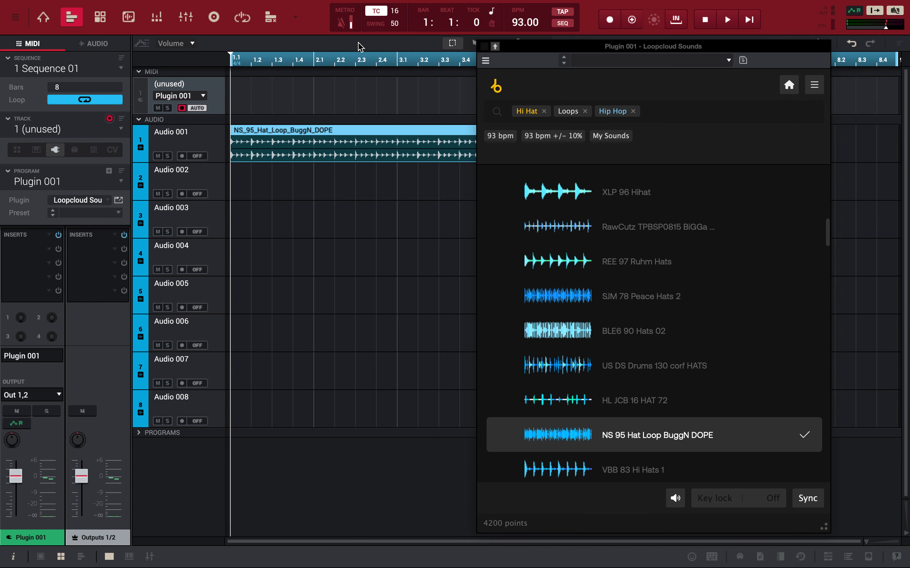
drag(577, 45, 662, 155)
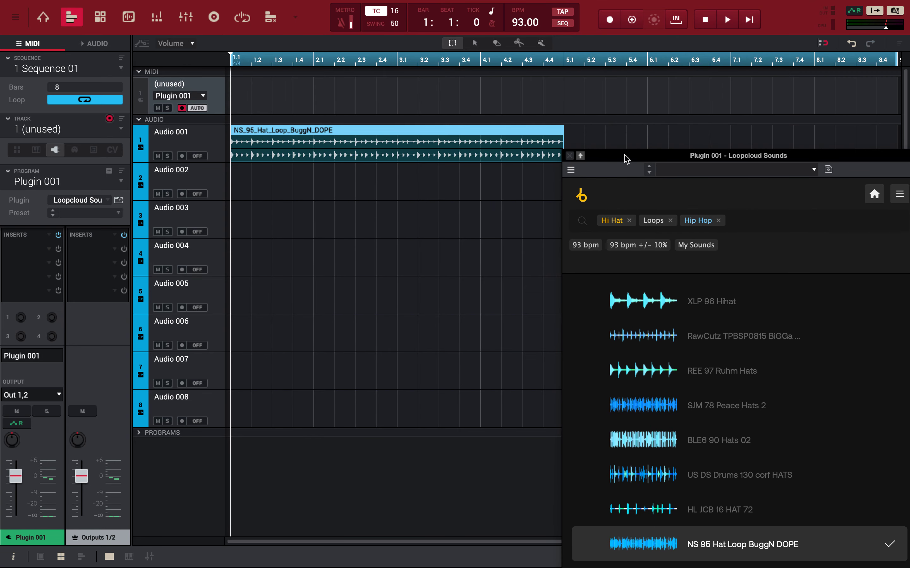
Step: Replace the Hi Hat tag in the sound search with the Snare instrument tag, keeping Loops and Hip Hop
click(632, 220)
click(696, 226)
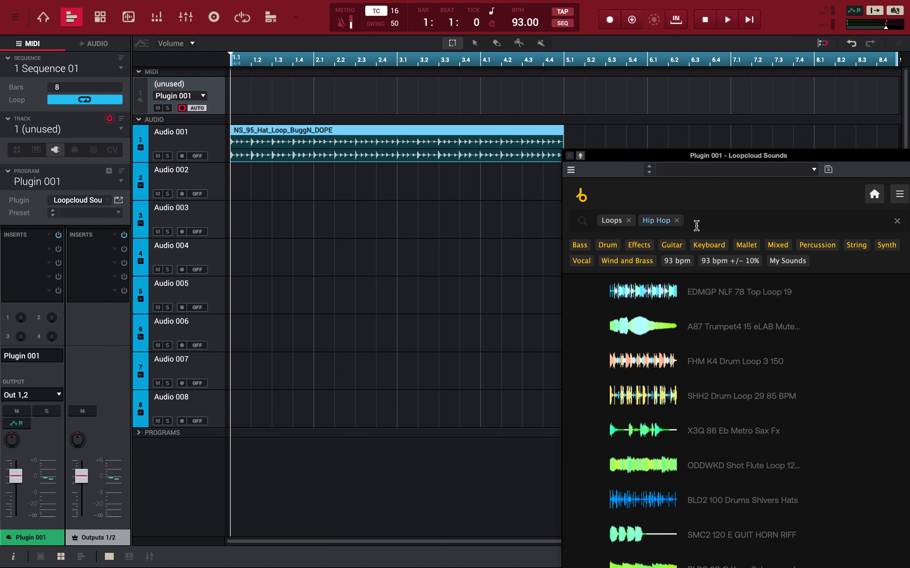
text(Snare)
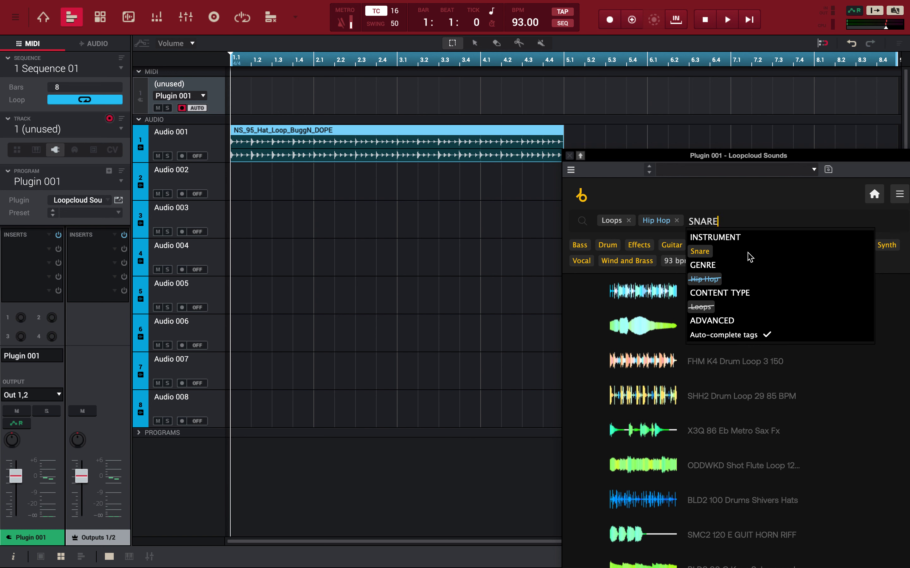
key(Return)
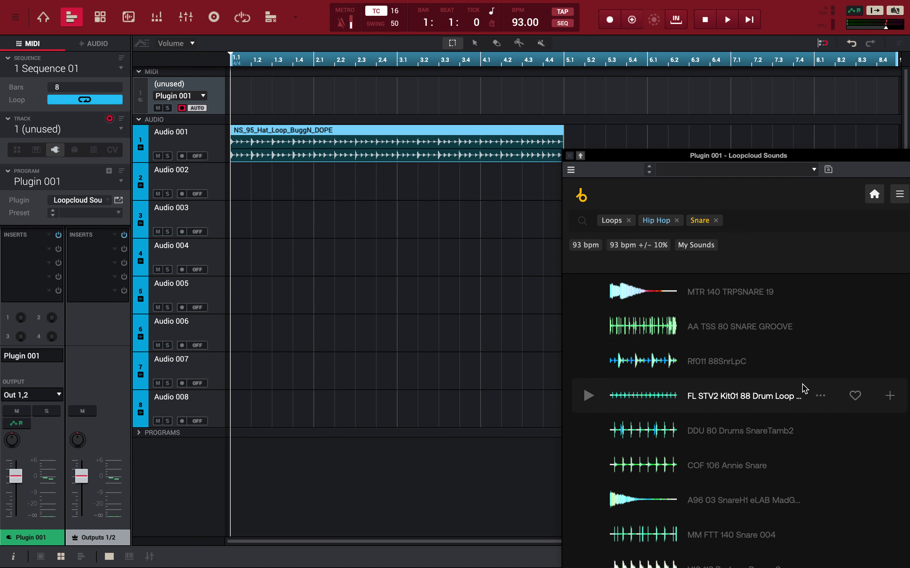
Step: Audition the snare loops AA TSS 80 SNARE GROOVE, DDU 80 Drums SnareTamb2, COF 106 Annie Snare and MM FTT 140 Snare 004
click(770, 338)
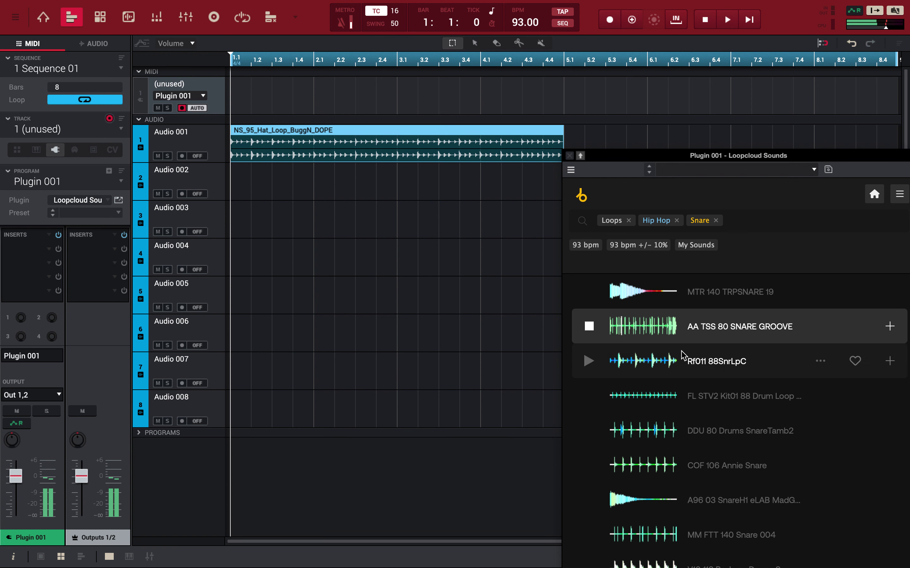
click(716, 442)
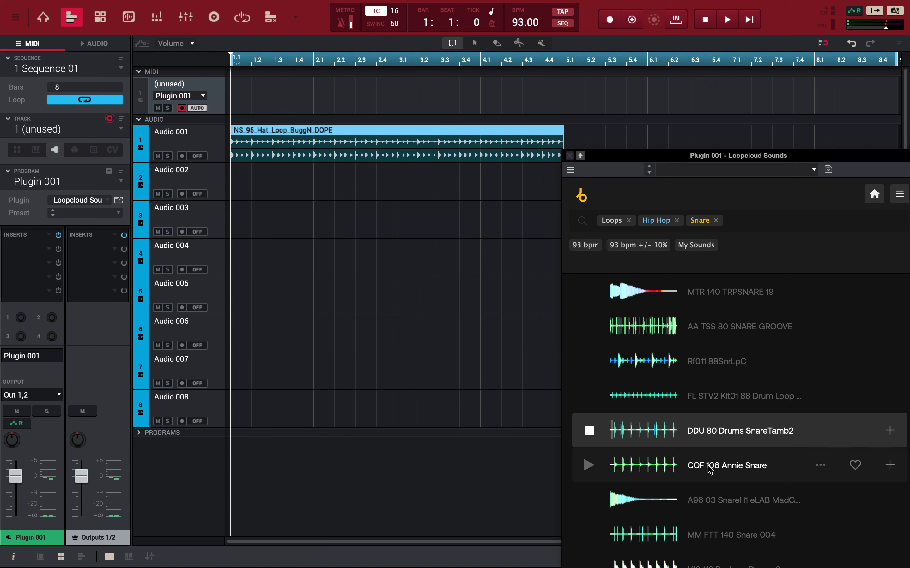
click(676, 471)
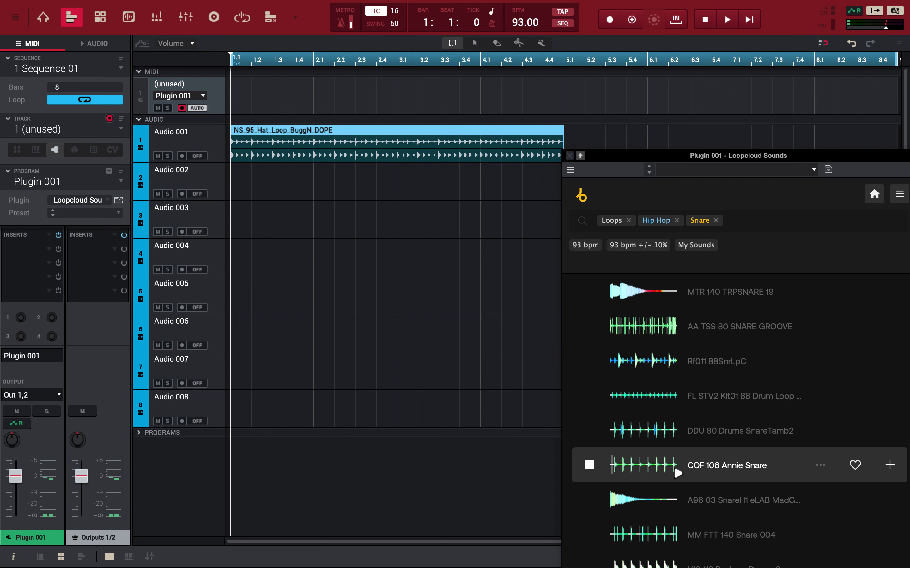
scroll(673, 464, down, 2)
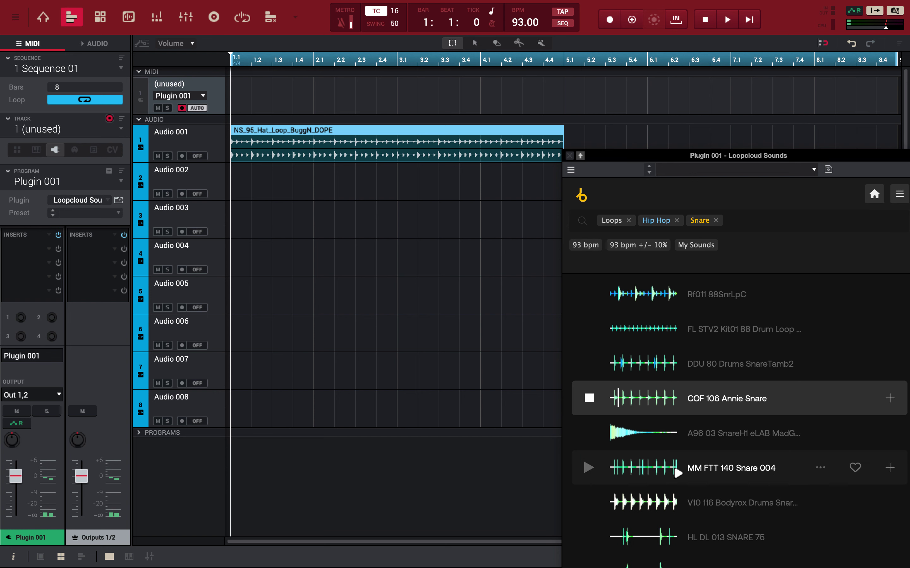
click(667, 472)
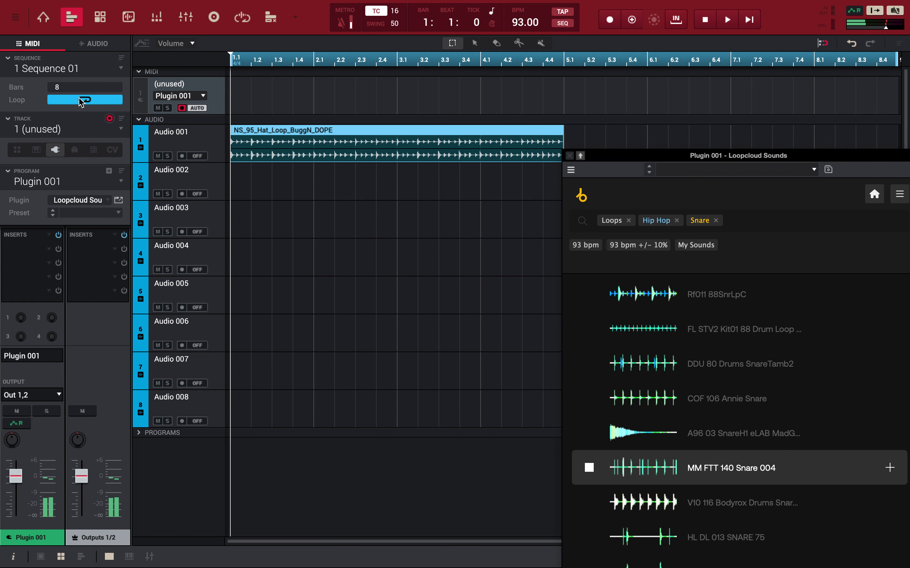
Step: Set the sequence length to 6 bars
click(61, 86)
text(5)
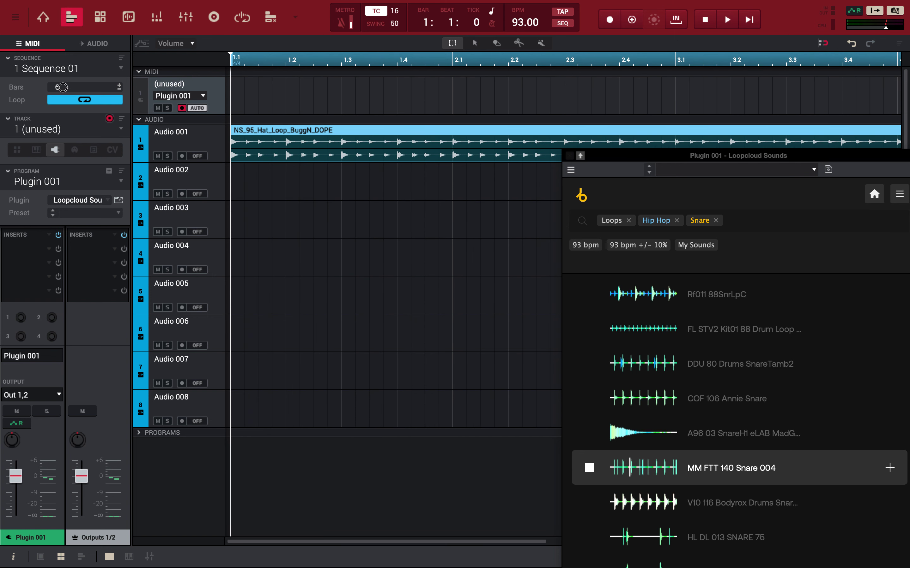
drag(62, 88, 63, 87)
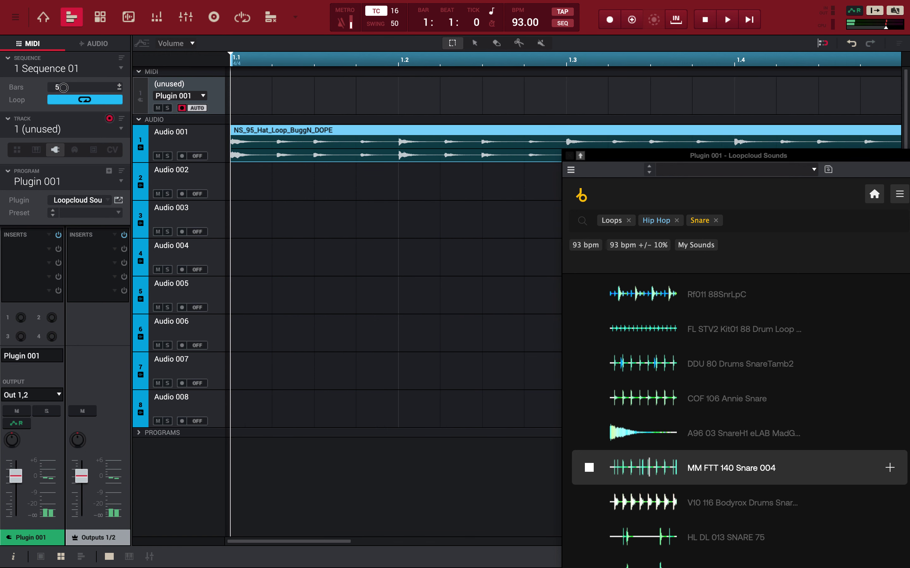
drag(63, 87, 63, 87)
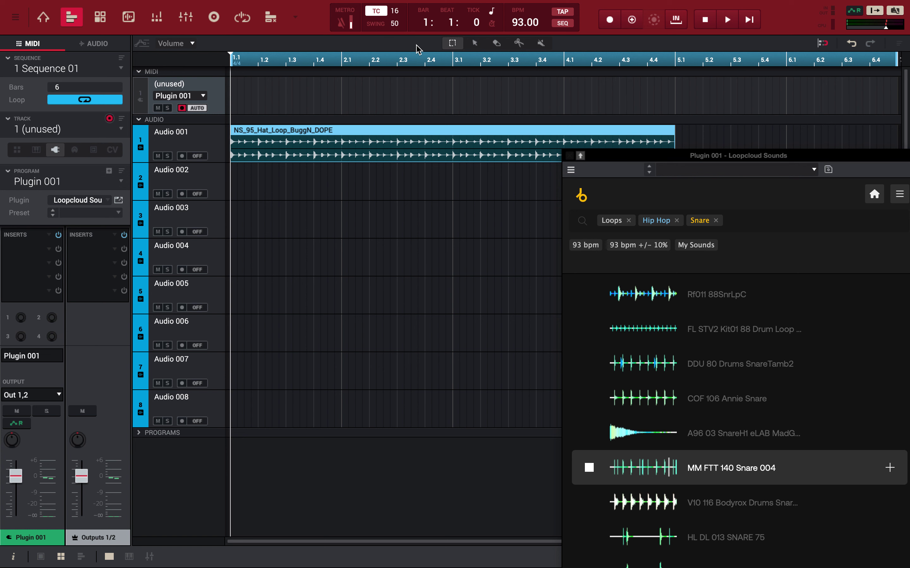
Step: Play the sequence while auditioning MM FTT 140 Snare 004 and the V10 116 Bodyrox Drums snare loop, and stop playback
key(space)
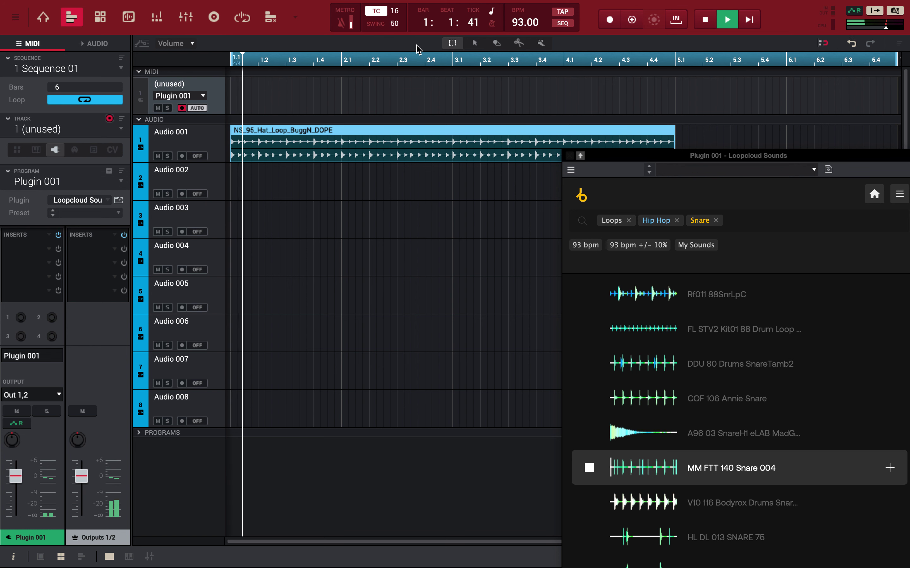
key(space)
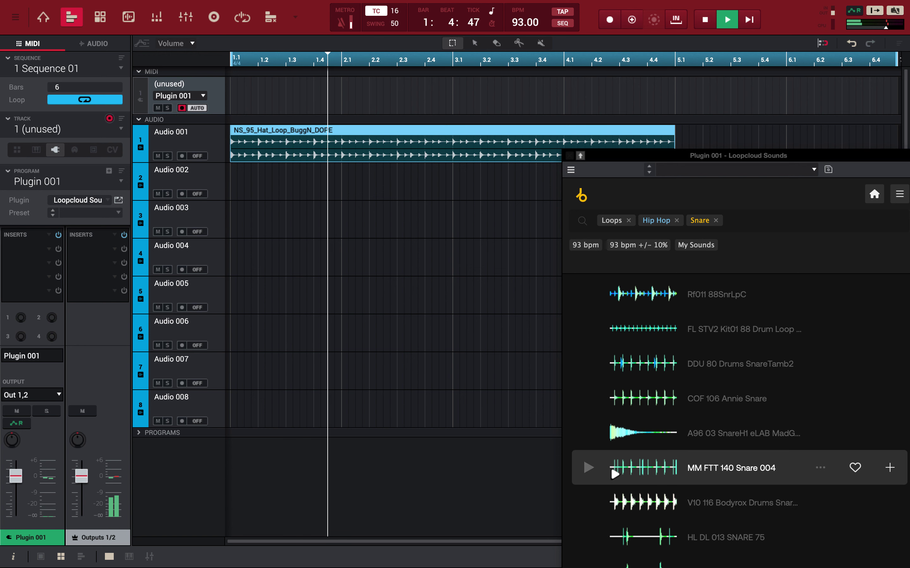
click(589, 468)
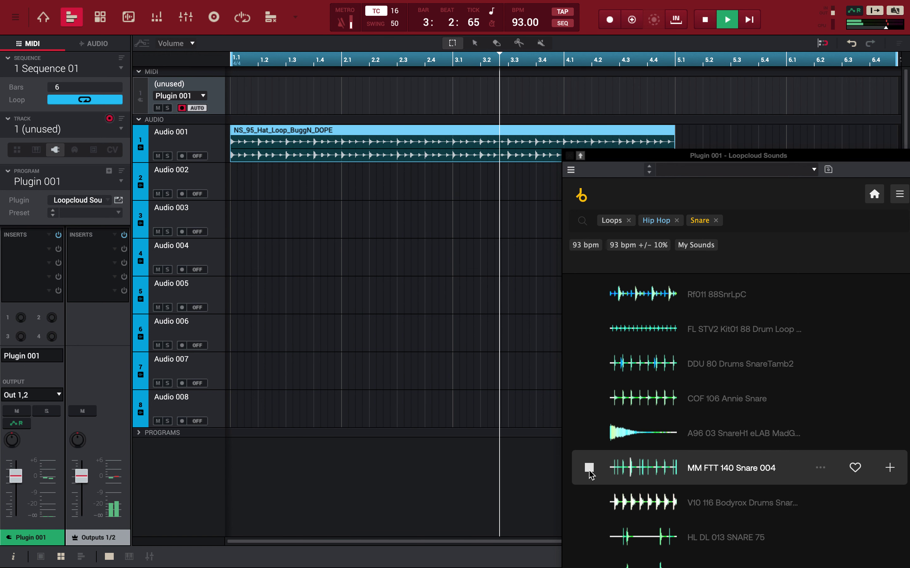
click(589, 505)
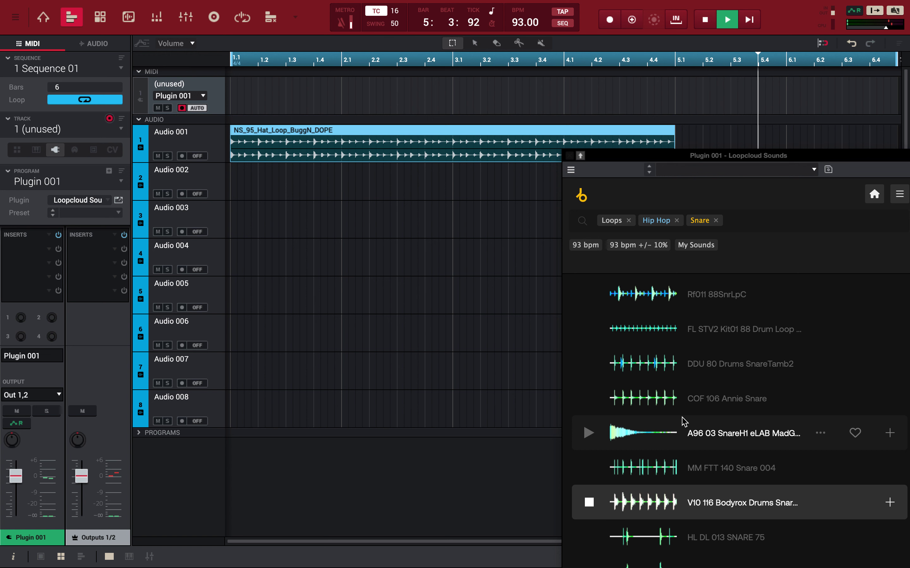
click(485, 363)
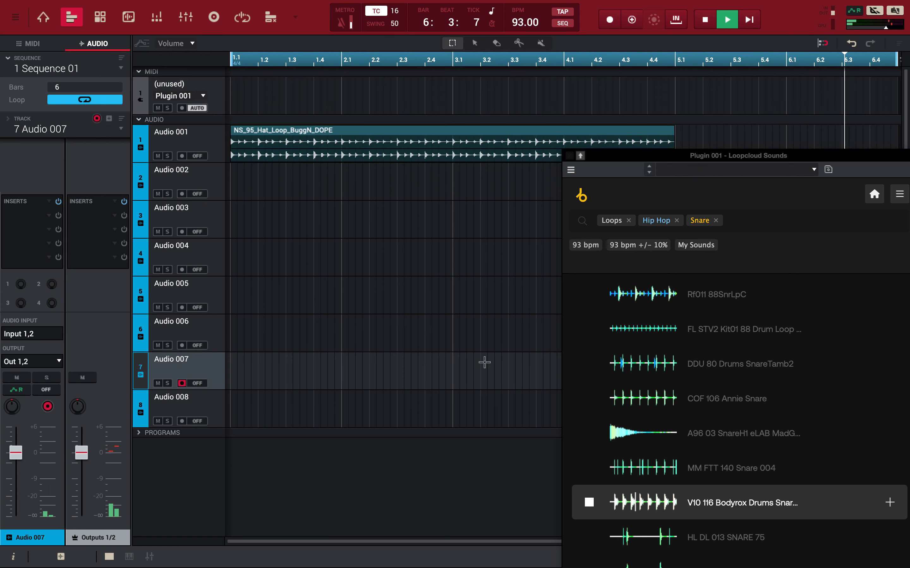
key(space)
Step: Shorten the sequence to 4 bars so it matches the length of the hat loop clip
mouse_move(2, 4)
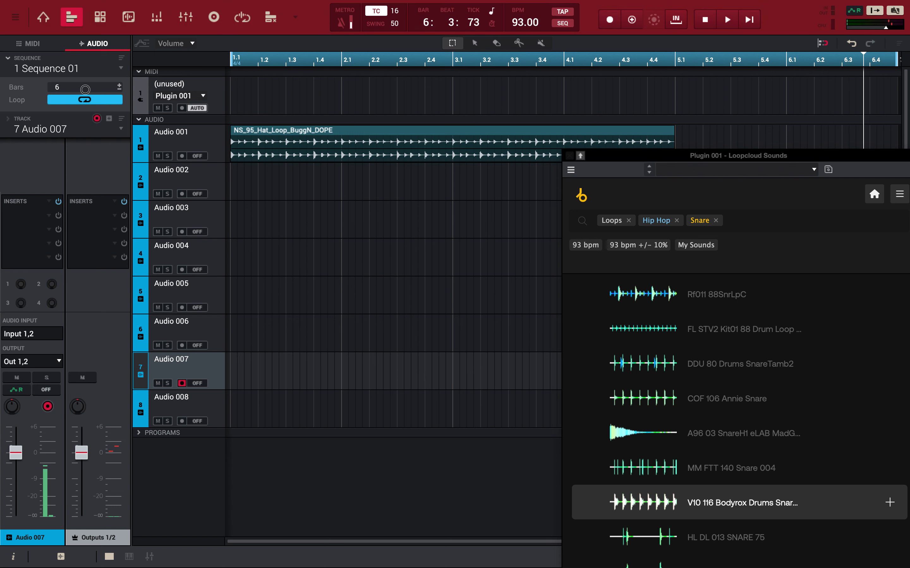
key(h)
key(h)
key(h)
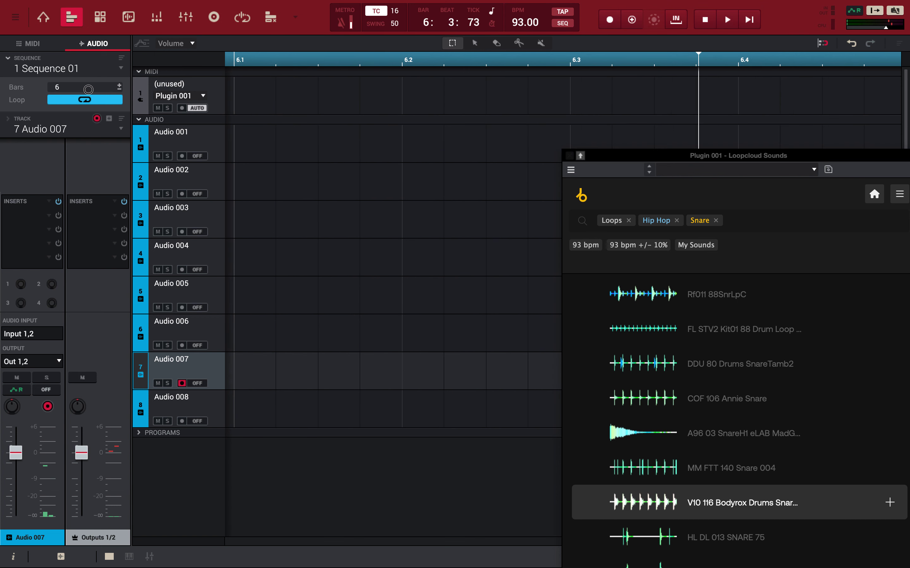
scroll(88, 89, down, 2)
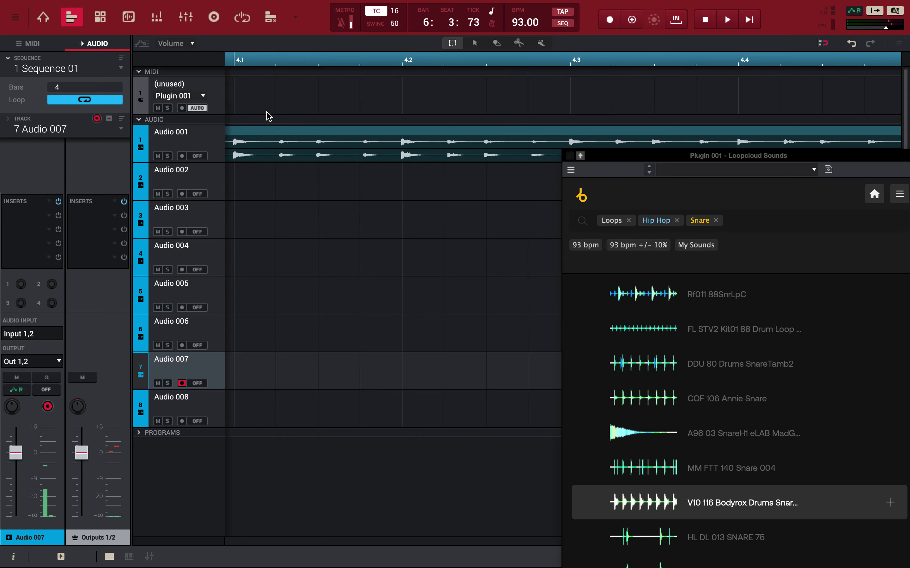
key(g)
key(g)
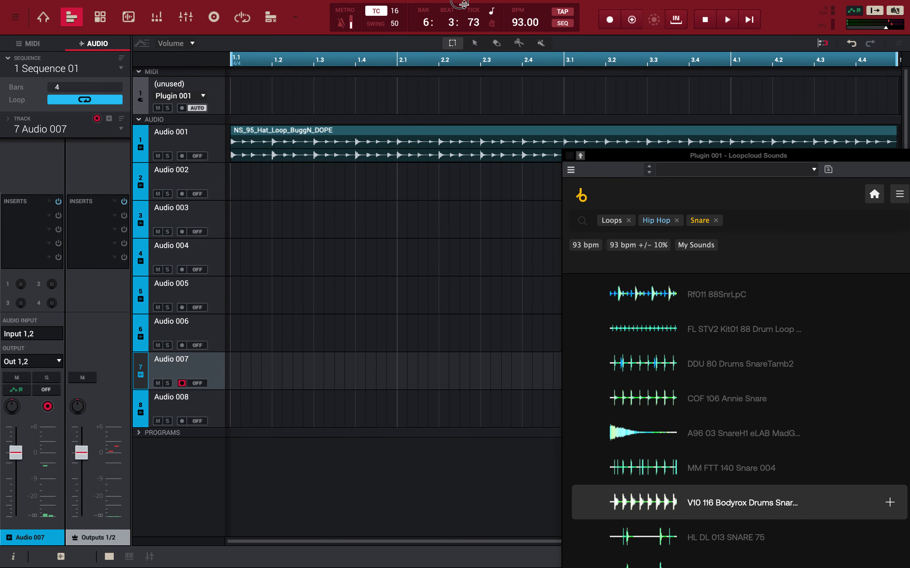
Step: Audition RawCutz RC Snare Pac 82 and LC2 100 Puffy Kick Snare against the playing hat loop
mouse_move(652, 322)
scroll(653, 322, down, 15)
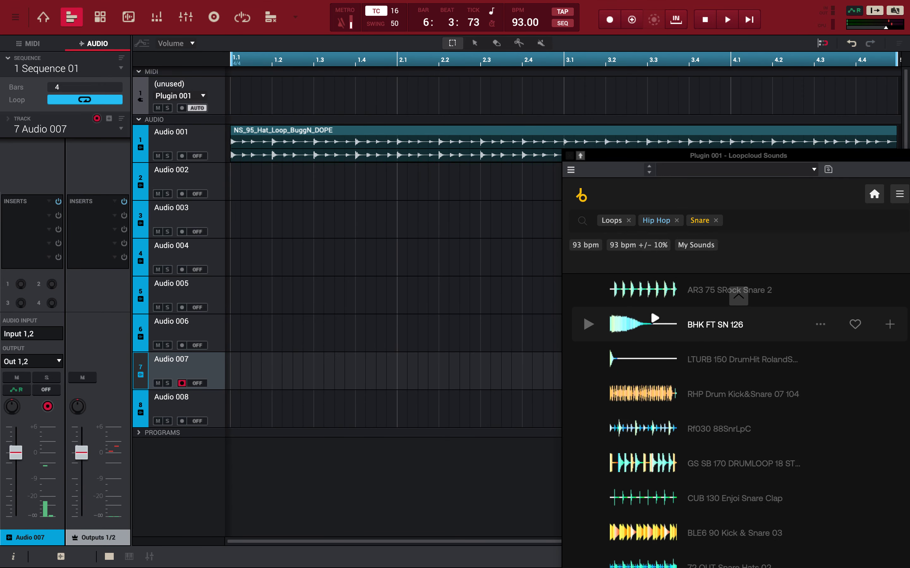
scroll(652, 322, up, 5)
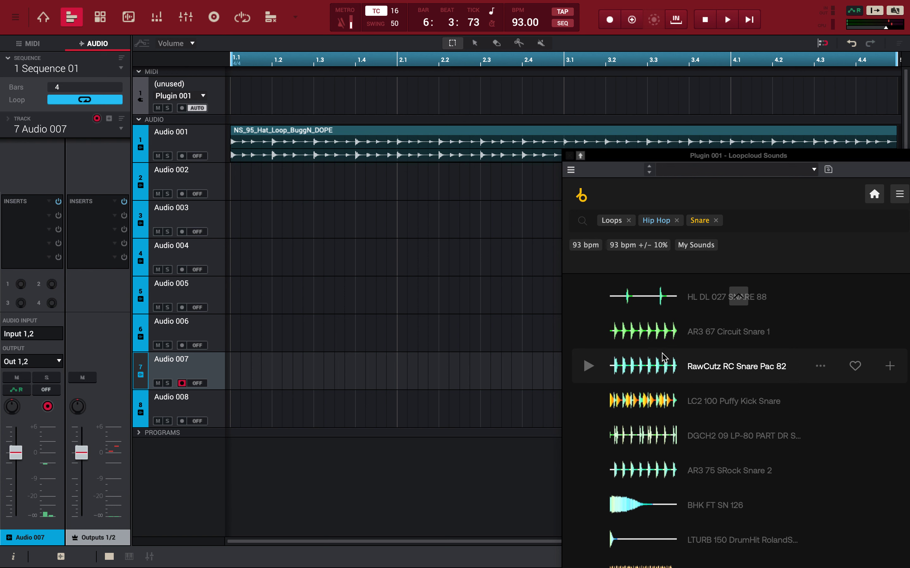
click(692, 367)
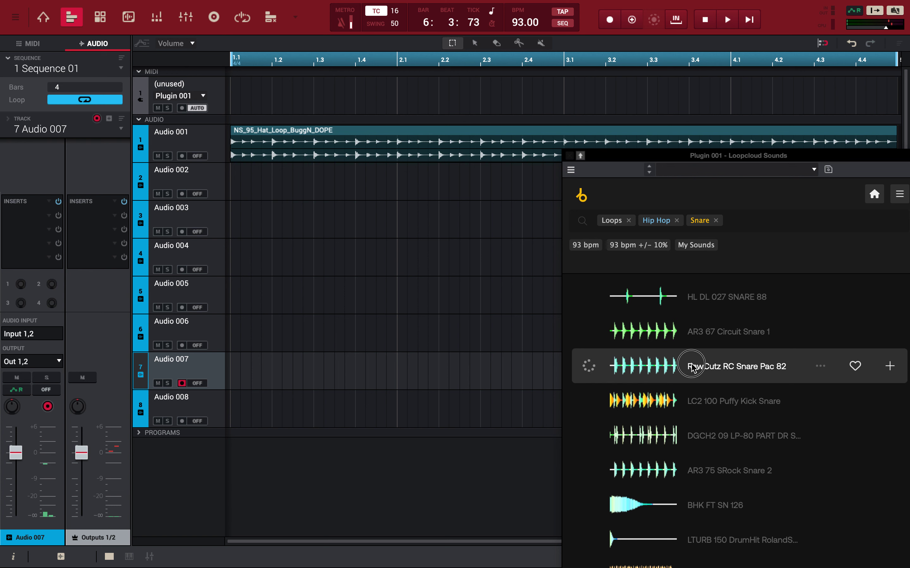
click(726, 21)
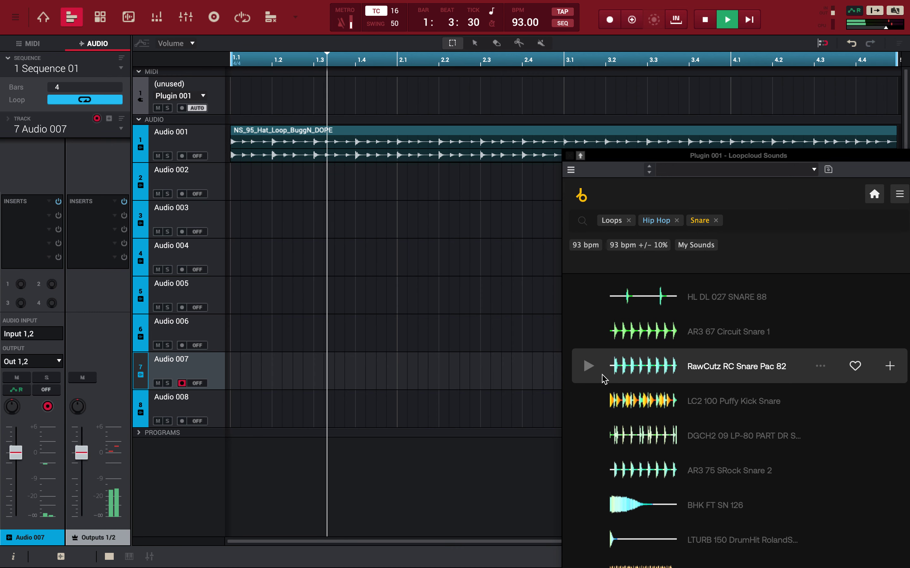
click(588, 367)
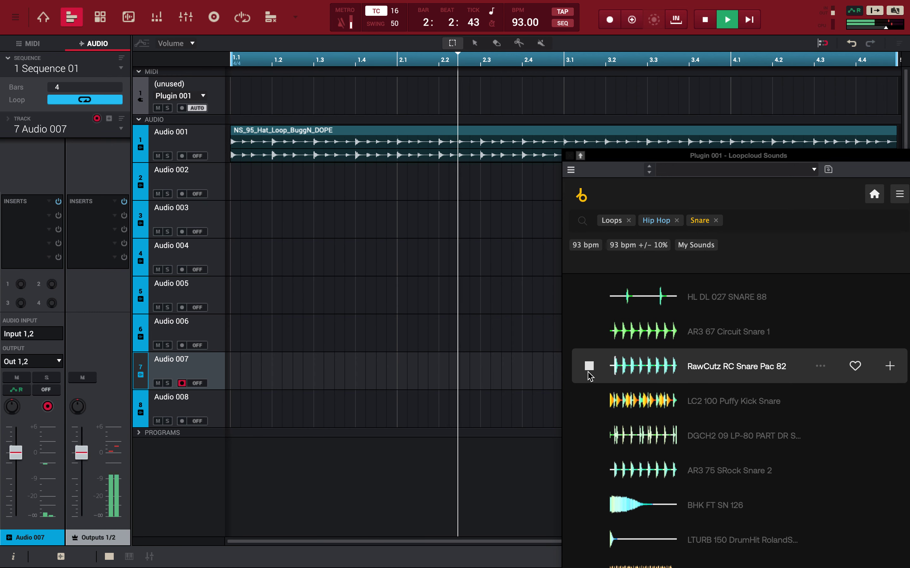
click(716, 399)
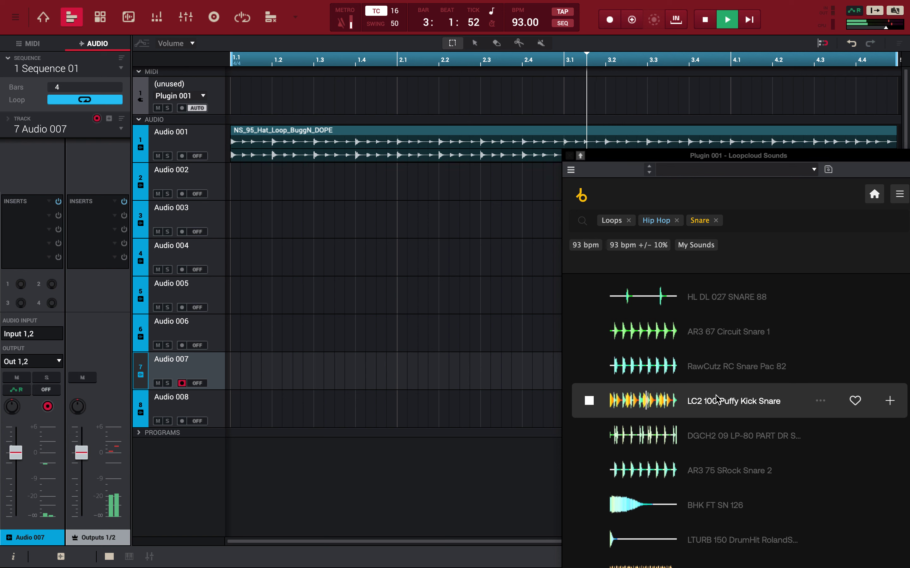
click(710, 367)
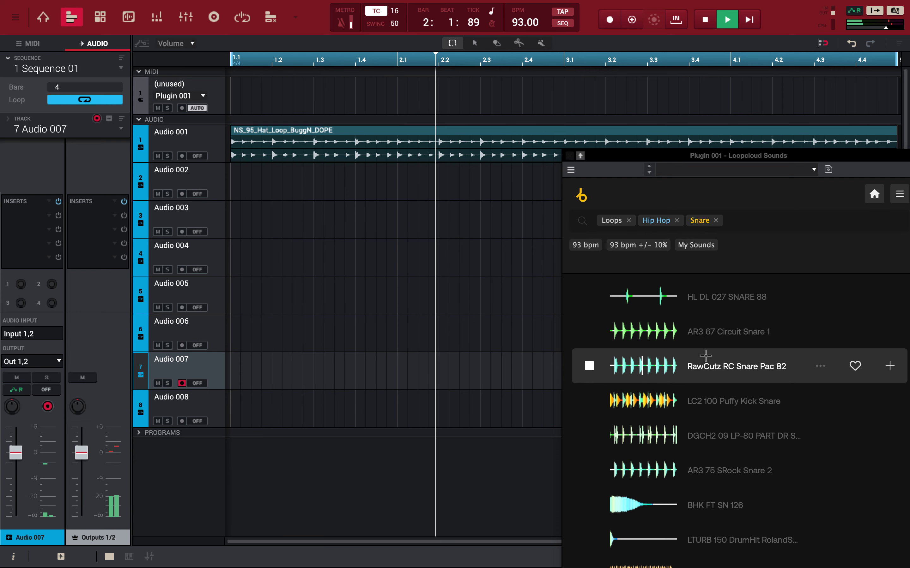
Step: Stop the snare preview, move the Loopcloud Sounds window fully into view, and enable tempo sync for its loops
click(587, 366)
drag(770, 156, 690, 65)
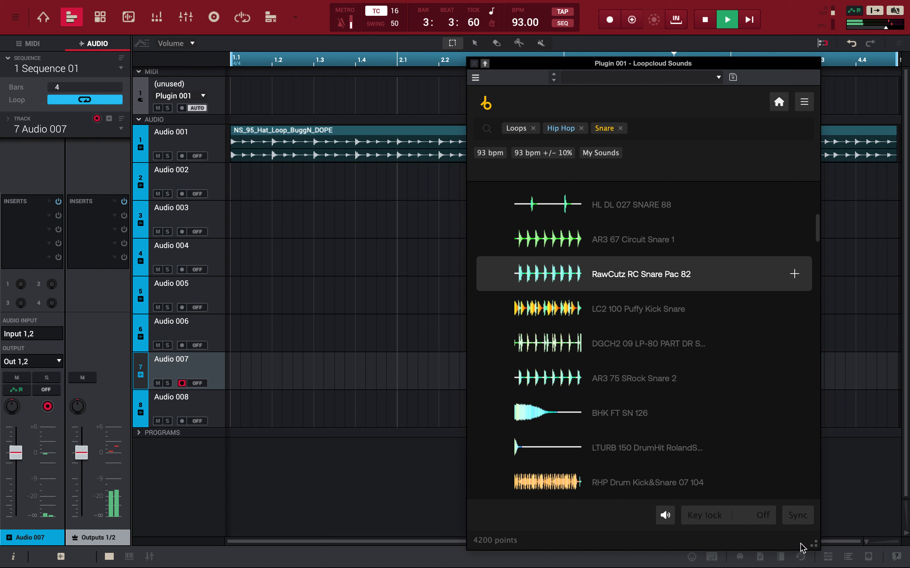
click(797, 525)
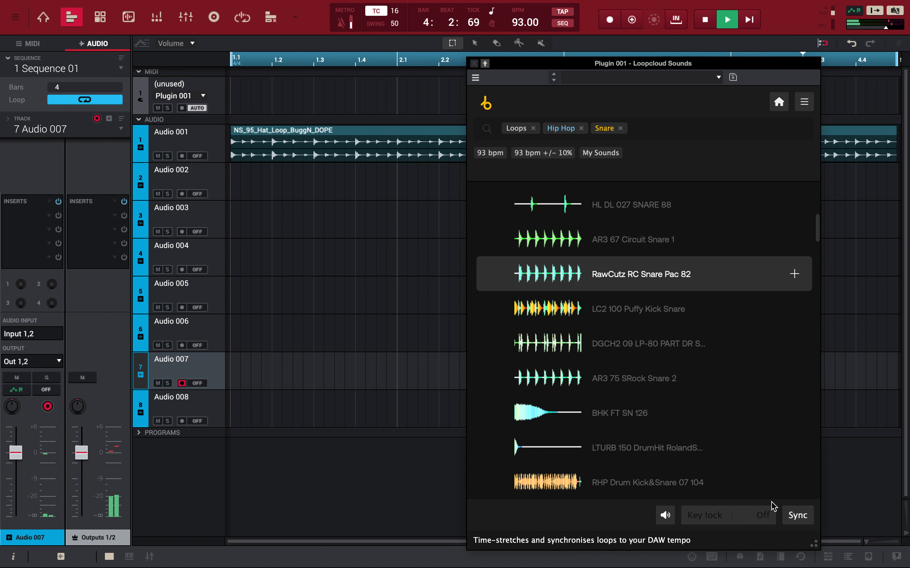
Step: Set the sample key lock to F Minor
click(725, 522)
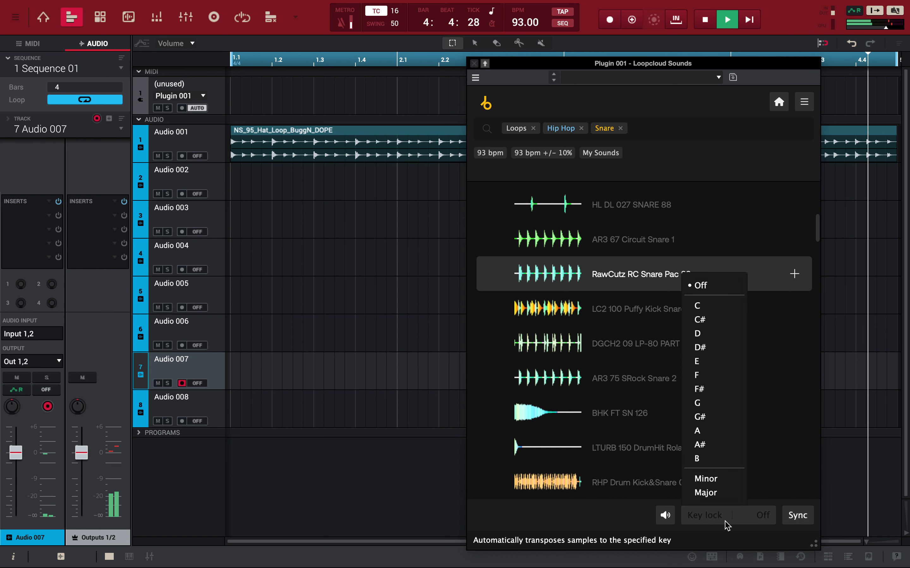
click(710, 482)
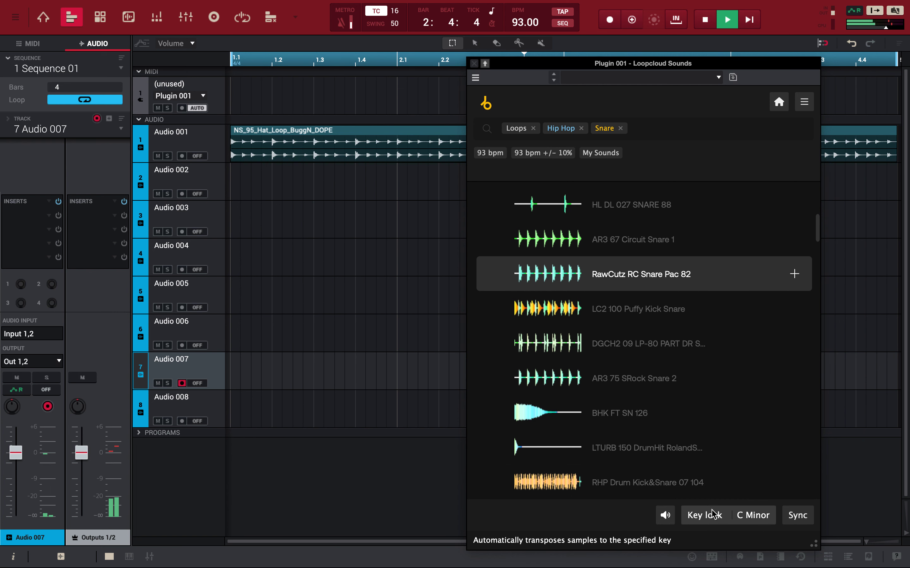
click(749, 523)
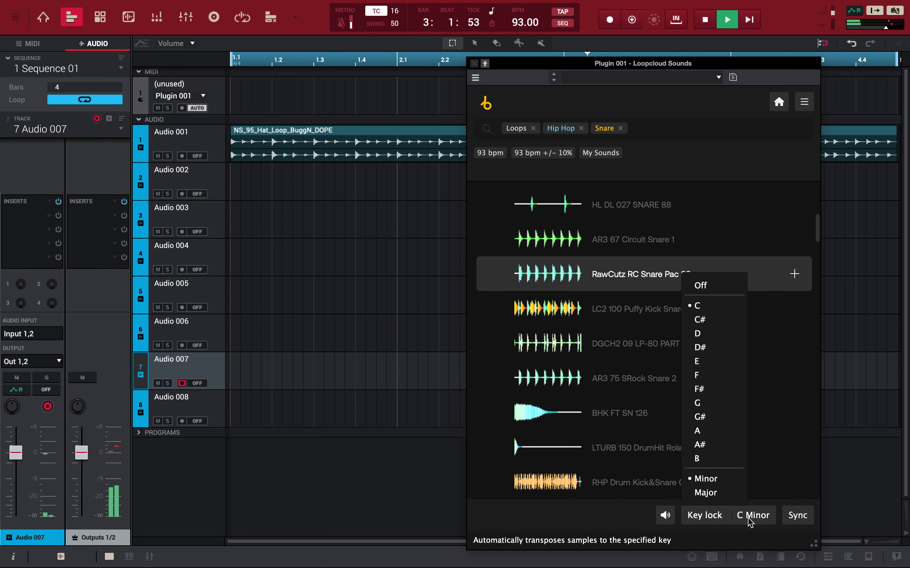
click(713, 376)
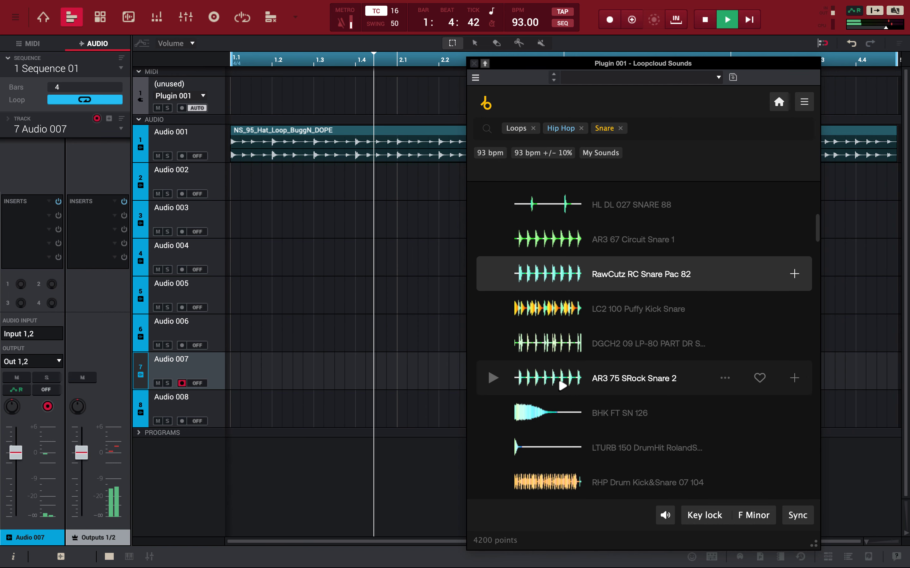
Step: Audition THHI K2 Snare Loop 86 1b, get the sample, and place it at bar 1 of the Audio 002 track
scroll(588, 412, down, 6)
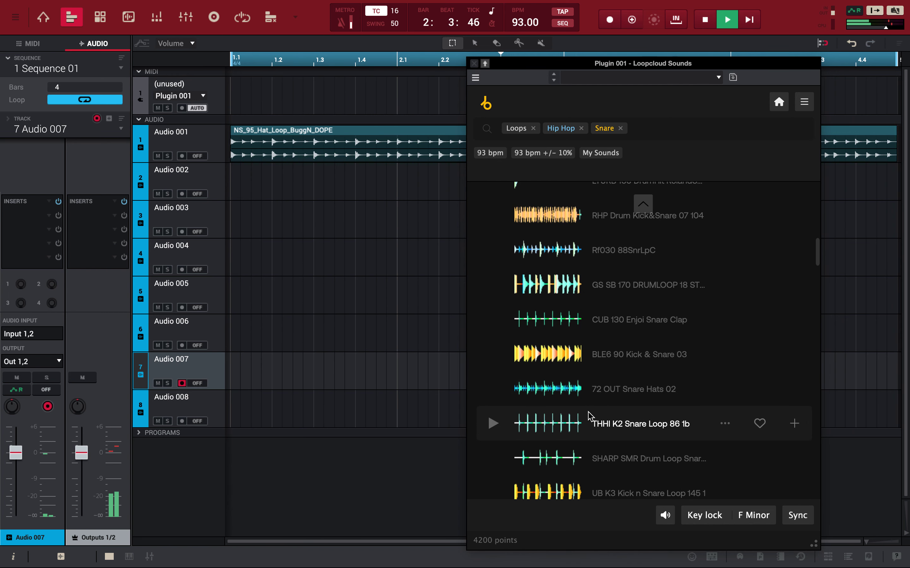
click(591, 425)
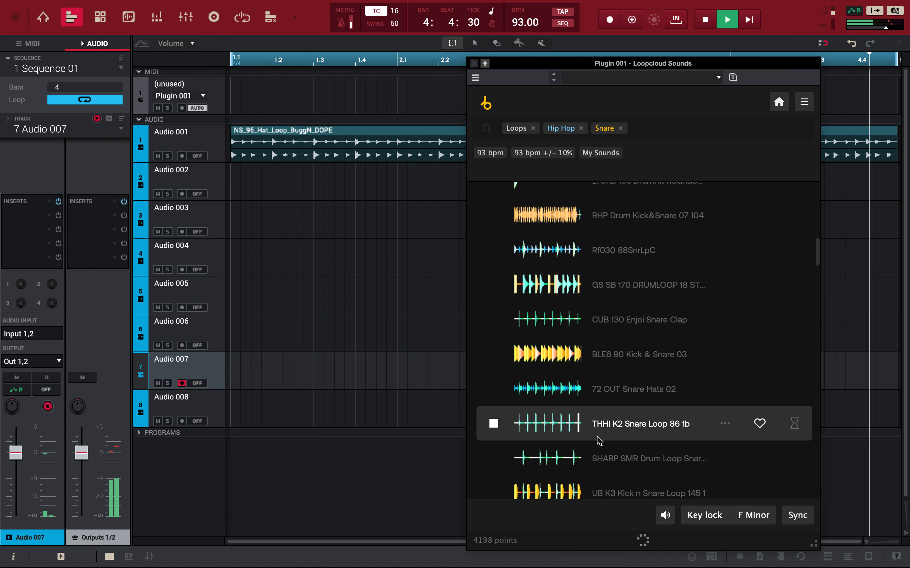
drag(793, 423, 228, 193)
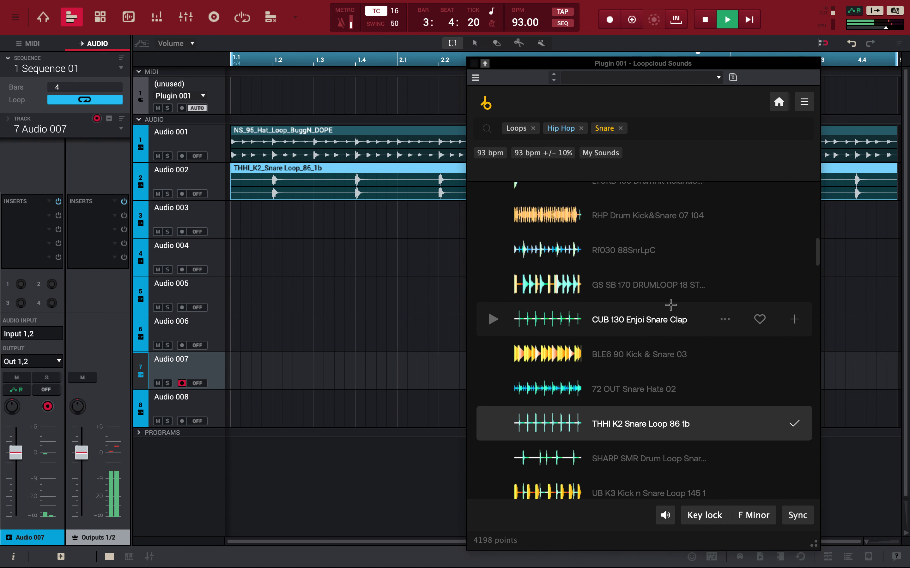
Step: Replace the Snare filter with Kick, keeping the Loops and Hip Hop filters
click(621, 129)
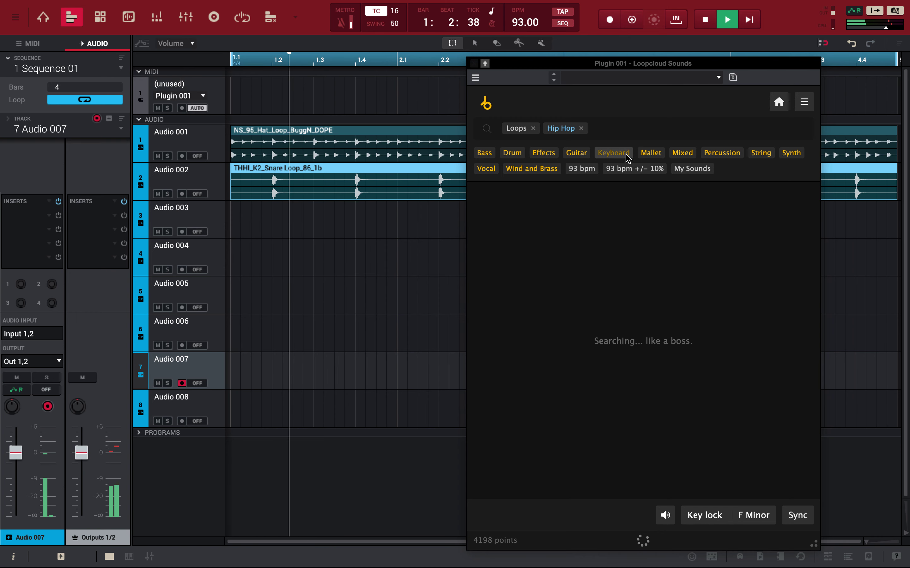
text(kick)
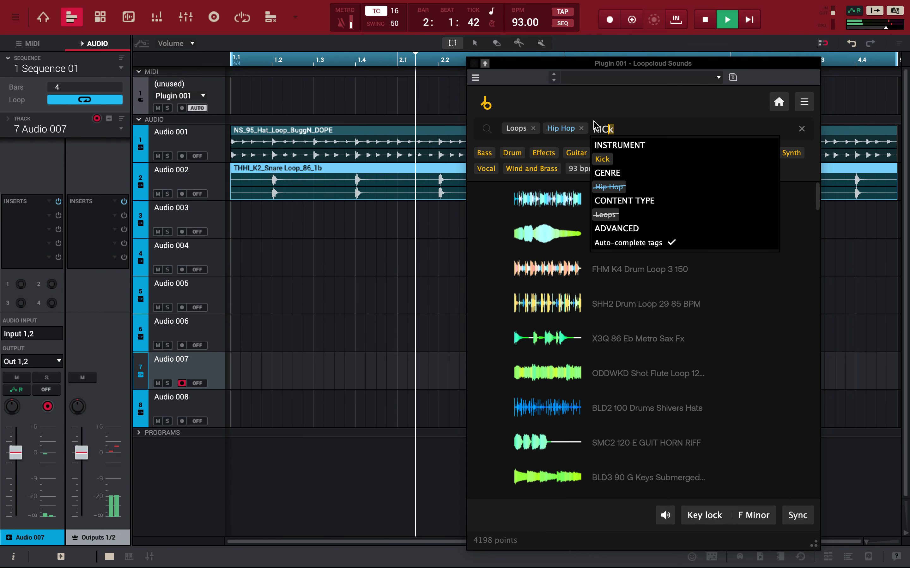
key(Return)
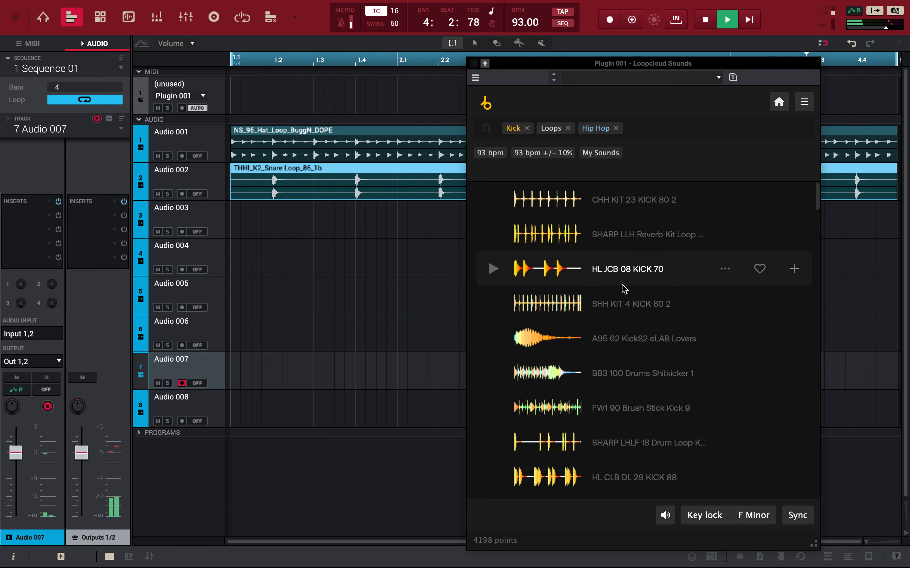
click(627, 129)
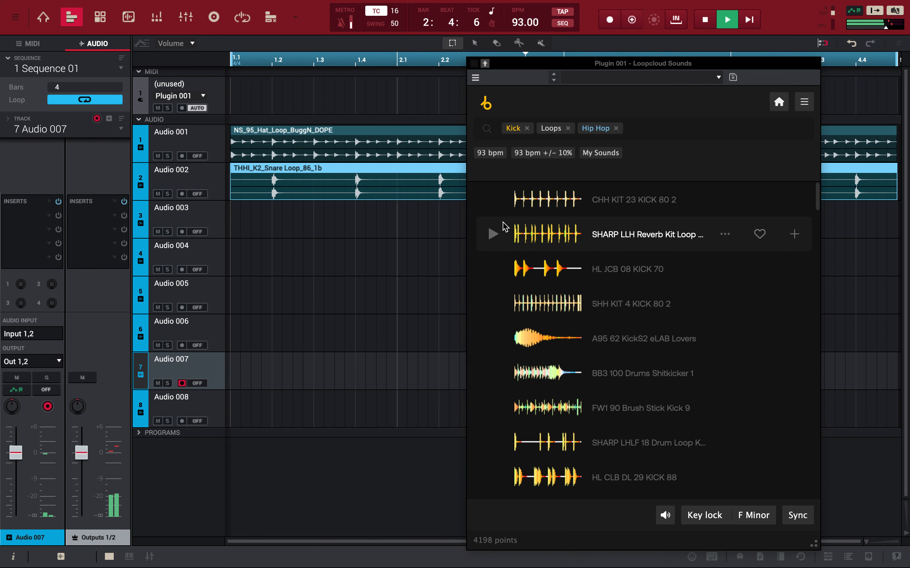
Step: Audition CHH KIT 23 KICK 80 2 and the SHARP LLH Reverb Kit loop, and mark the SHARP loop as a favourite
click(507, 203)
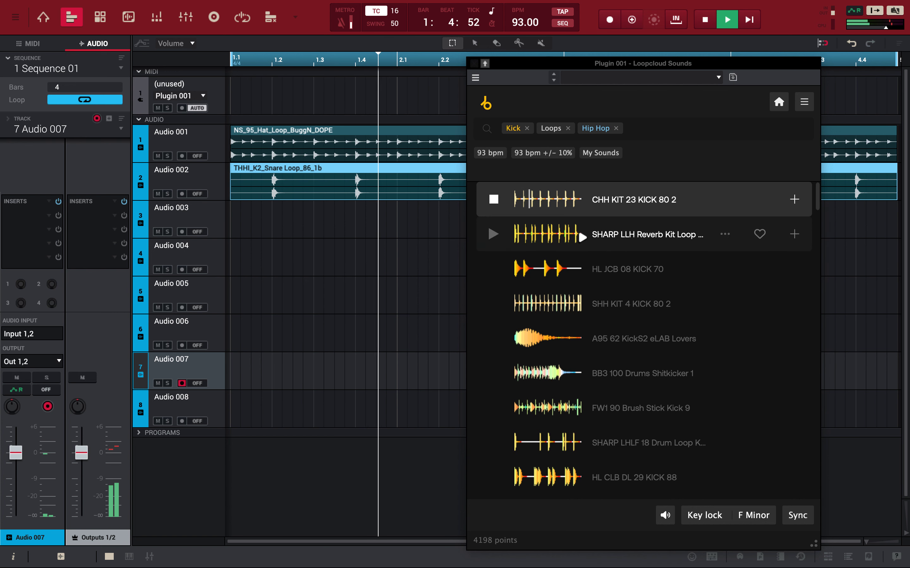
click(613, 233)
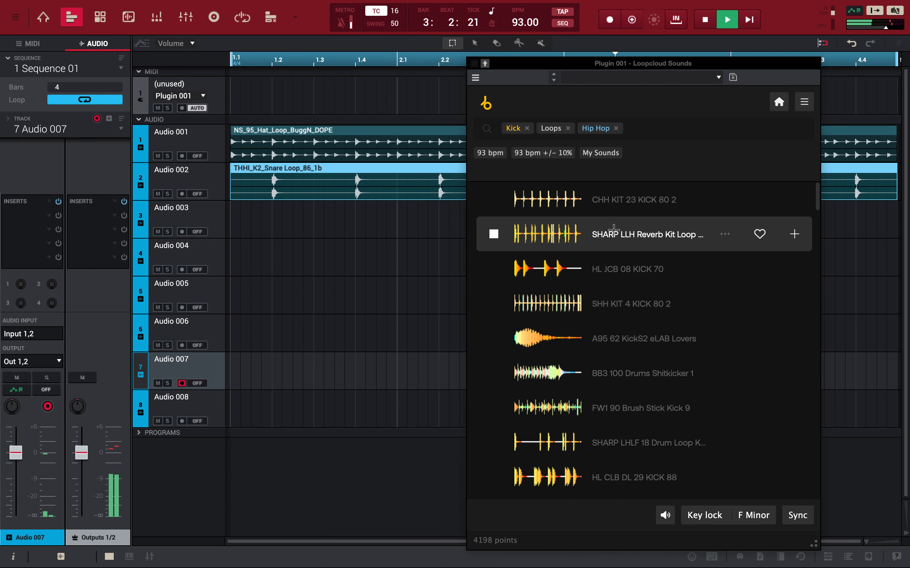
mouse_move(784, 221)
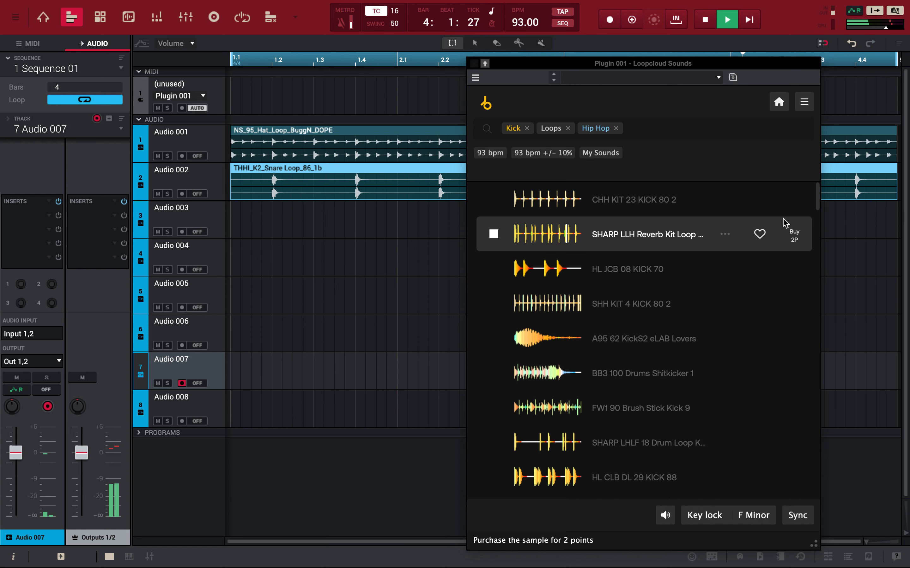
click(760, 234)
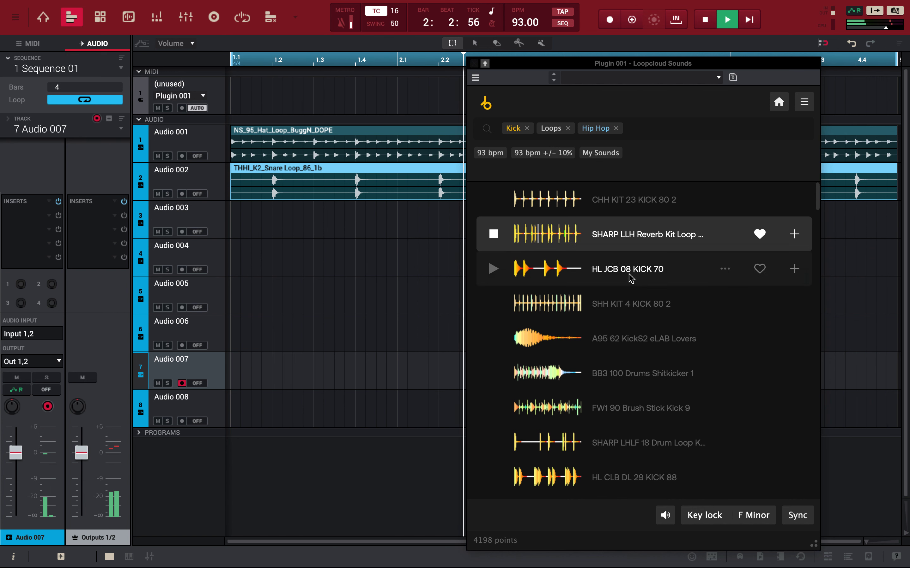
Step: Audition FW1 90 Brush Stick Kick 9, HL CLB DL 29 KICK 88 and the SHARP LLH West Kit loop against the beat
click(673, 415)
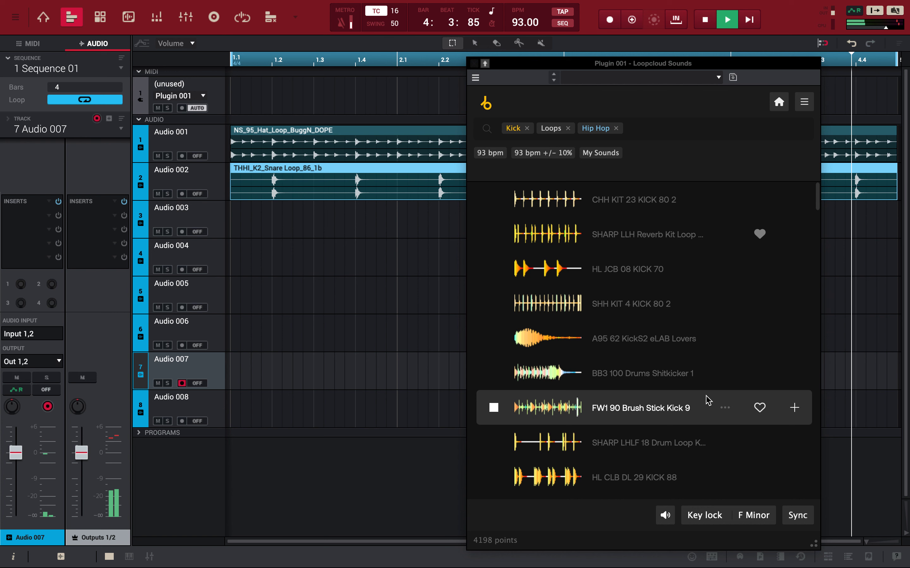
click(660, 483)
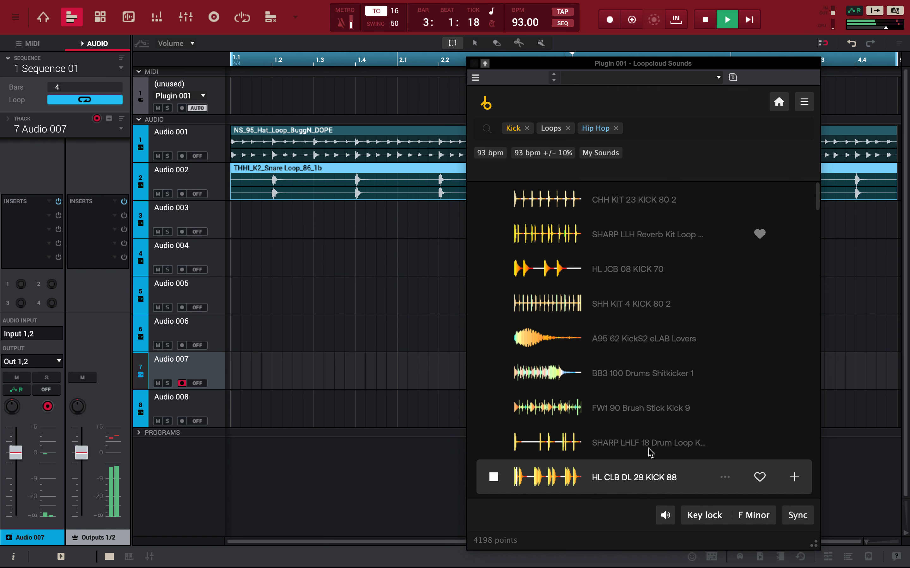
scroll(650, 454, down, 3)
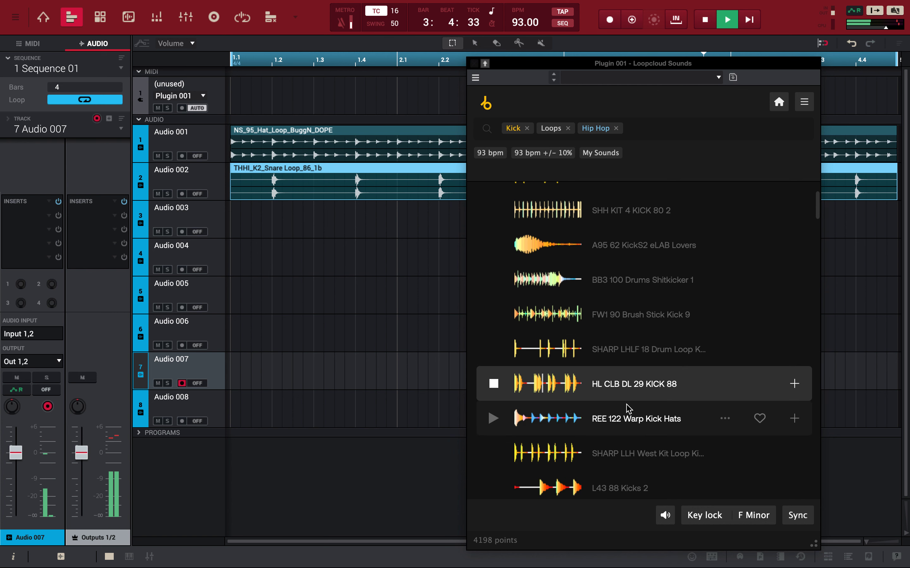
scroll(601, 409, down, 1)
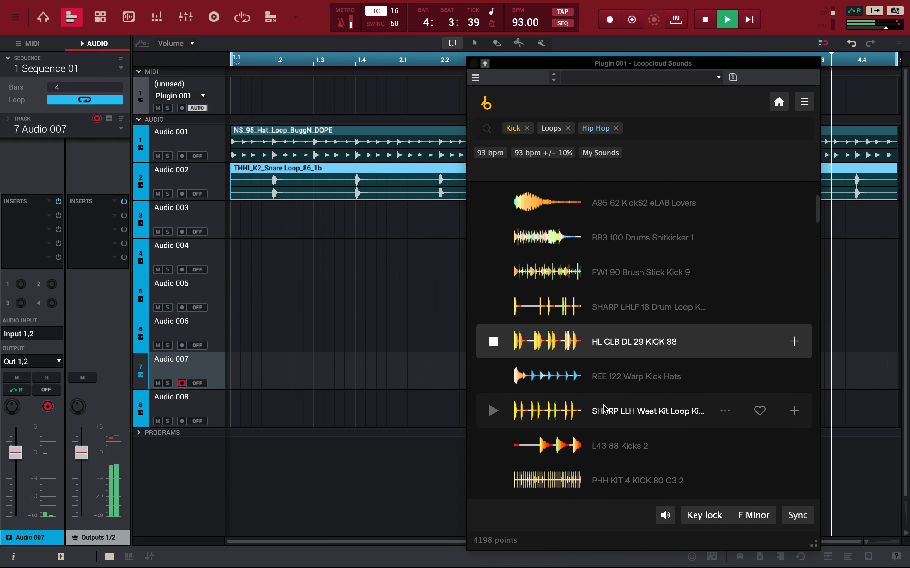
click(603, 409)
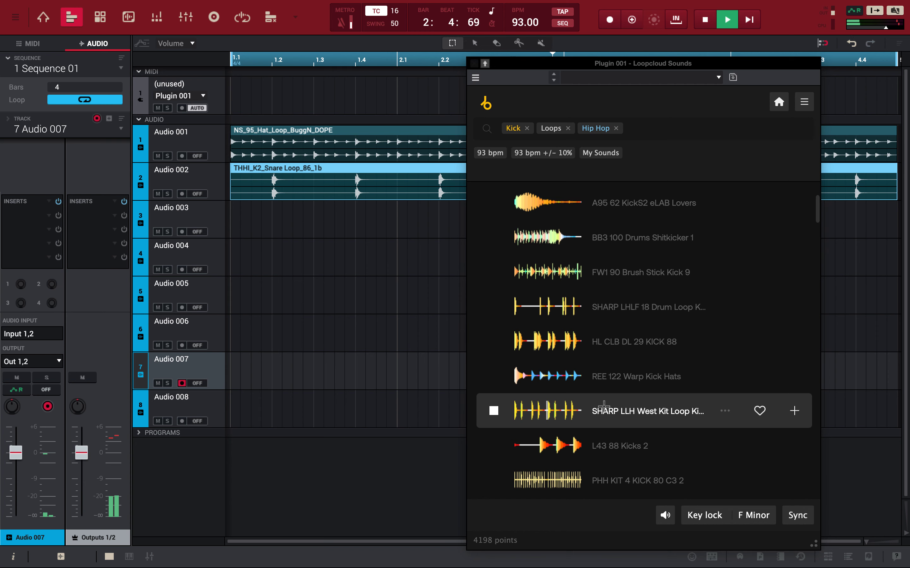
Step: Audition L4 75 Doze Kicks and THHI K4 Kick Loop 86 1 against the playing hat and snare
scroll(604, 406, down, 10)
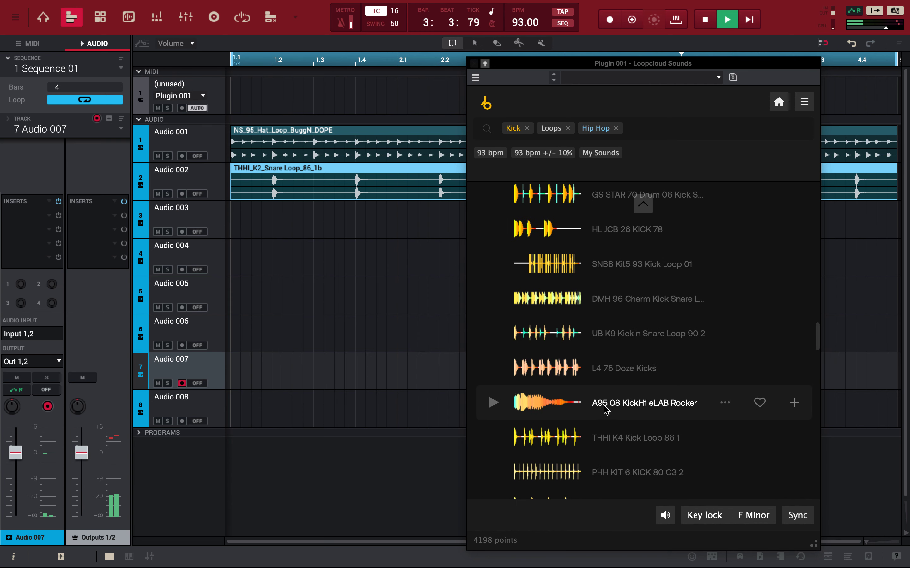
click(621, 367)
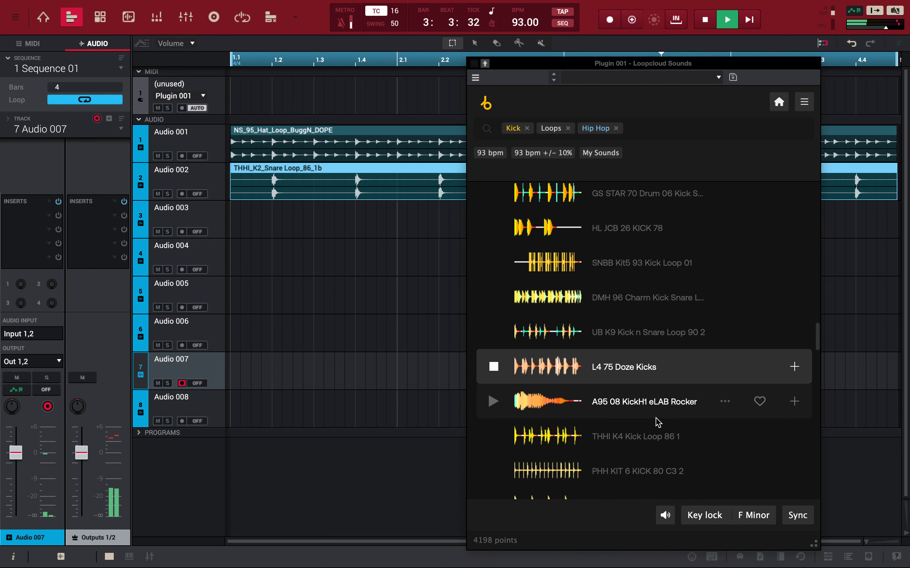
click(632, 443)
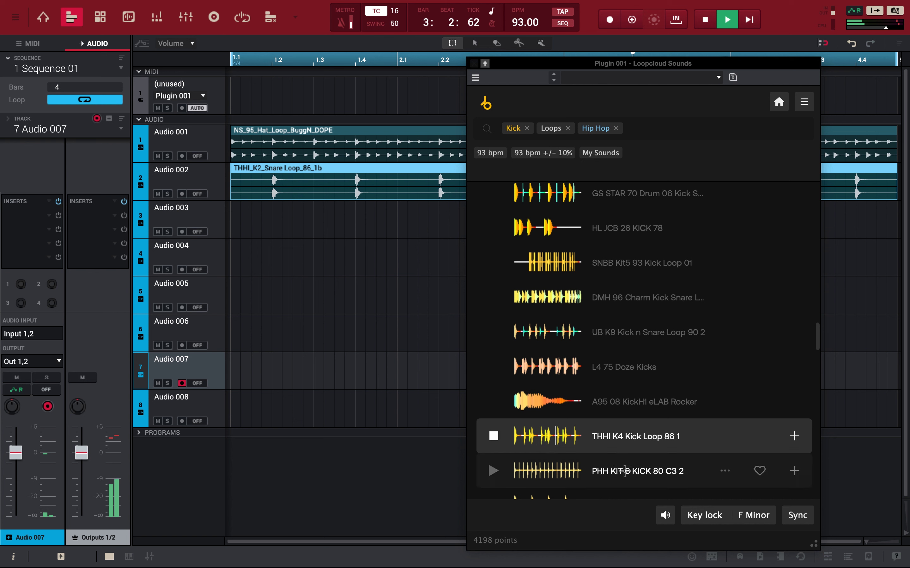
Step: Audition RawCutz RC Kick Pub 82, RawCutz RH Pax01Kick VAR, SHU2 83 BPM TS4 Kick and Aim23 90 Kick Zigga Scratch
scroll(614, 445, down, 10)
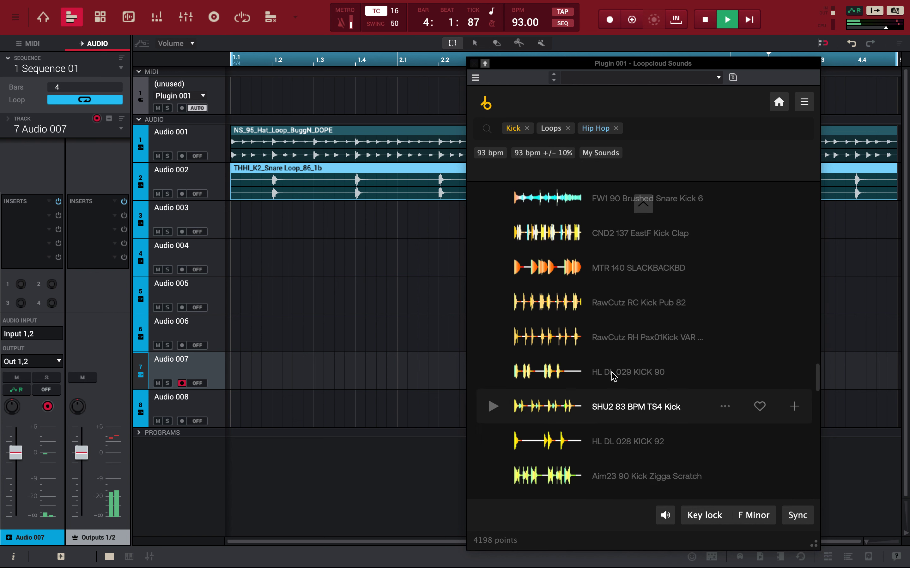
click(605, 306)
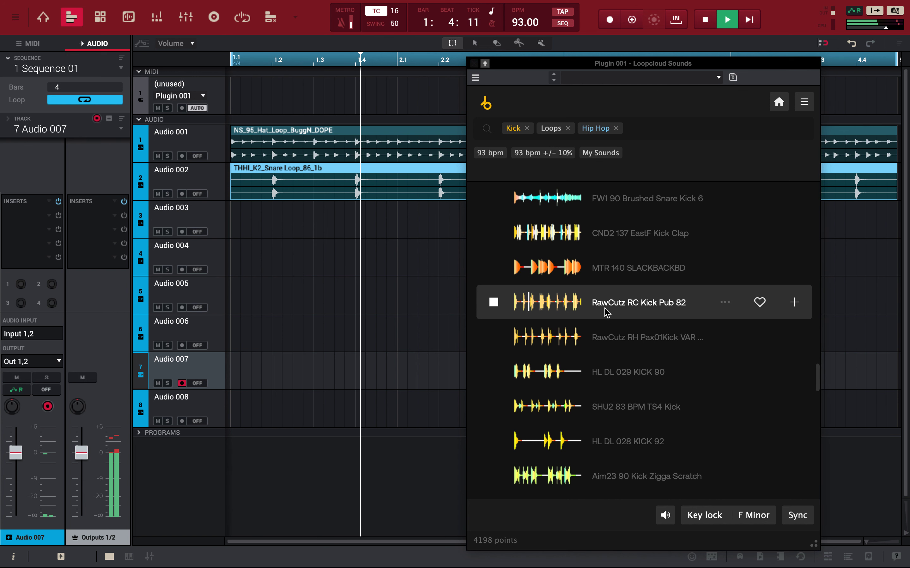
click(607, 336)
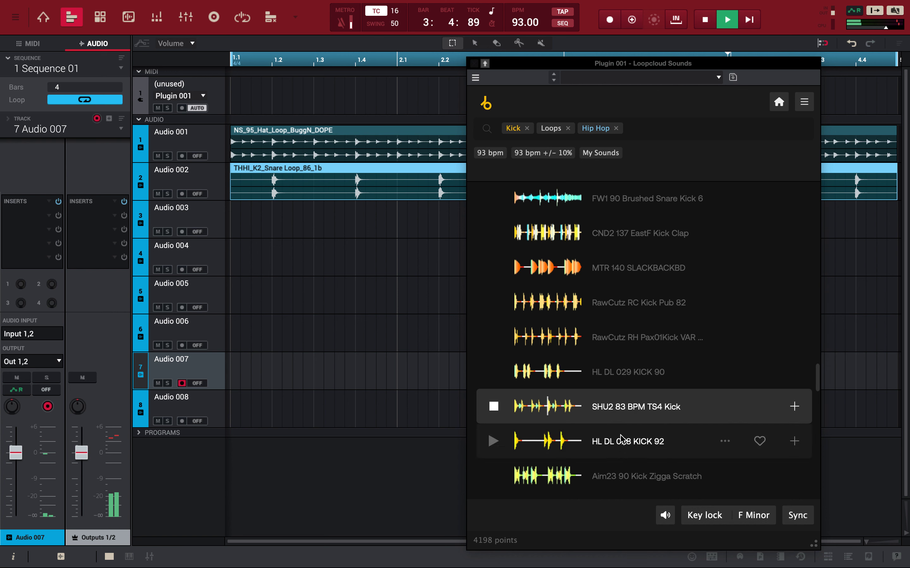
click(632, 477)
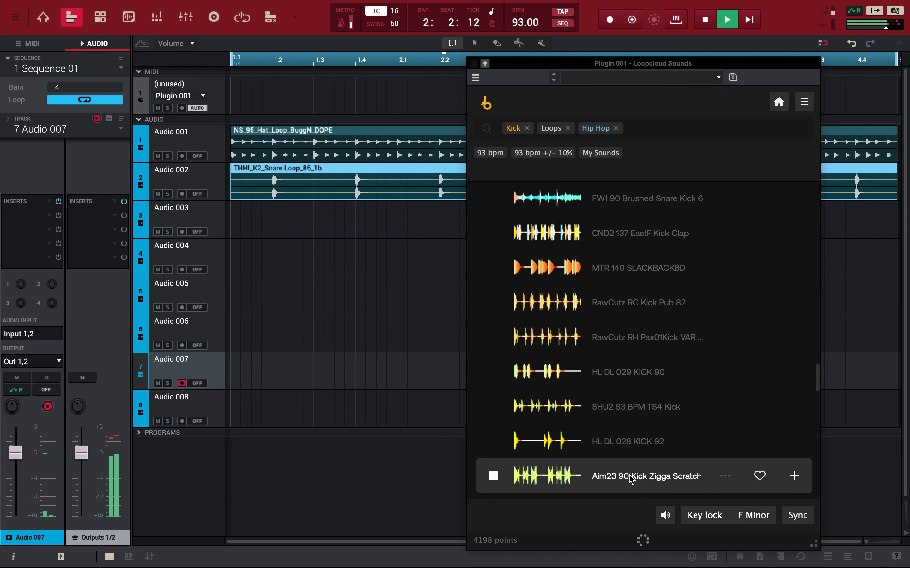
Step: Audition the BTH chilly kick and snare loop, 07 ISR KZ Kick Snare Loop 85, EQ-Lp030 Fuming7 NoBD and MM JLB 80 Kick 022
scroll(631, 480, down, 2)
click(625, 436)
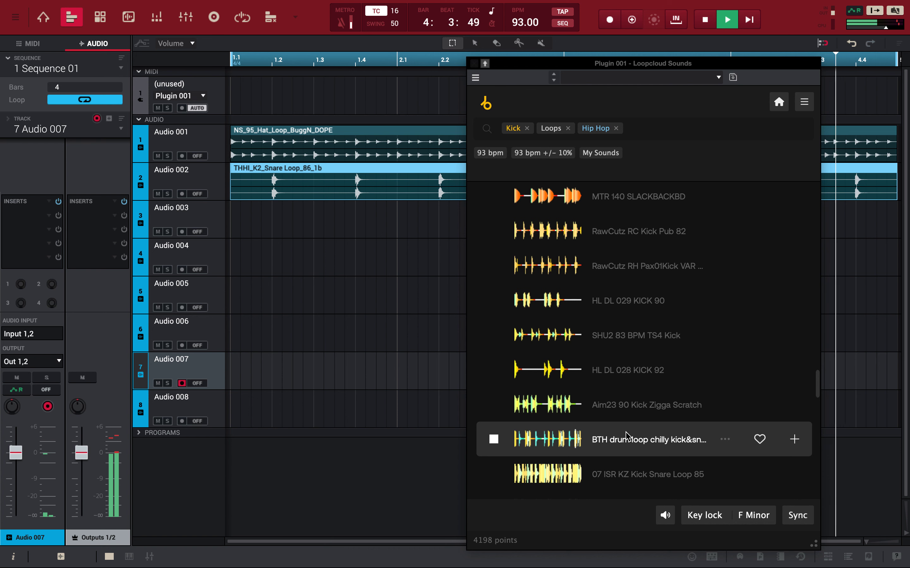
click(628, 480)
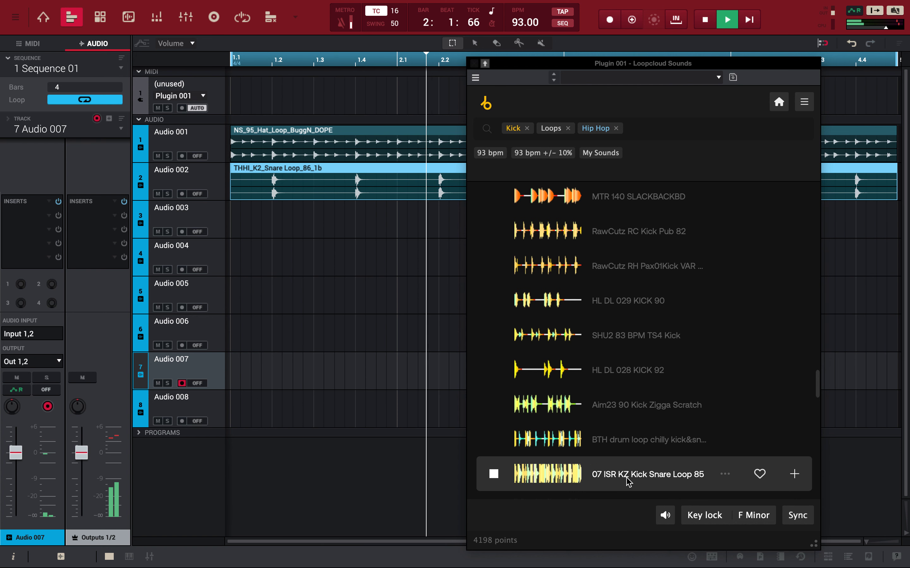
scroll(627, 483, down, 3)
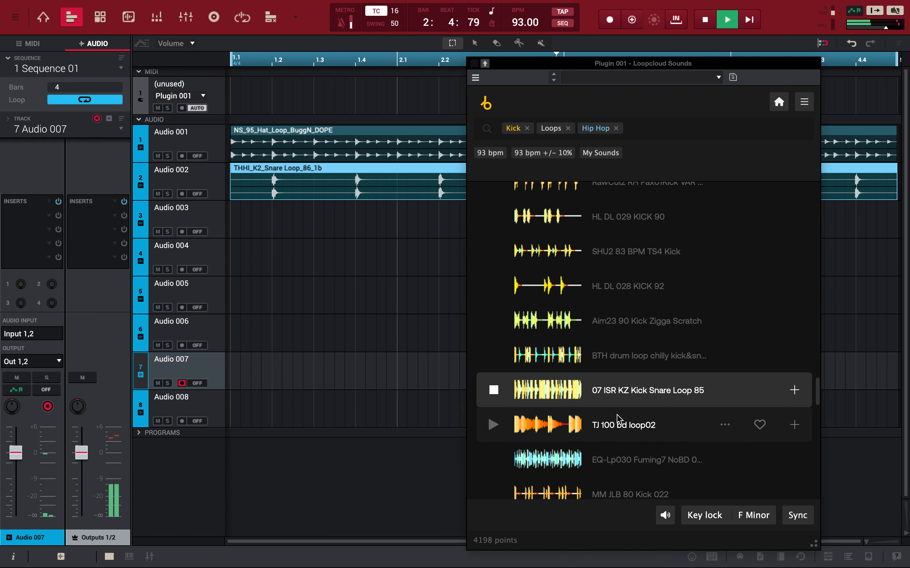
click(622, 452)
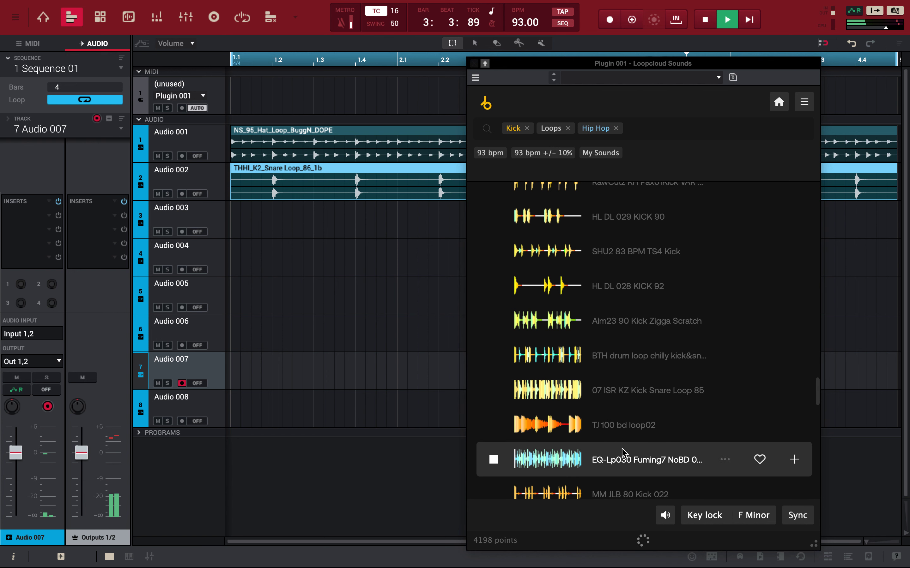
scroll(622, 453, down, 1)
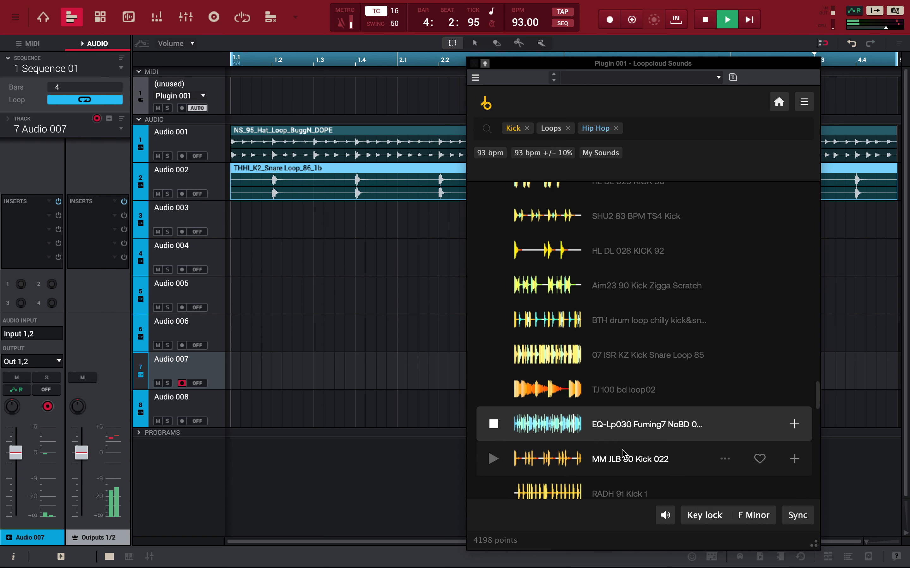
click(623, 462)
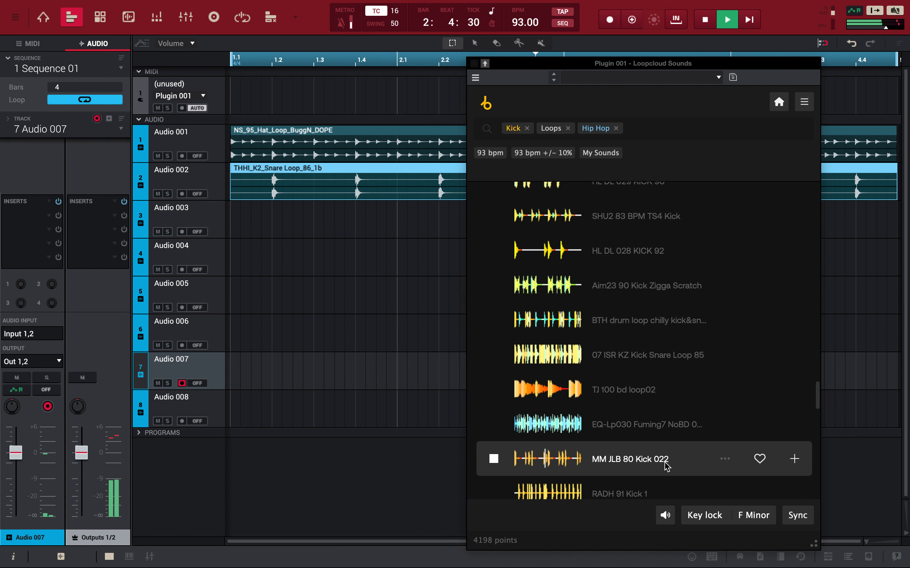
Step: Download the MM JLB 80 Kick 022 loop and place it on track Audio 003 at the start of bar 1
click(760, 458)
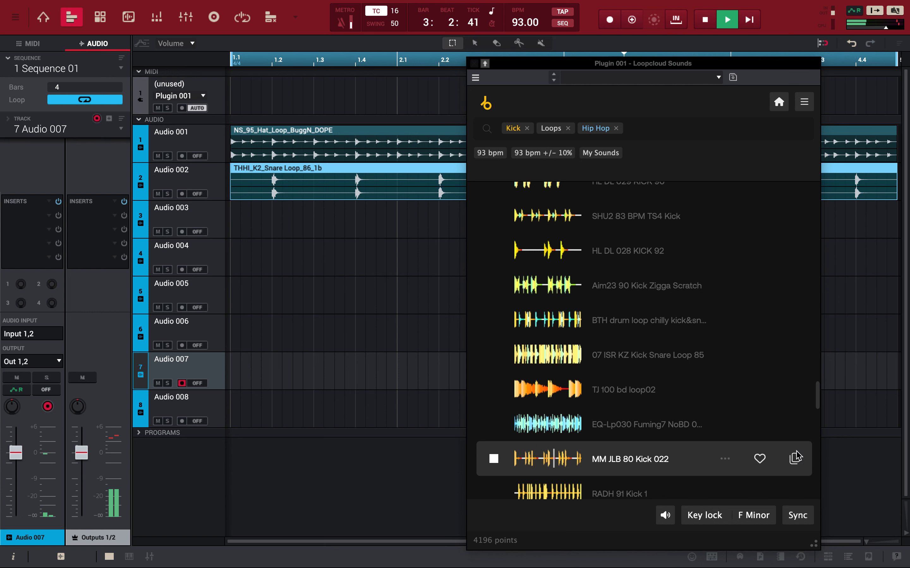
drag(795, 459, 407, 305)
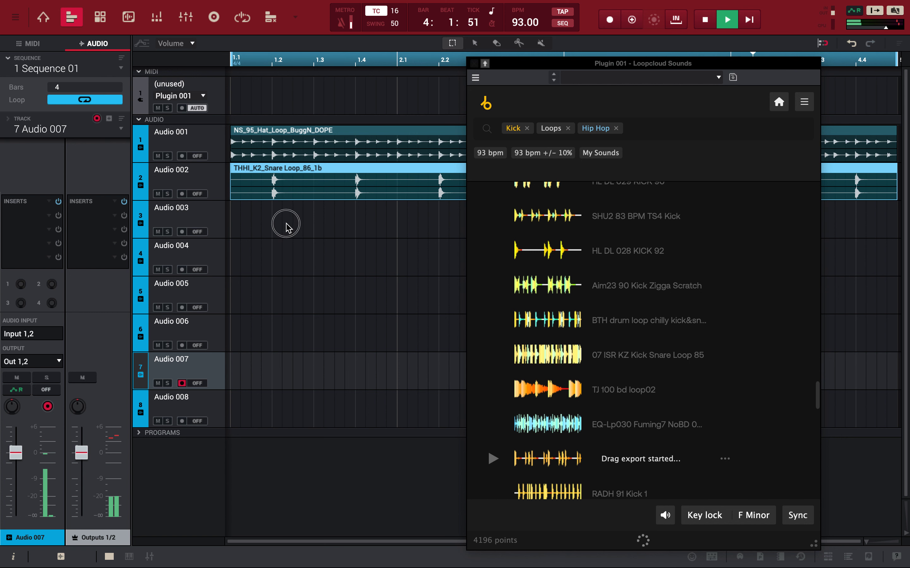
drag(278, 221, 230, 234)
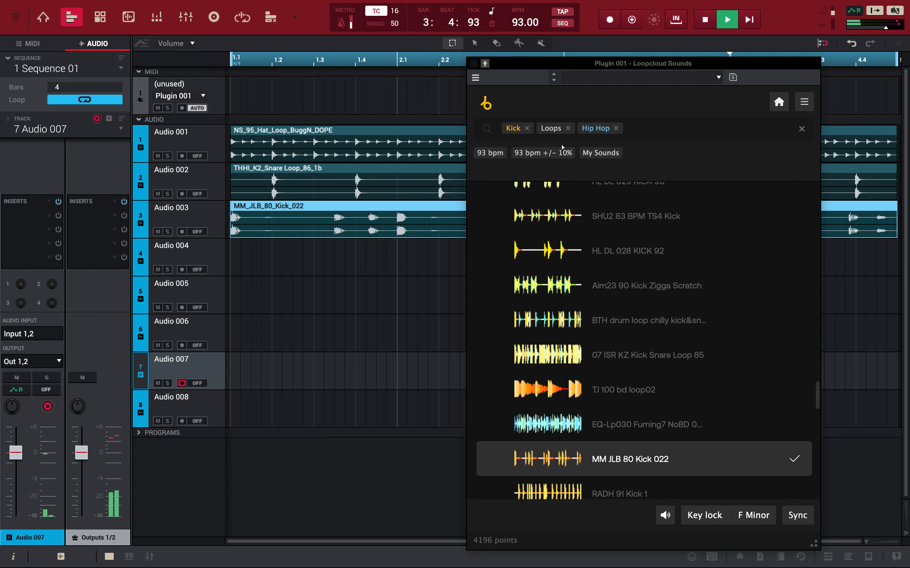
Step: Replace the Kick filter with Bass, keeping Loops and Hip Hop, and browse the bass loops
click(528, 129)
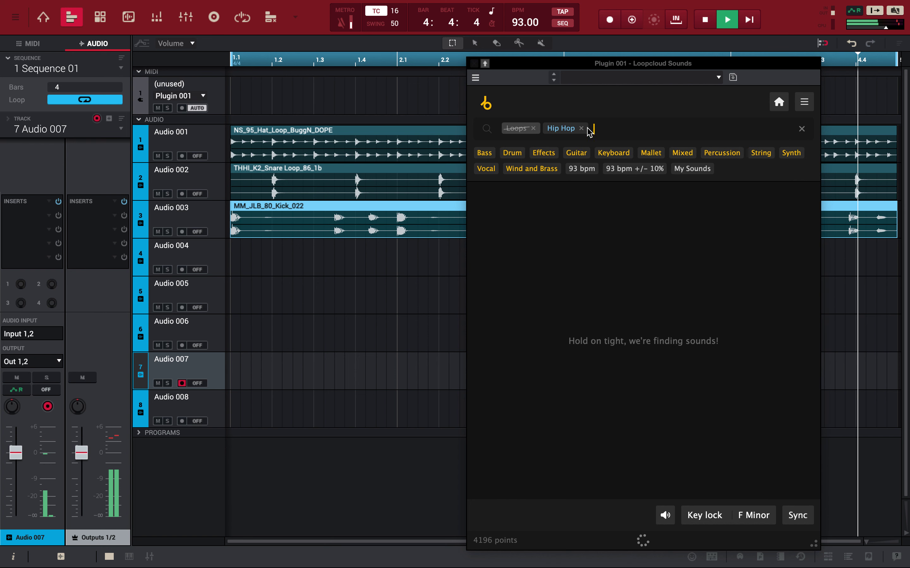
text(BASS)
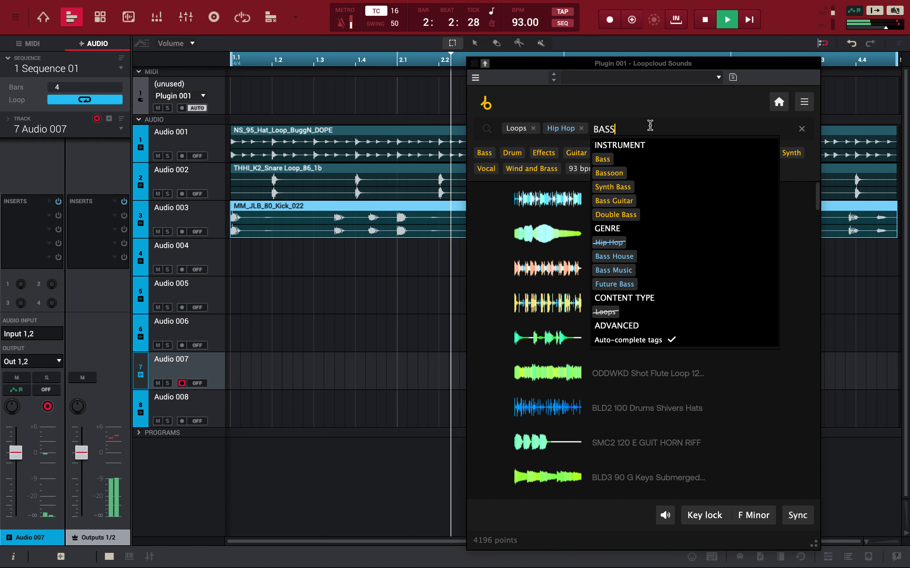
key(Return)
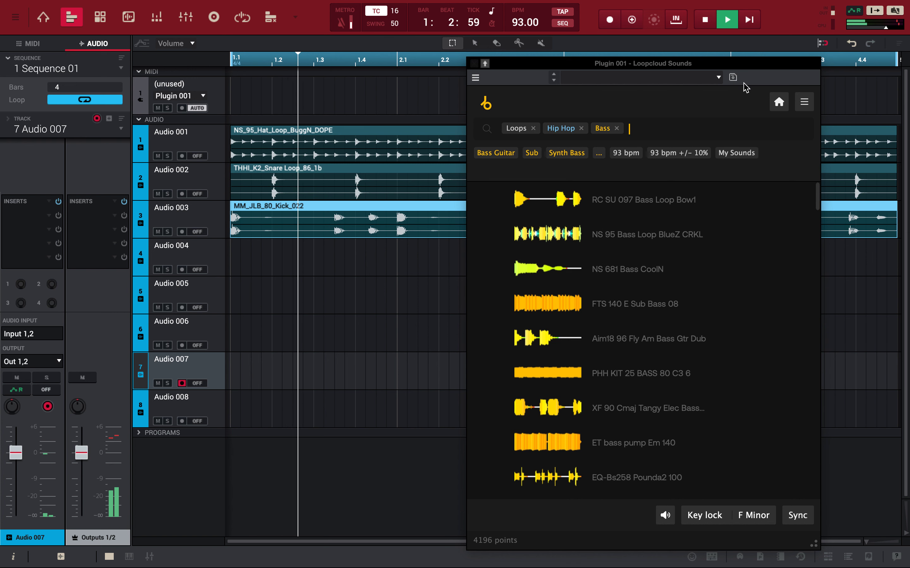
scroll(676, 191, down, 3)
scroll(677, 191, up, 1)
scroll(676, 193, up, 2)
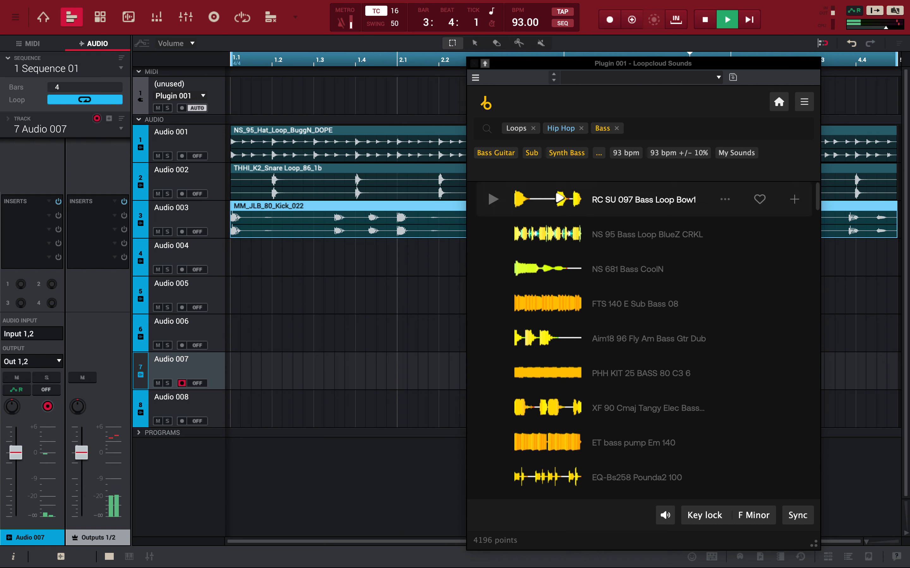
Step: Narrow the loops to Sub and audition CO2 125 Am Lion Blown Sub, TDA TOR KIT07 ST Bleep and IQMH 140 G Sub Loop 01
click(531, 154)
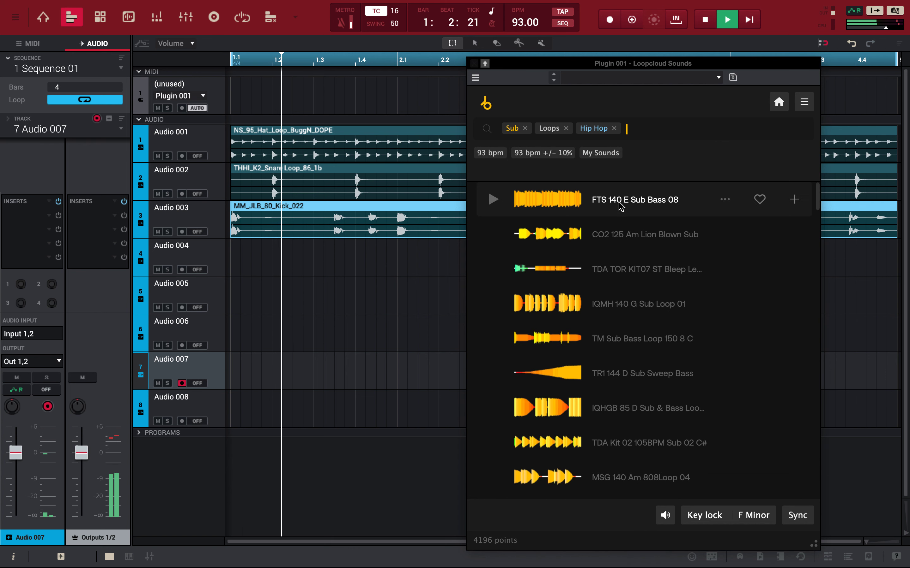
click(669, 234)
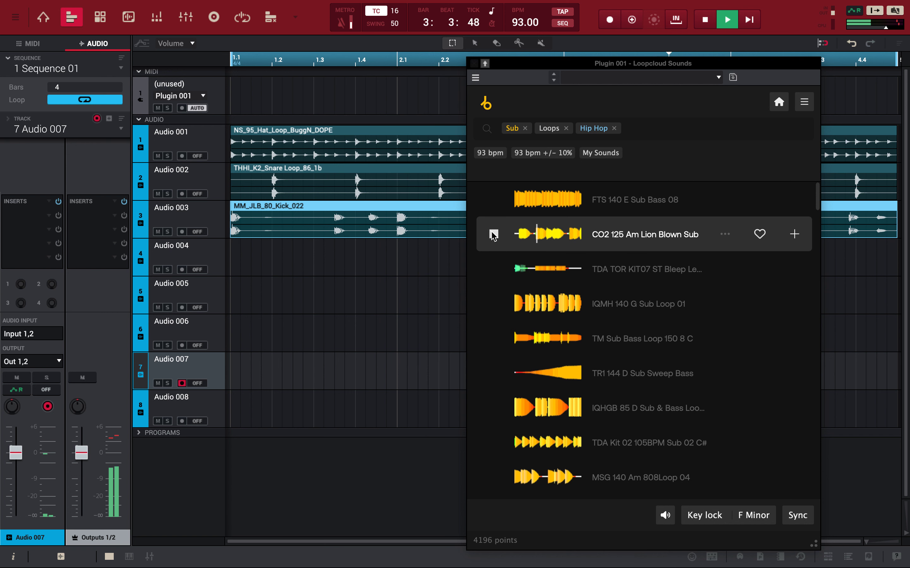
click(657, 276)
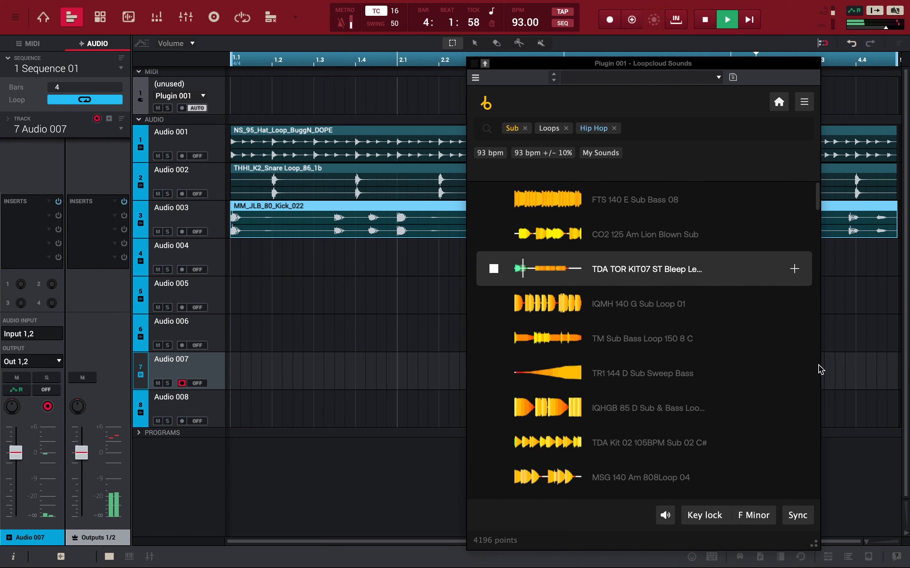
click(655, 302)
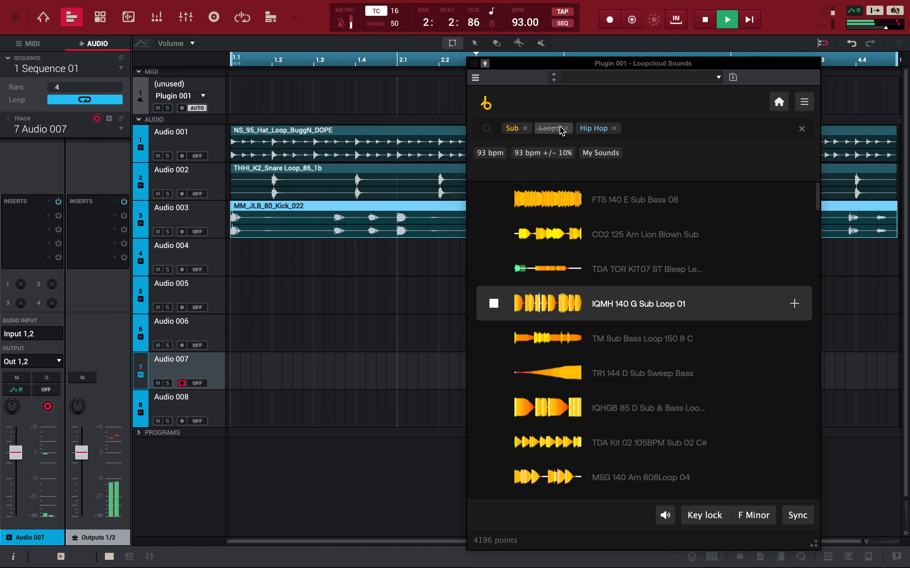
Step: Replace the Sub filter with Bass and audition ET bass pump Em 140, EQ-Bs258 Pounda2 100, SHH2 Bass Loop 28 and SH 85 Bmaj Shifting
click(524, 129)
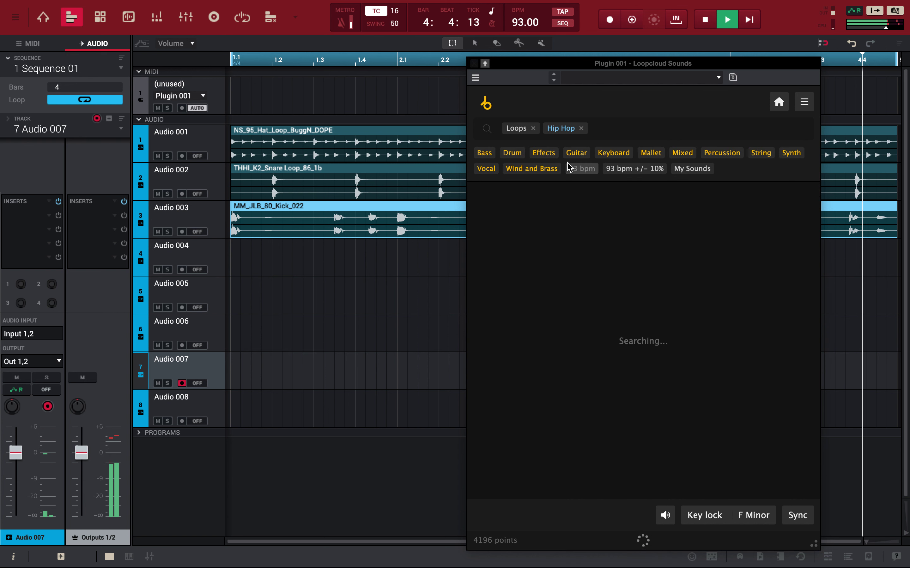
click(486, 154)
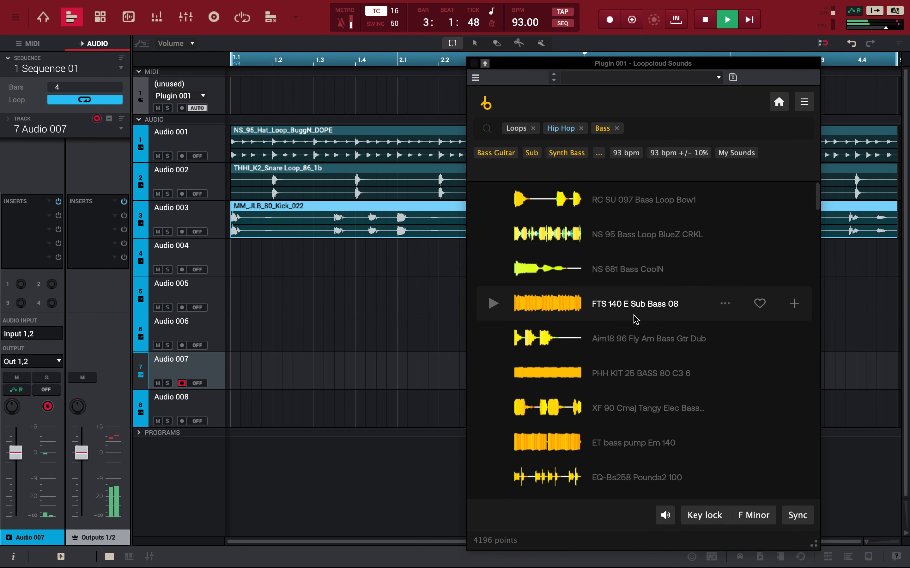
click(621, 440)
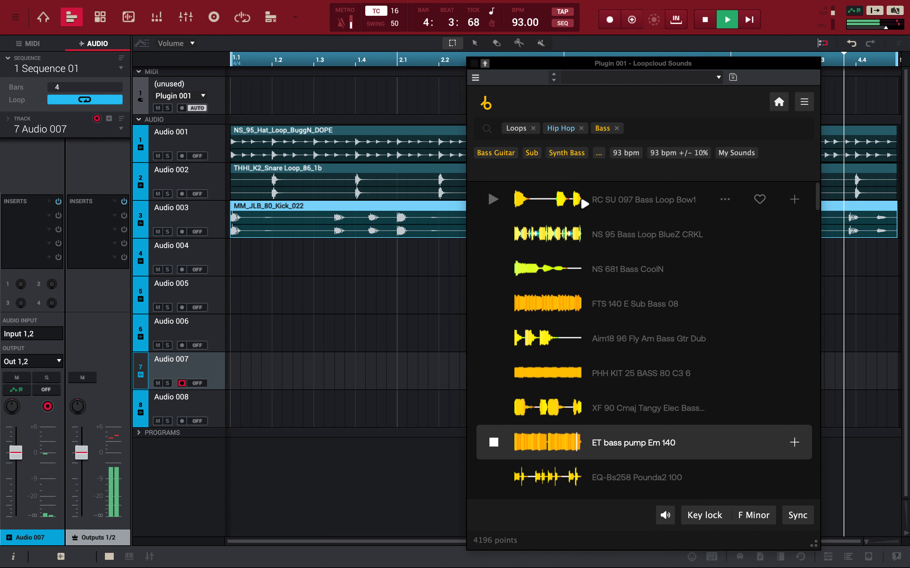
scroll(628, 352, down, 2)
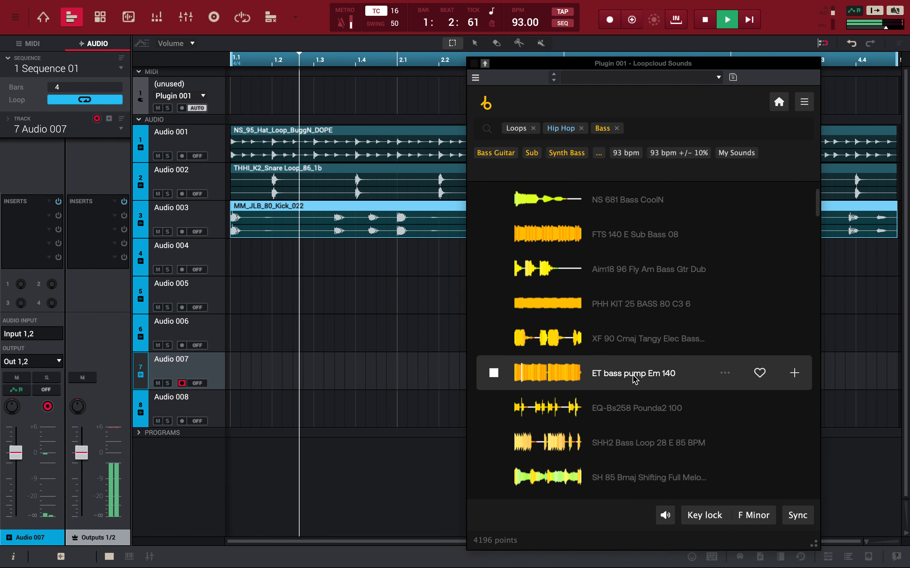
click(634, 409)
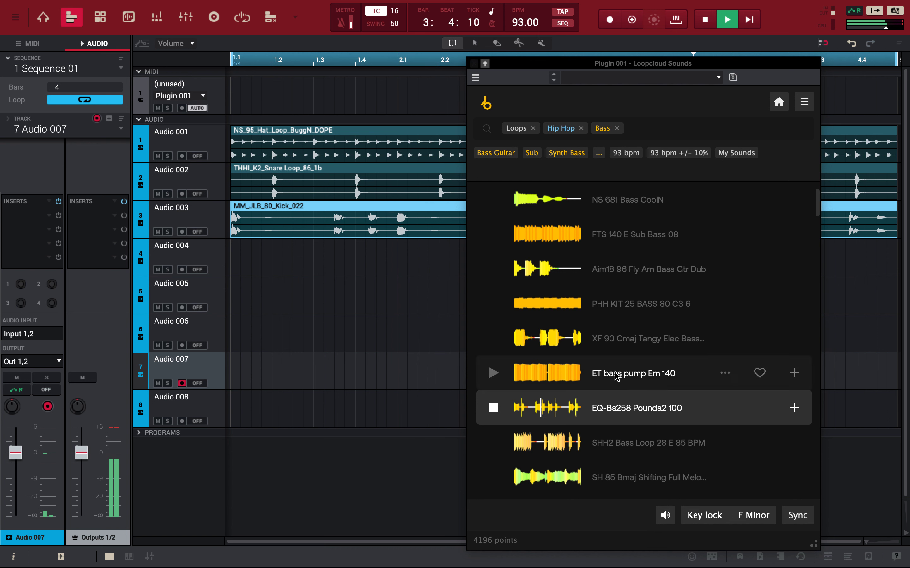
click(628, 449)
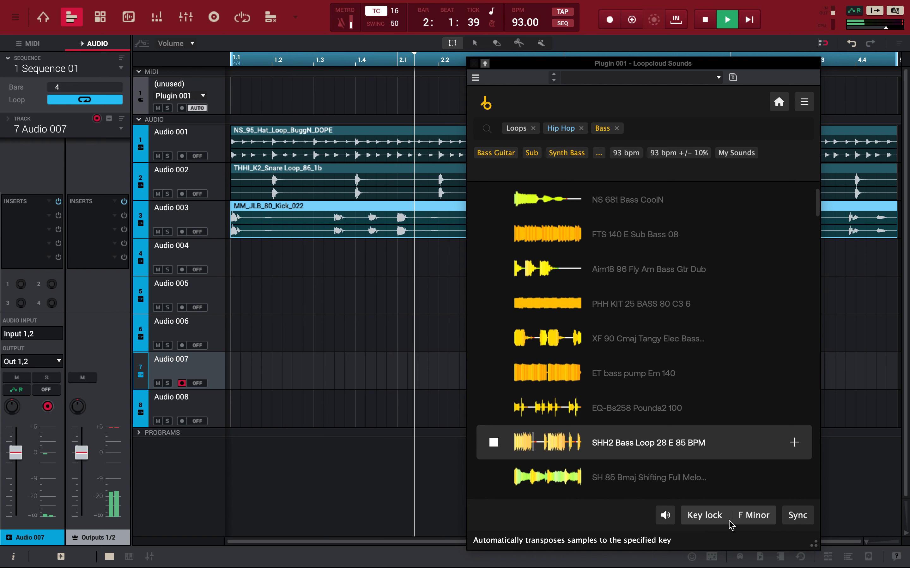
click(623, 477)
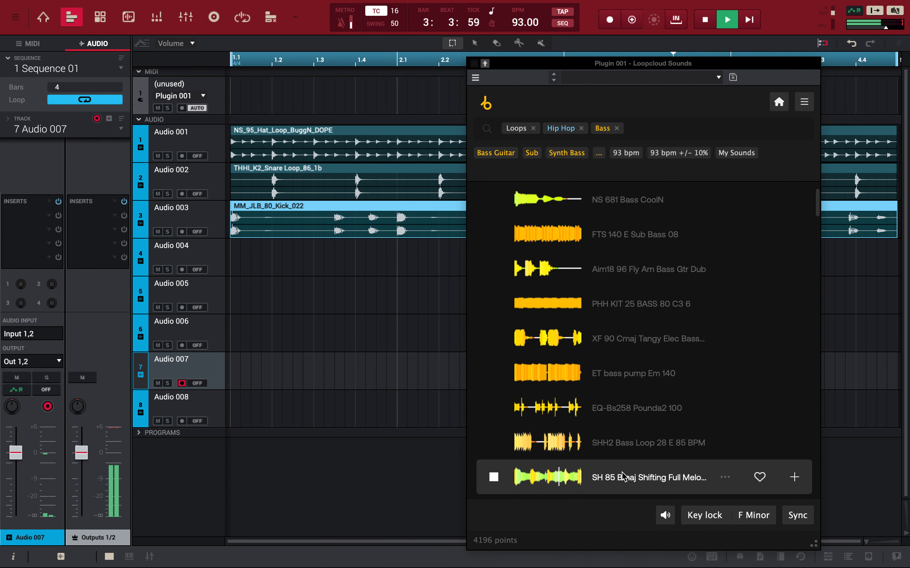
Step: Audition HL JCB MID BASS LOOP 85, CHE 126 F#maj Archduke and BB2 100 A Walkout against the drums
scroll(622, 476, down, 3)
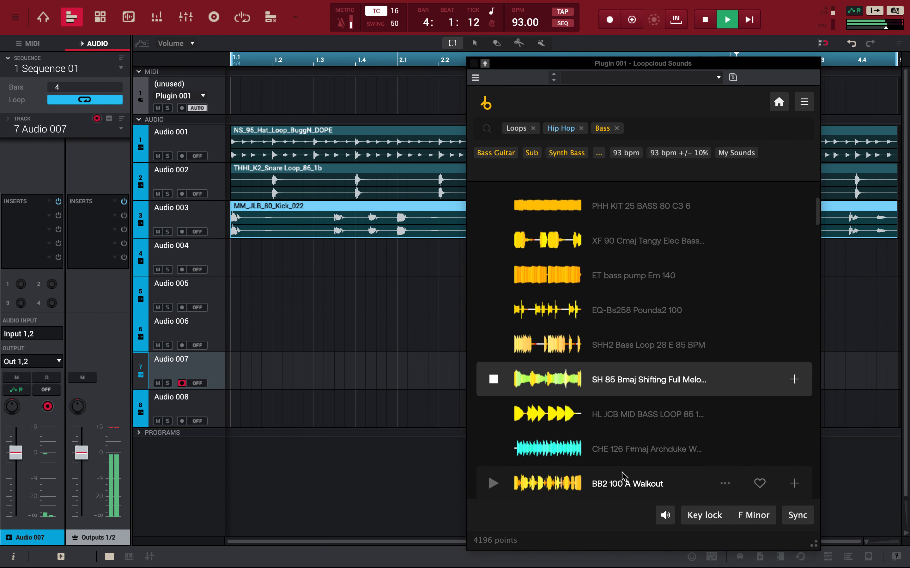
click(615, 412)
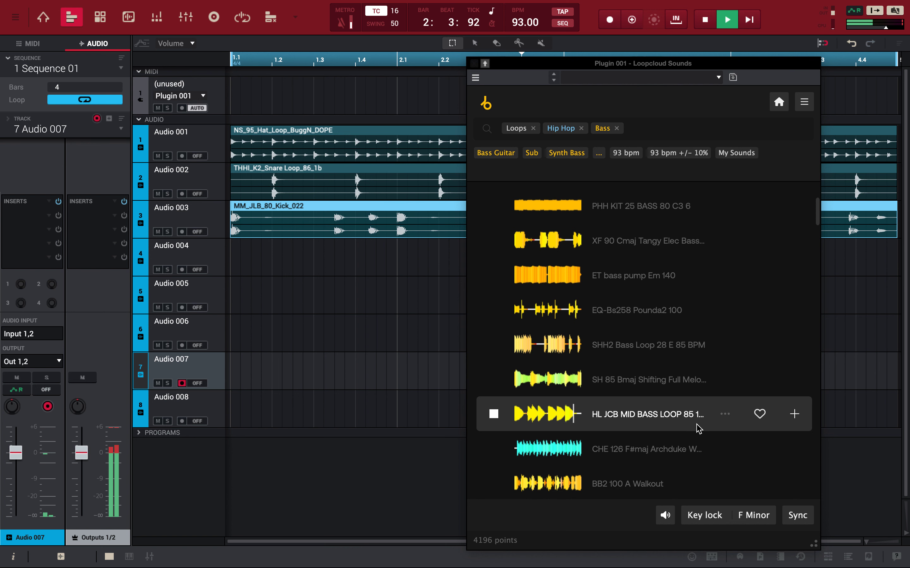
click(642, 456)
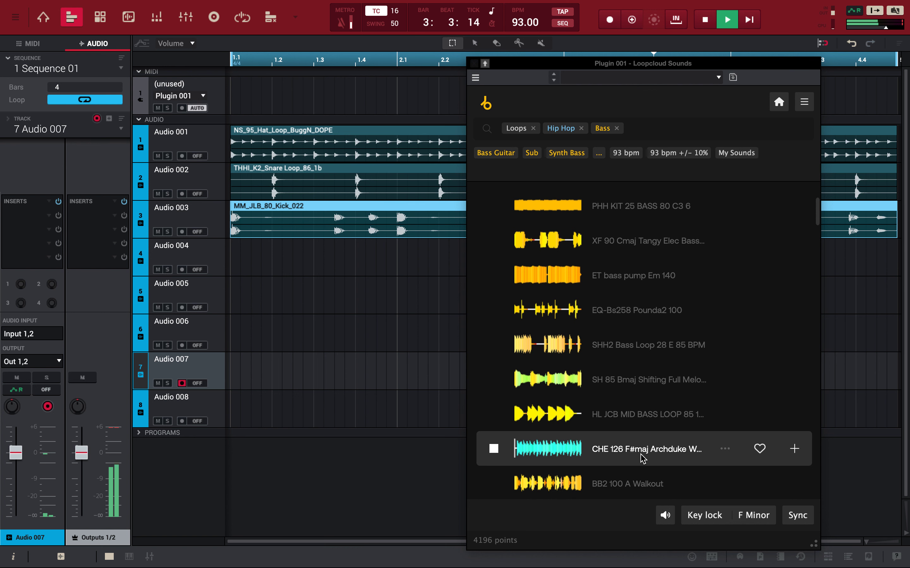
scroll(642, 457, down, 1)
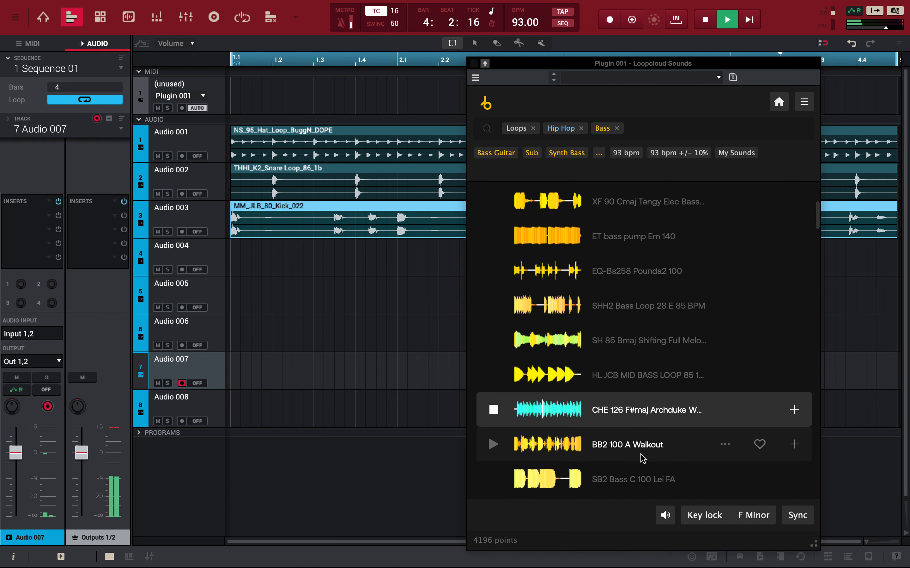
click(642, 456)
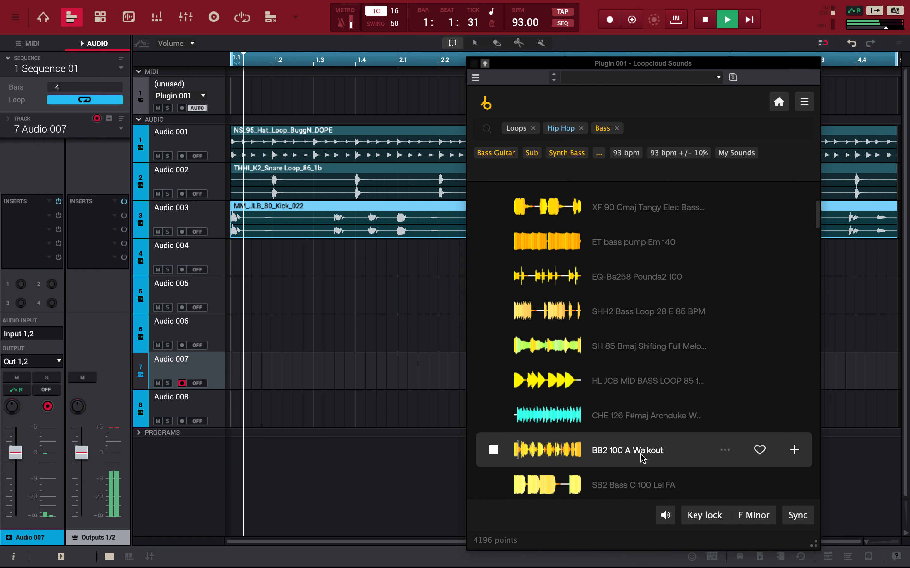
scroll(642, 457, down, 1)
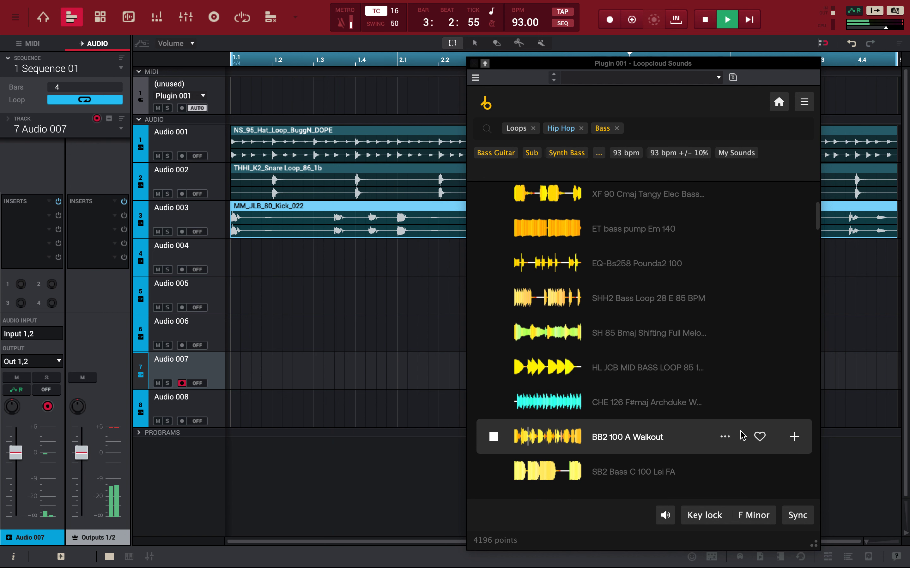
Step: Favourite and download the BB2 100 A Walkout bass loop, placing it on track Audio 004 at the start of bar 1
click(759, 436)
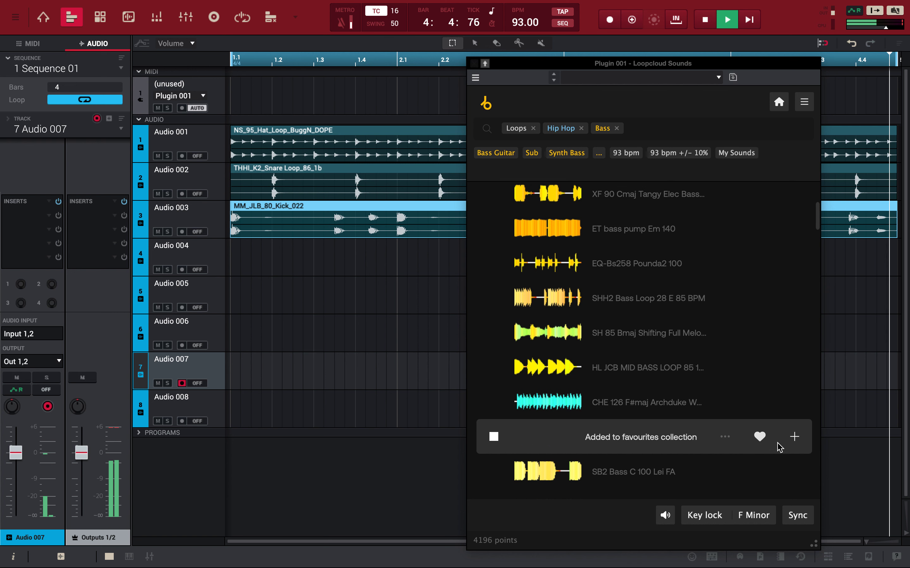
click(794, 440)
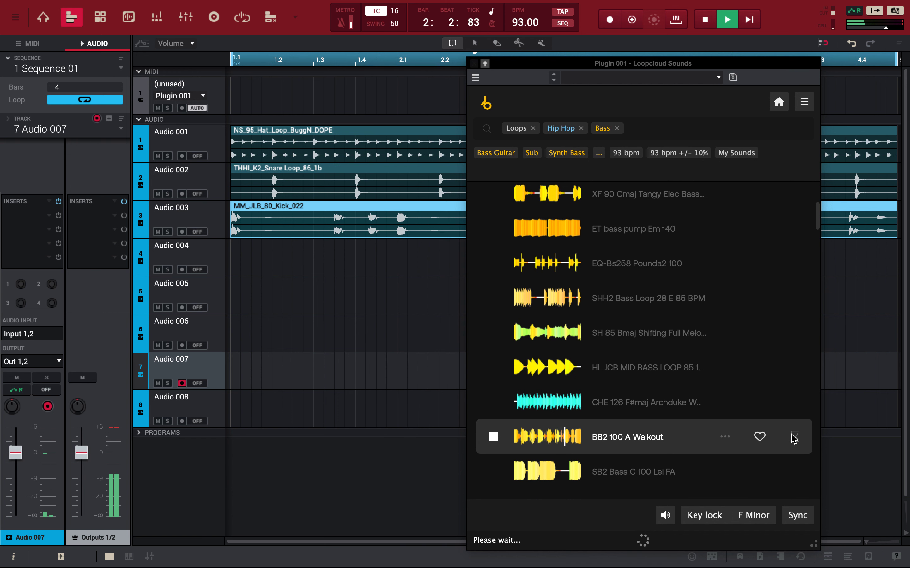
drag(794, 440, 144, 241)
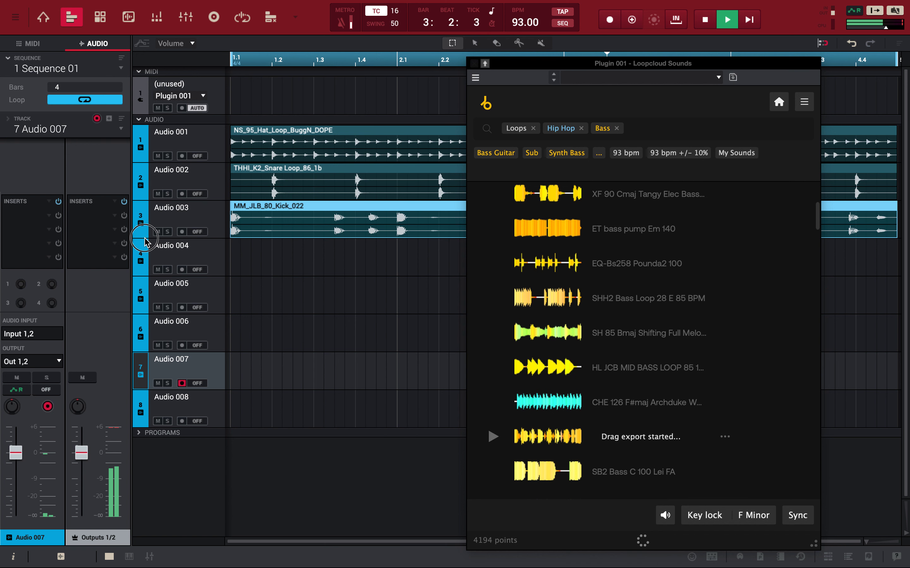
drag(247, 280, 227, 272)
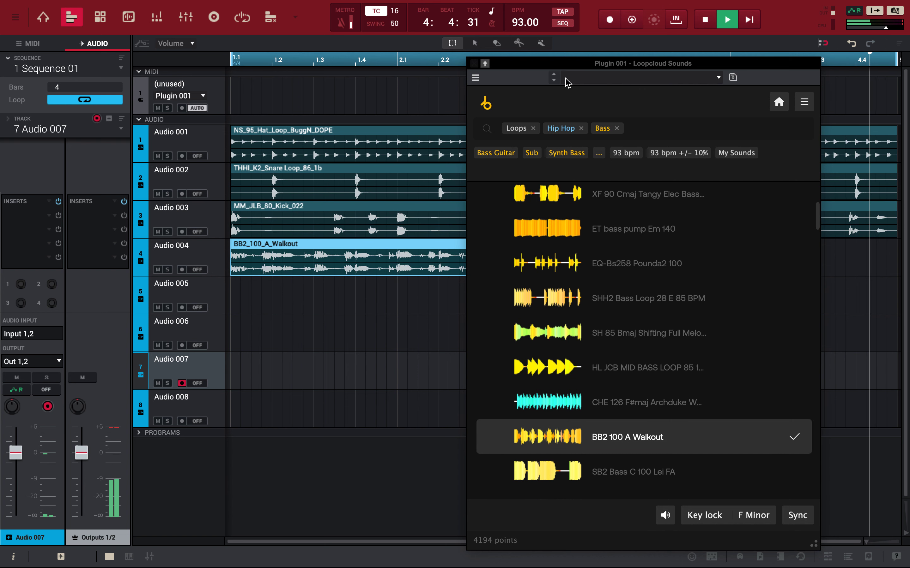
Step: Uncover the arrangement, stop playback and duplicate the BB2_100_A_Walkout clip on Audio 004 to fill bars 3 and 4
drag(563, 68, 561, 338)
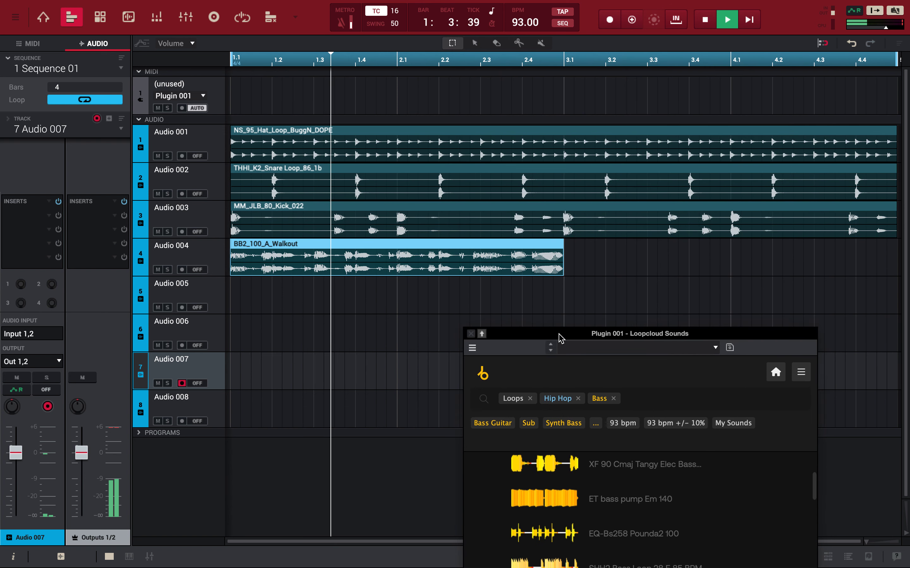
key(space)
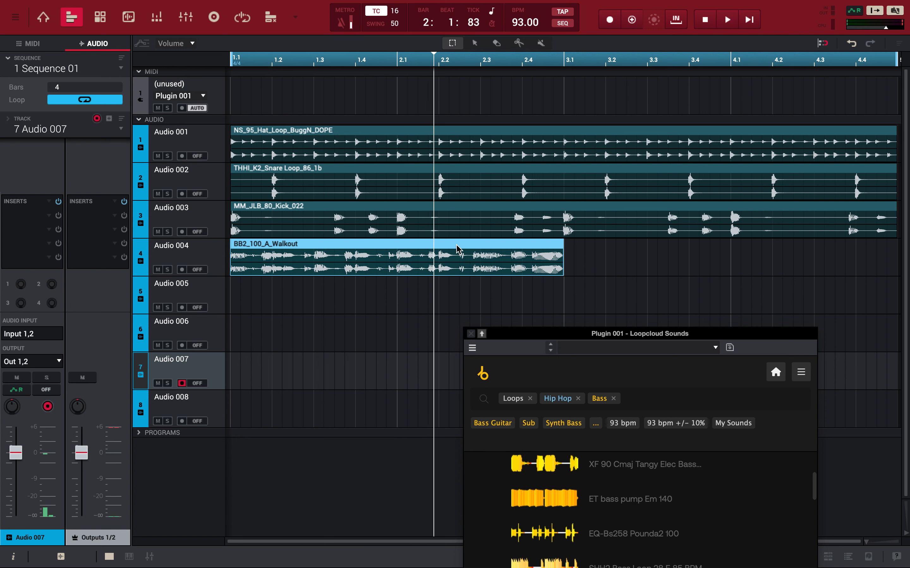
click(511, 245)
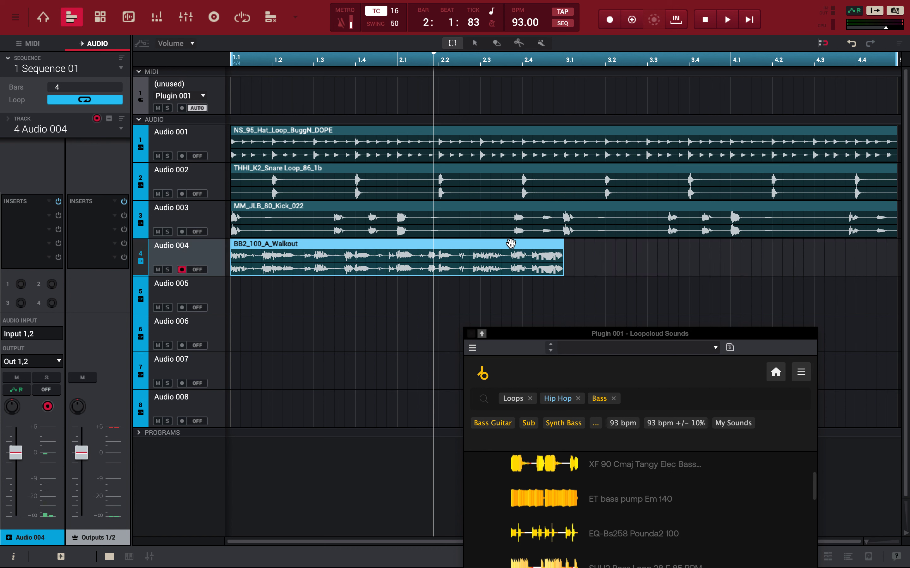
click(511, 244)
key(ctrl+d)
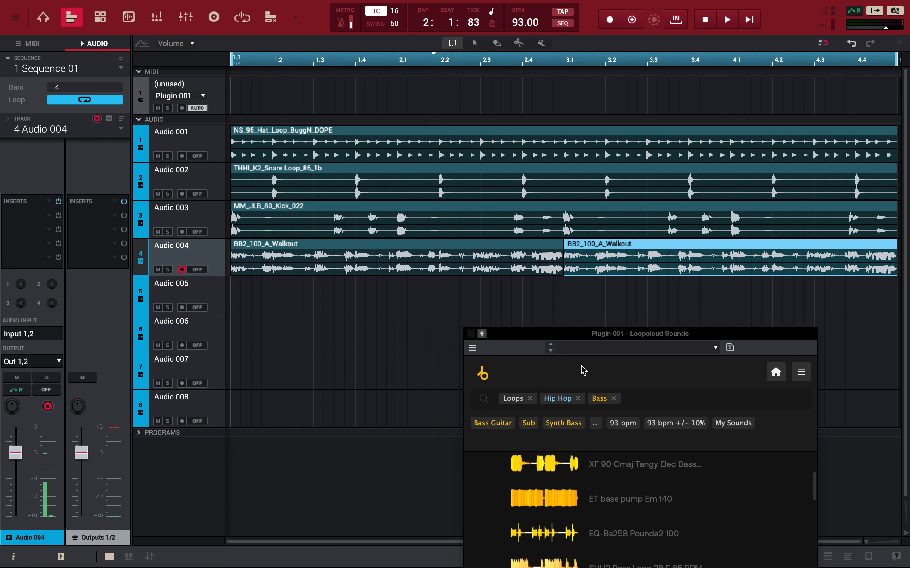
Step: Bring the Loopcloud Sounds window fully into view and examine the key options available for Key lock
drag(582, 343, 598, 64)
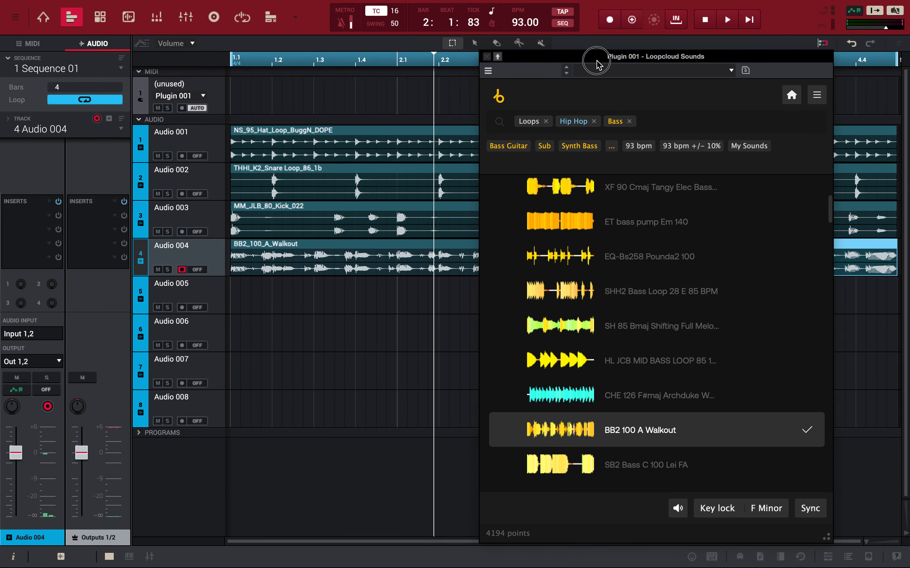
mouse_move(788, 2)
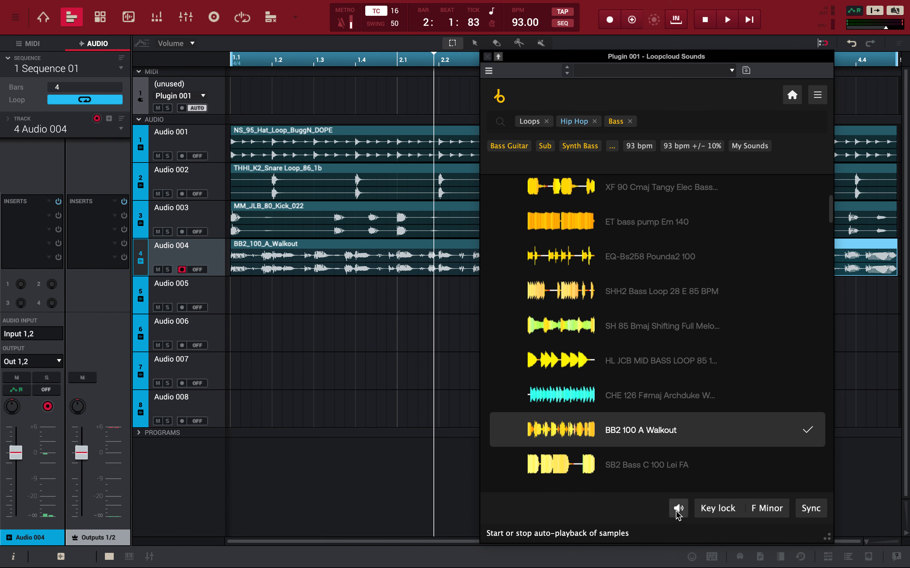
click(714, 516)
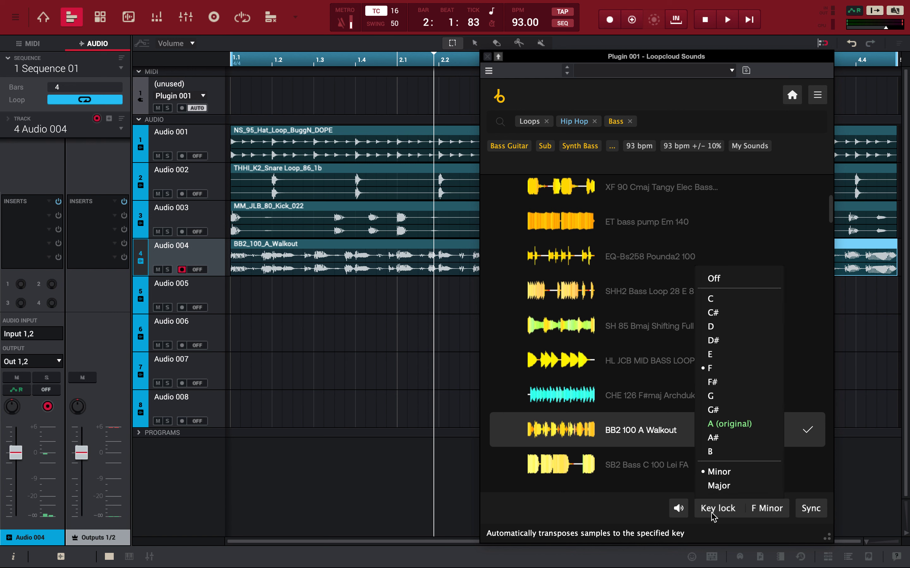
click(714, 516)
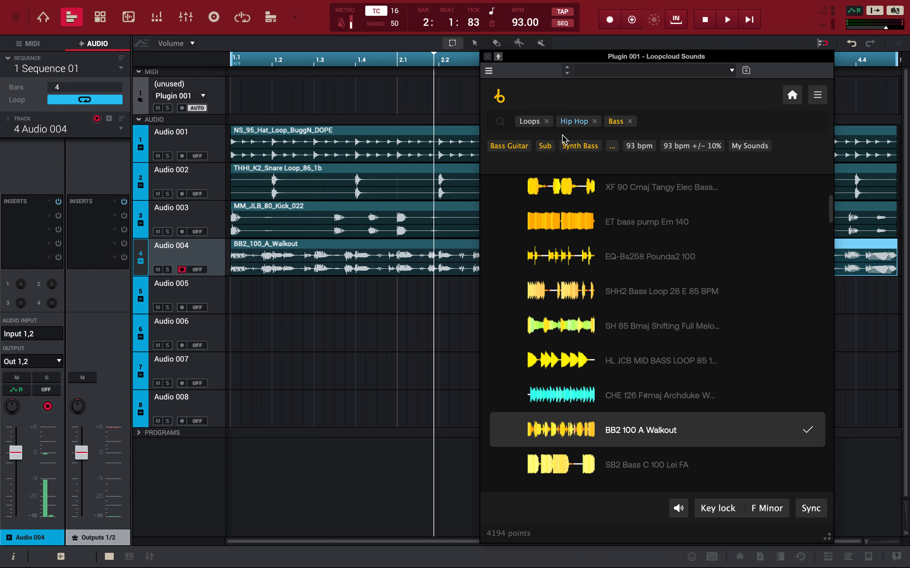
Step: Clear the Bass, Hip Hop and Loops filters from the Loopcloud Sounds search
click(630, 120)
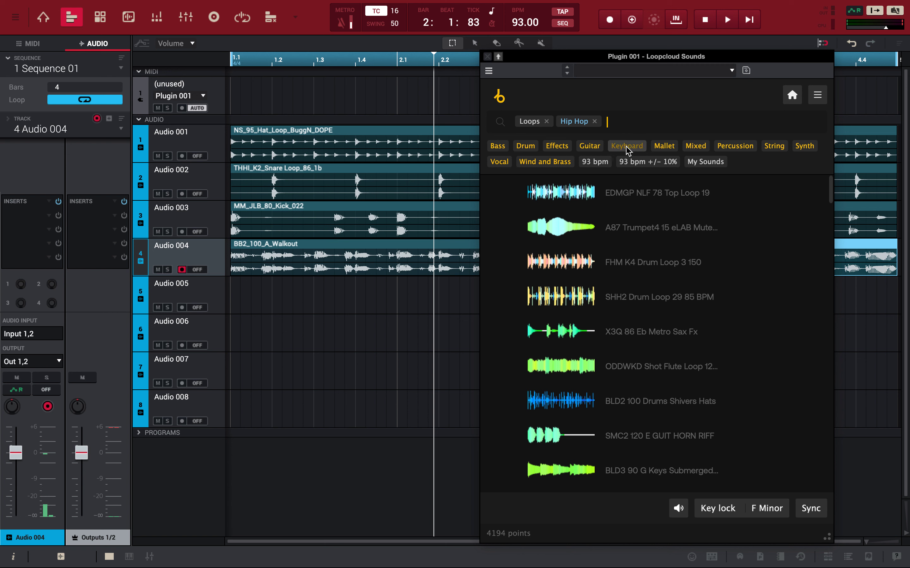
click(684, 197)
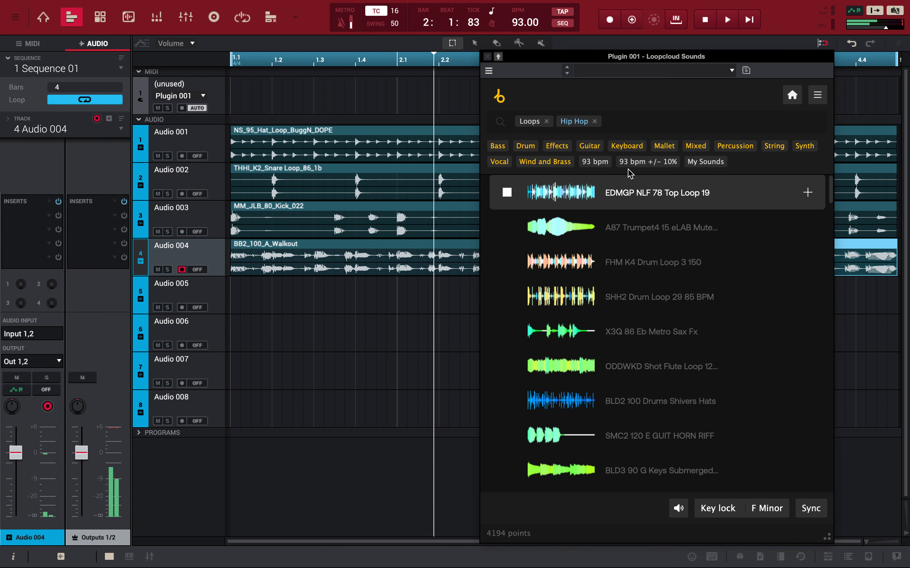
click(594, 122)
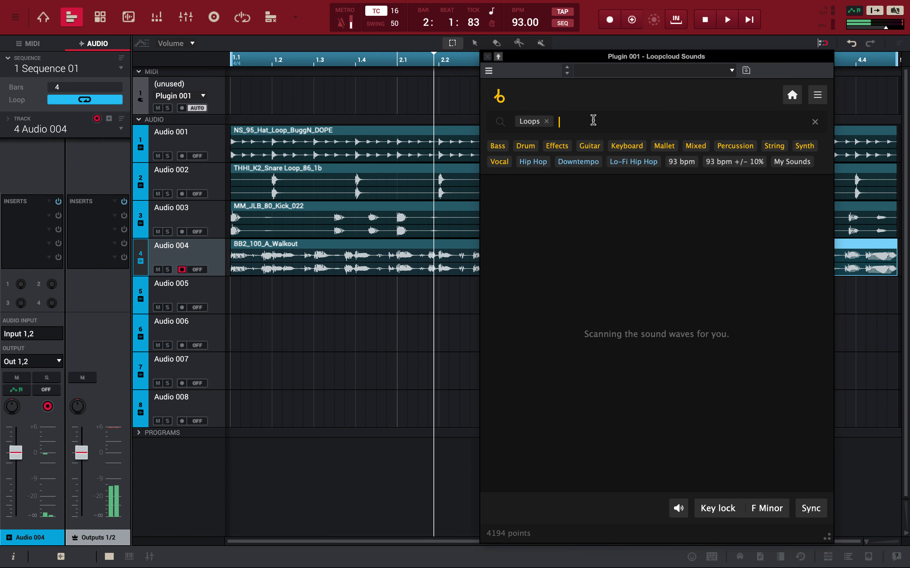
click(546, 121)
Step: Browse the Keyboard instruments and narrow the results to Loops, Rhodes and Hip Hop
scroll(561, 252, down, 3)
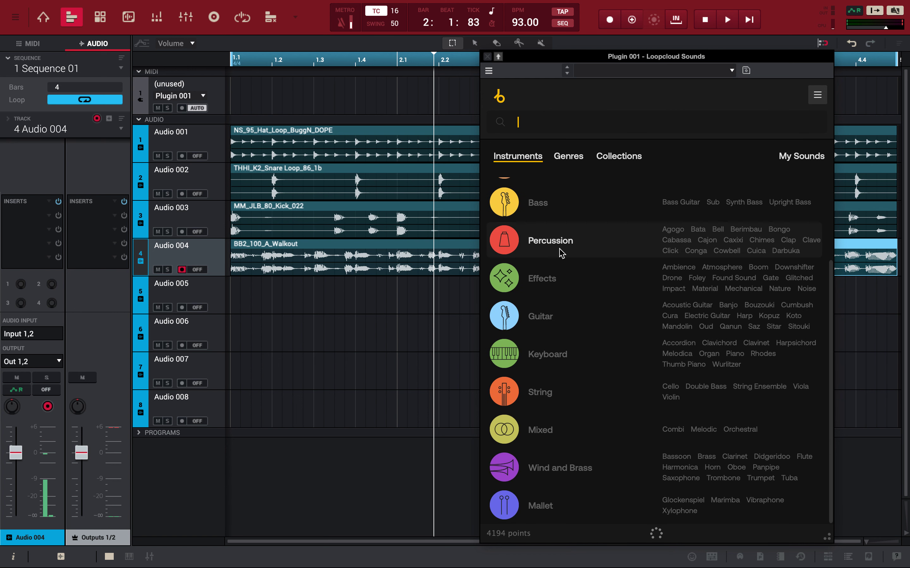
click(534, 365)
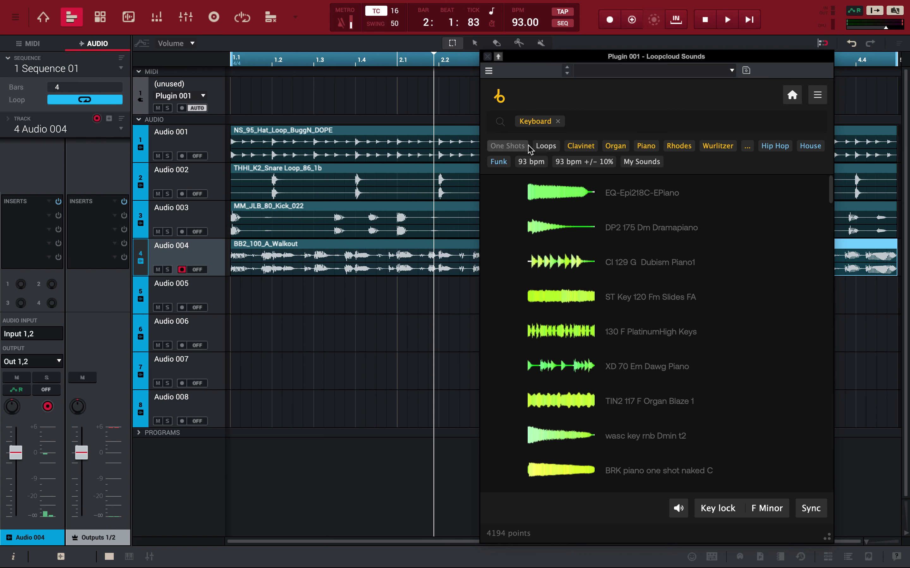
click(545, 146)
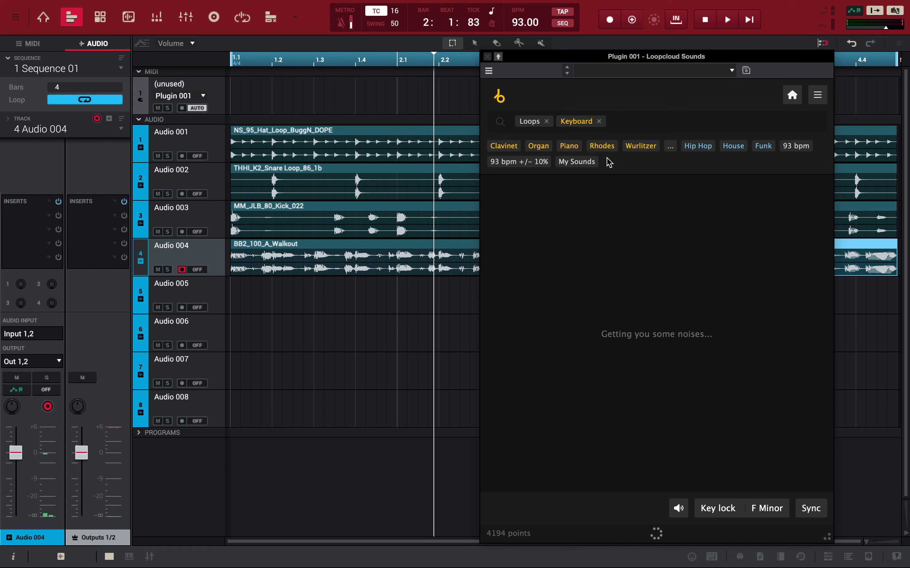
click(594, 148)
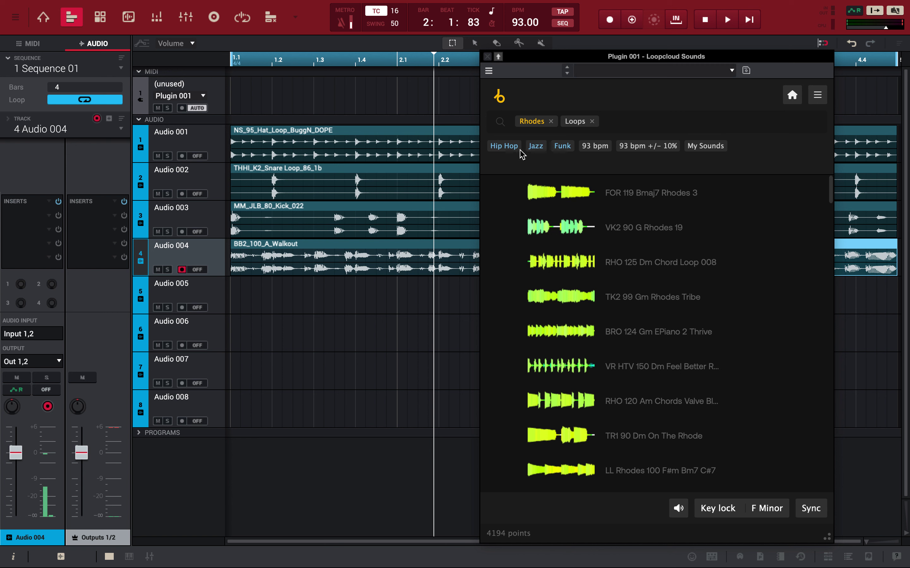
click(503, 150)
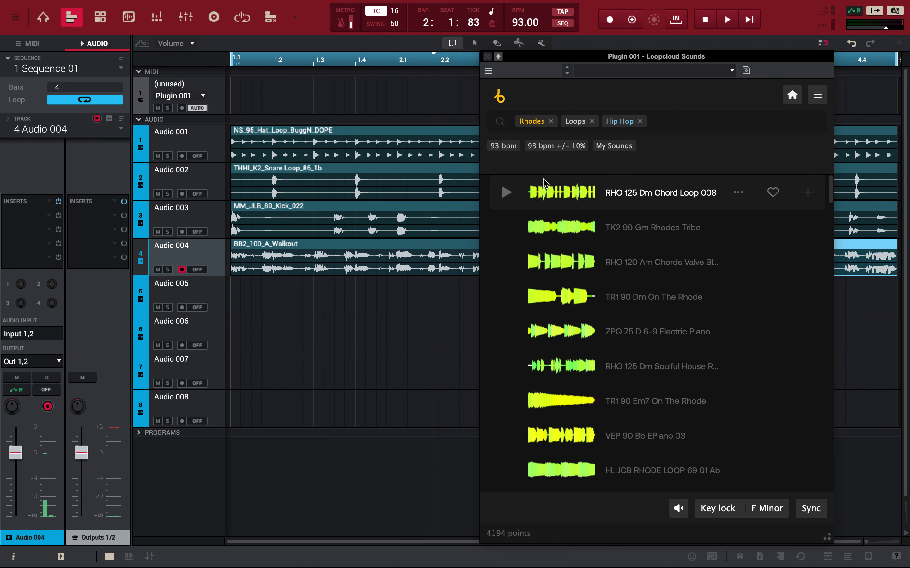
Step: Play the sequence, audition RHO 125 Dm Chord Loop 008 and TK2 99 Gm Rhodes Tribe, and lower the Plugin 001 track volume
click(338, 100)
key(space)
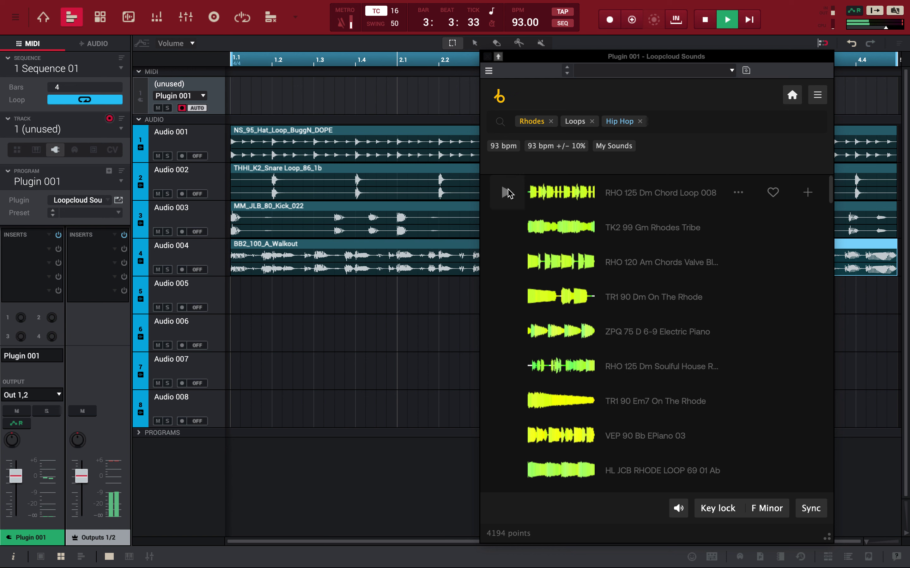
click(542, 192)
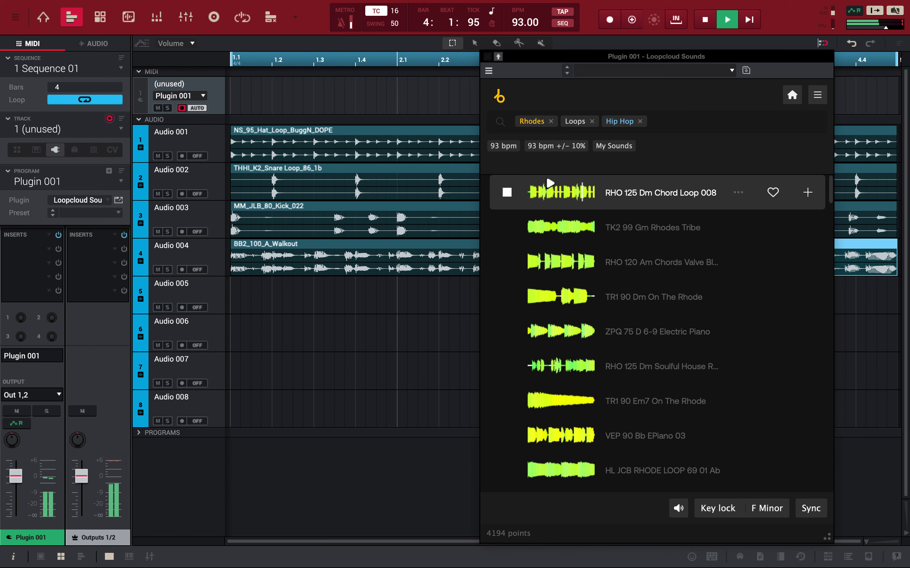
key(Down)
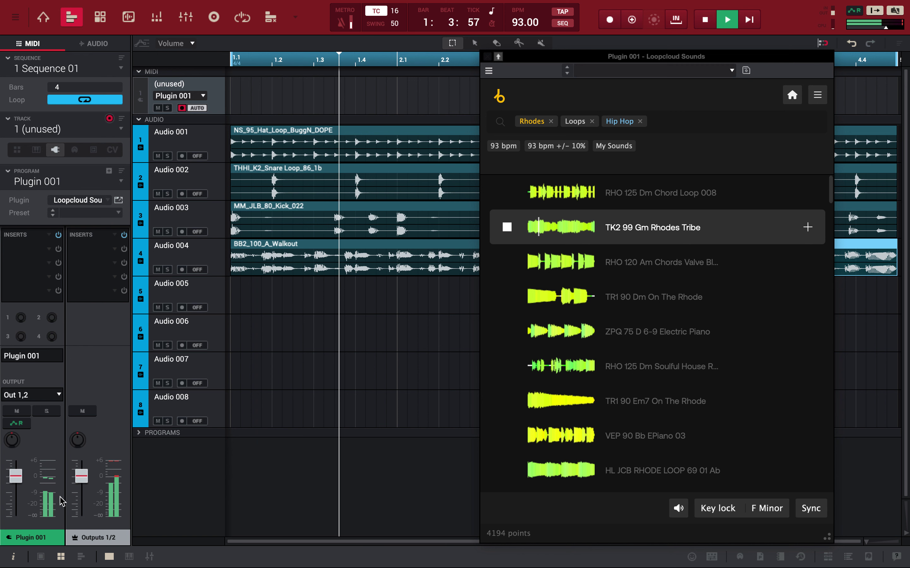
mouse_move(16, 476)
mouse_down()
mouse_move(17, 503)
mouse_move(18, 487)
mouse_move(18, 494)
mouse_up()
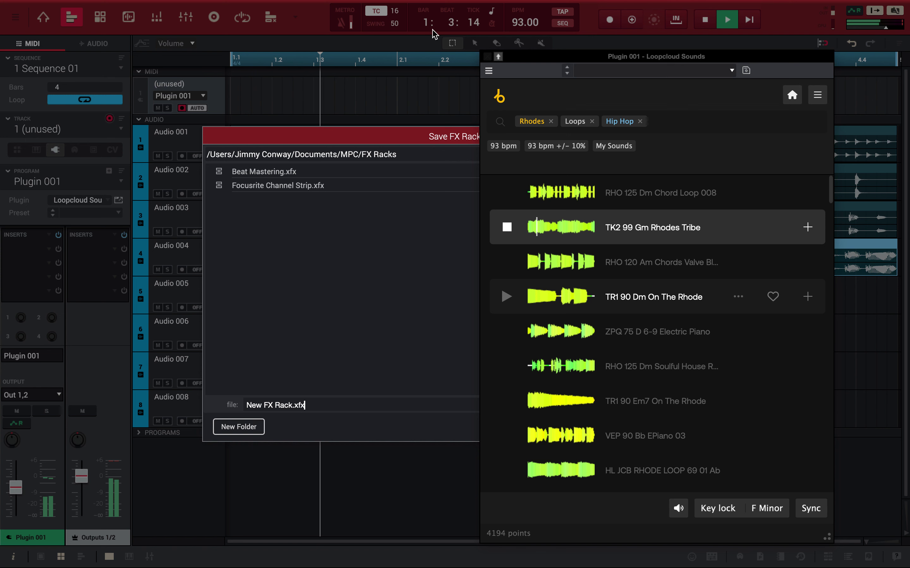
Step: Cancel saving the FX rack and reopen the Loopcloud Sounds window of the Plugin 001 track
click(489, 57)
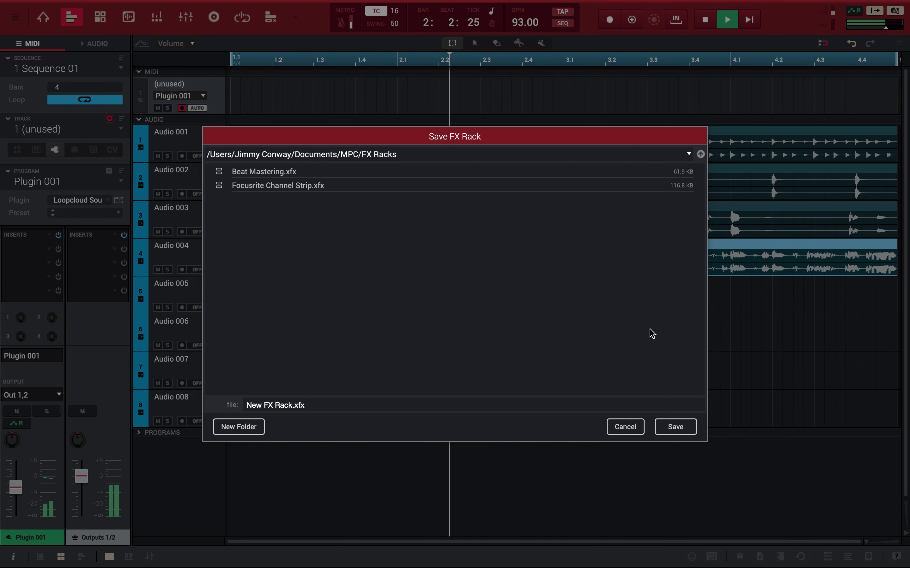
click(625, 427)
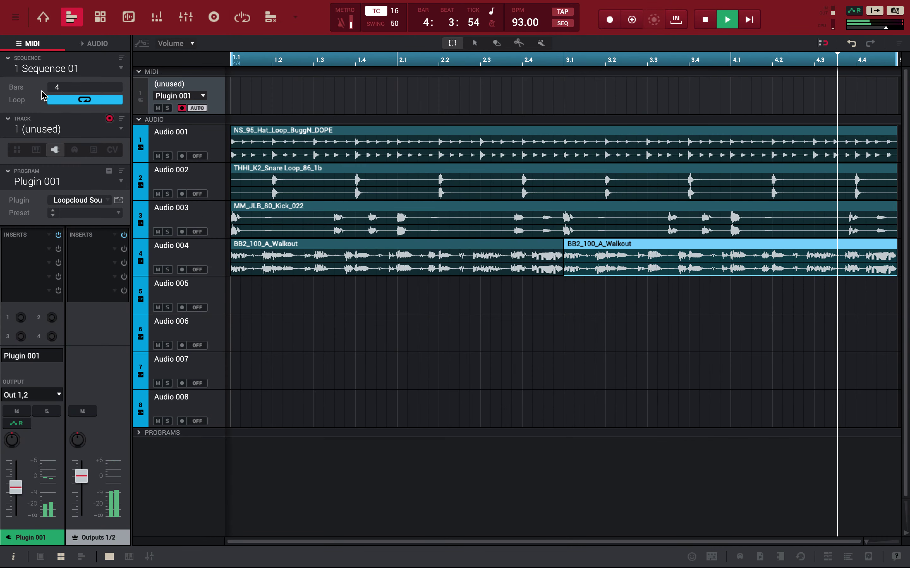
click(204, 88)
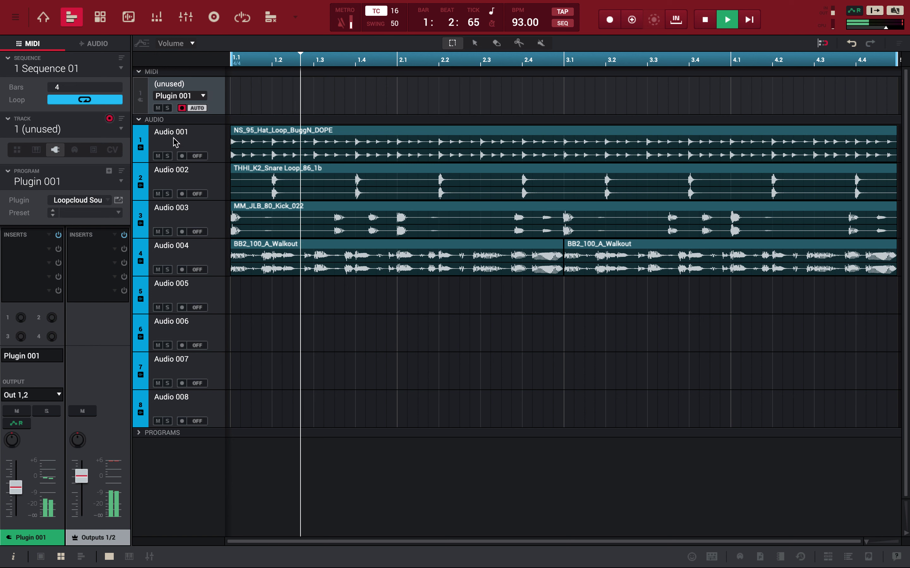
click(118, 200)
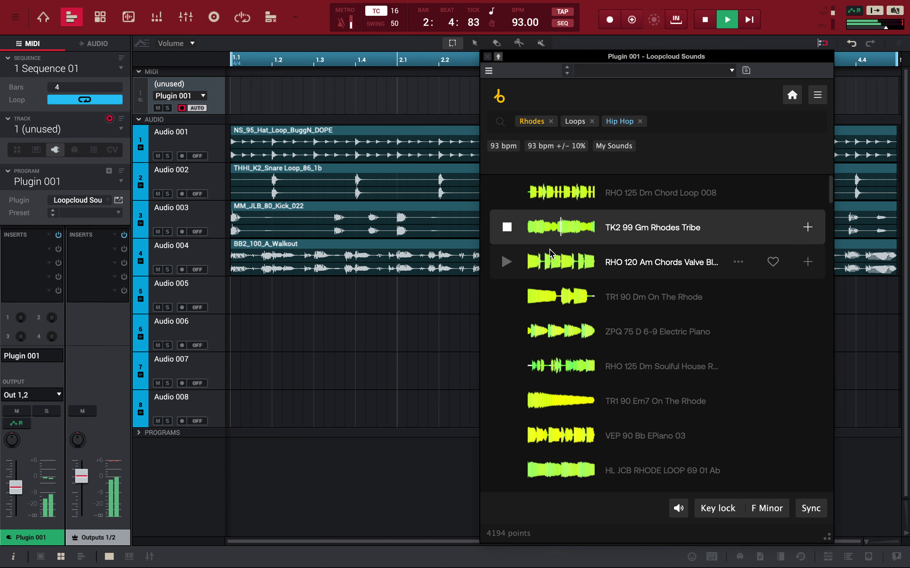
Step: Audition RHO 120 Am Chords Valve, TR1 90 Dm On The Rhode, ZPQ 75 D 6-9, RHO 125 Dm Soulful House and TR1 90 Em7 On The Rhode
click(536, 262)
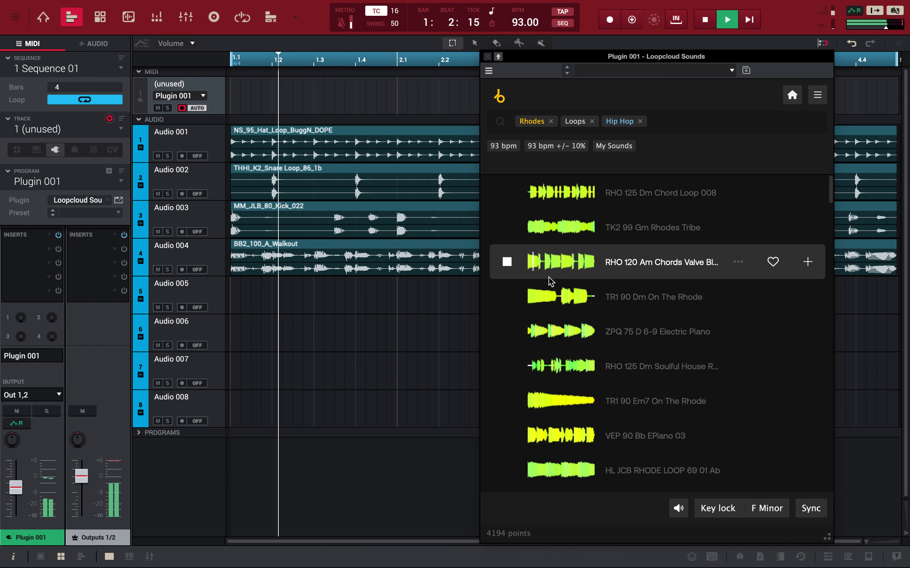
key(Down)
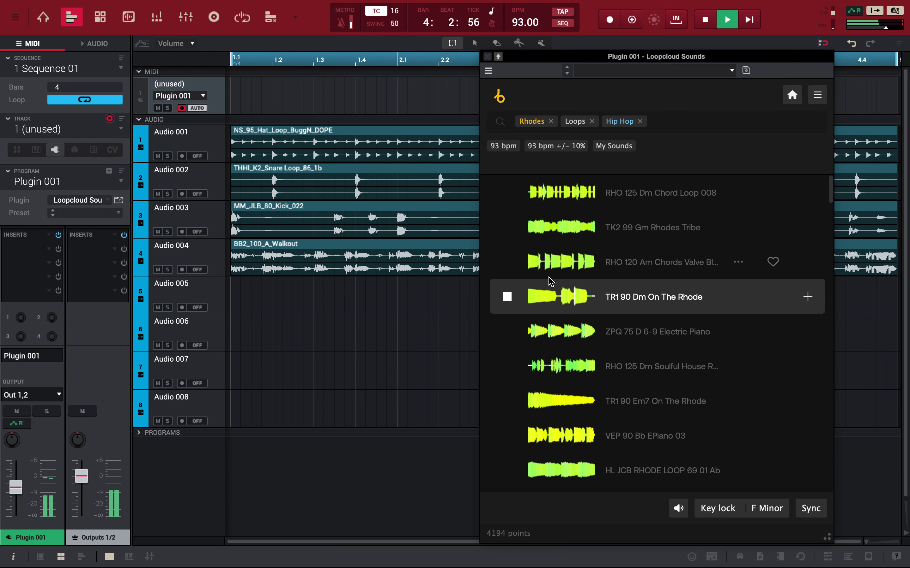
key(Down)
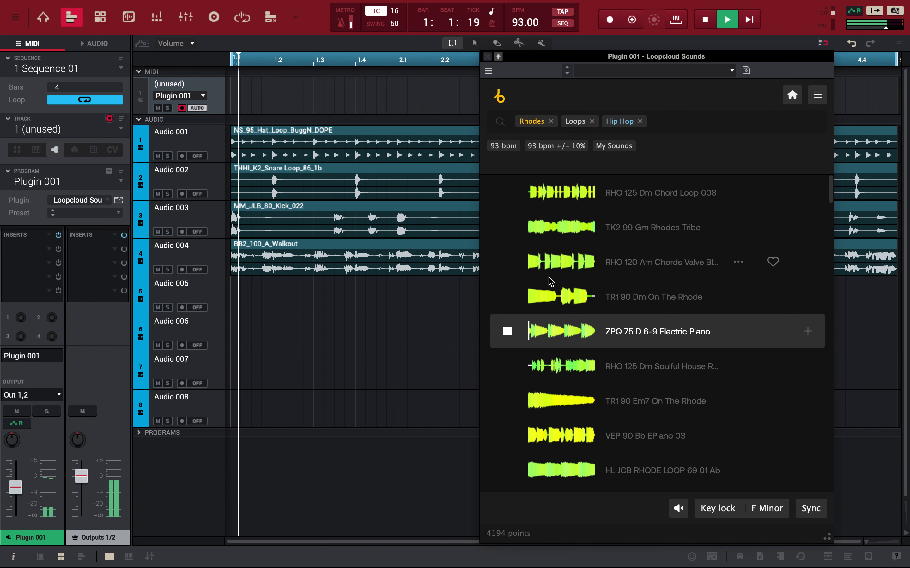
key(Down)
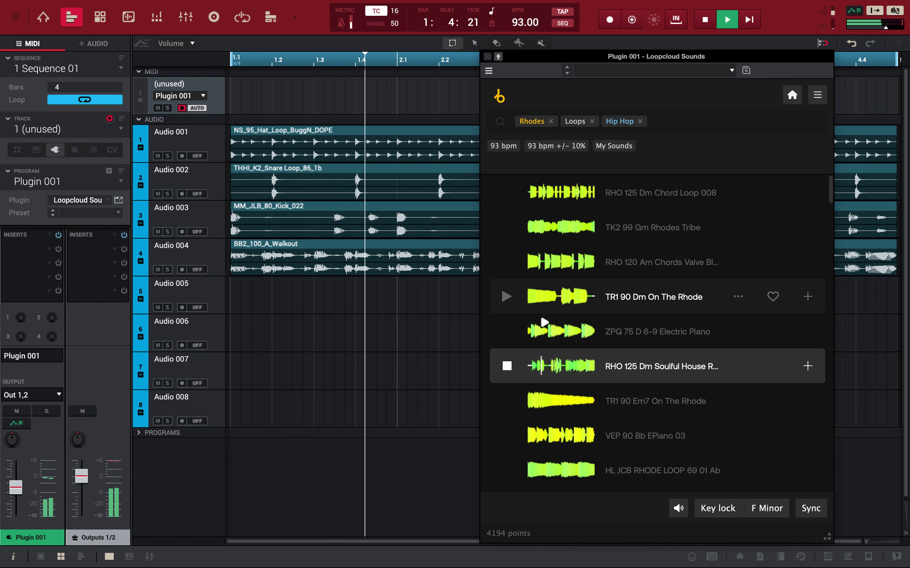
key(Down)
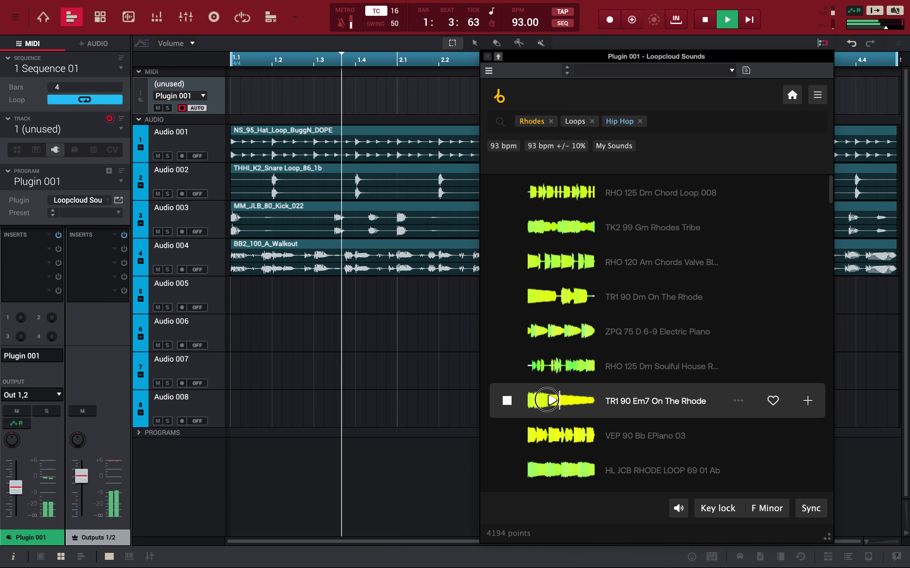
Step: Download the TR1 90 Em7 On The Rhode loop and place it on Audio 005, starting at bar 3
click(807, 401)
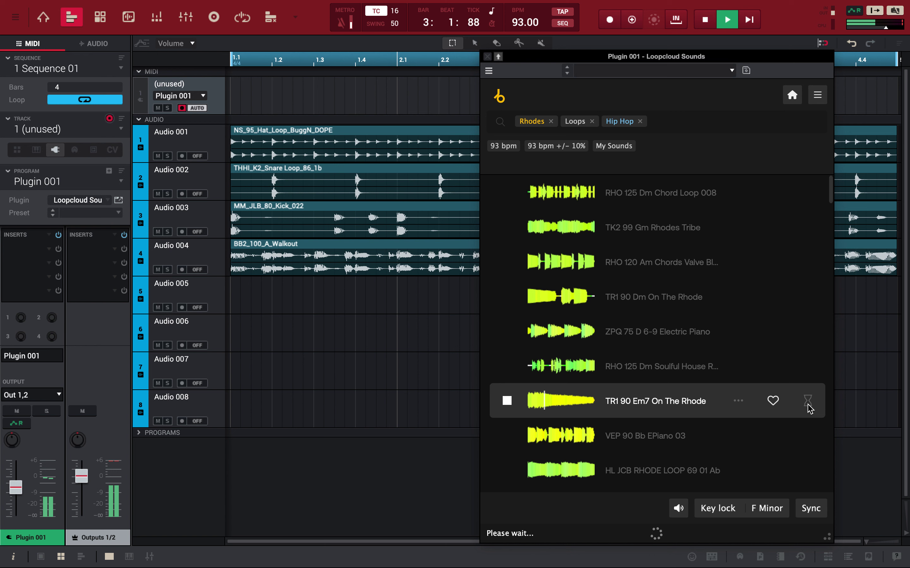
drag(634, 402, 233, 300)
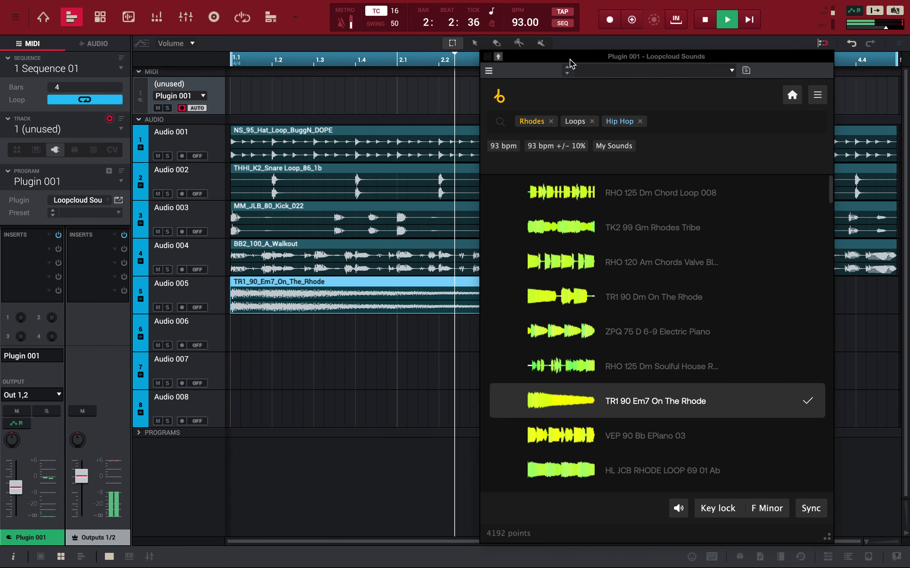
drag(570, 60, 596, 348)
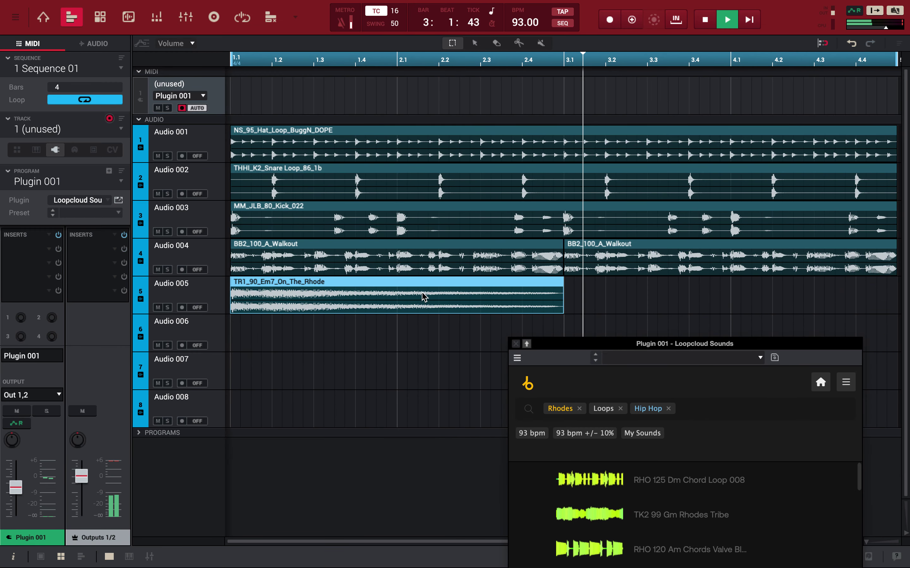
click(423, 282)
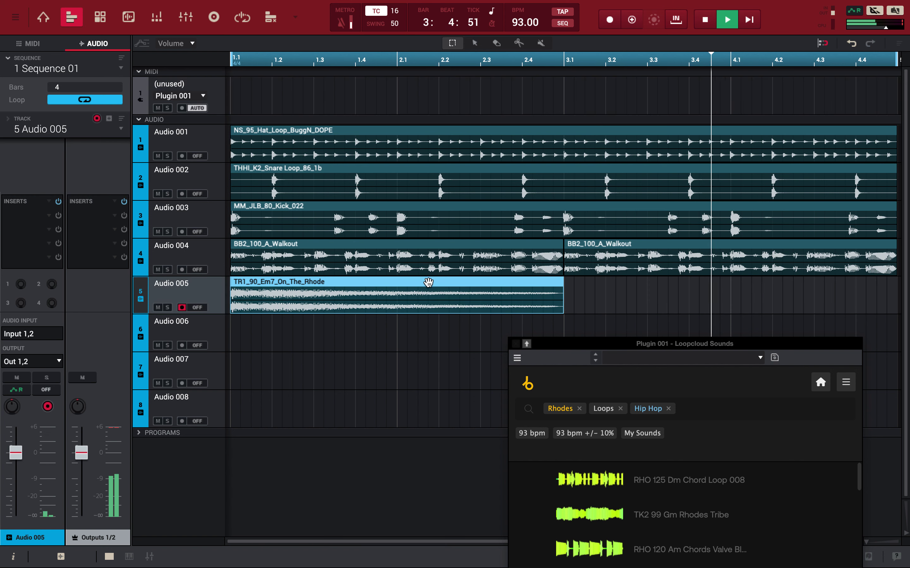
drag(428, 282, 749, 301)
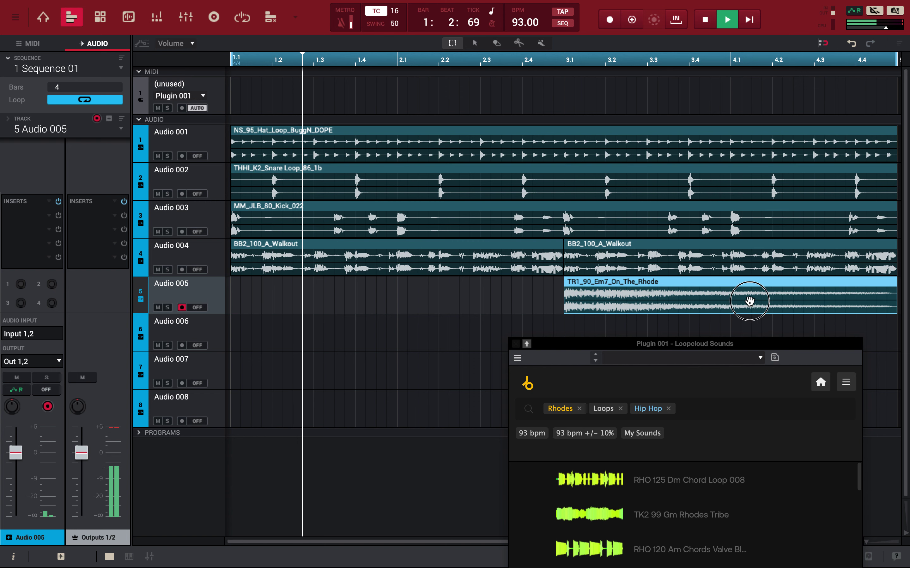
Step: Bring the loop browser back into view, stop playback and find sounds similar to TR1 90 Em7 On The Rhode
drag(663, 343, 511, 6)
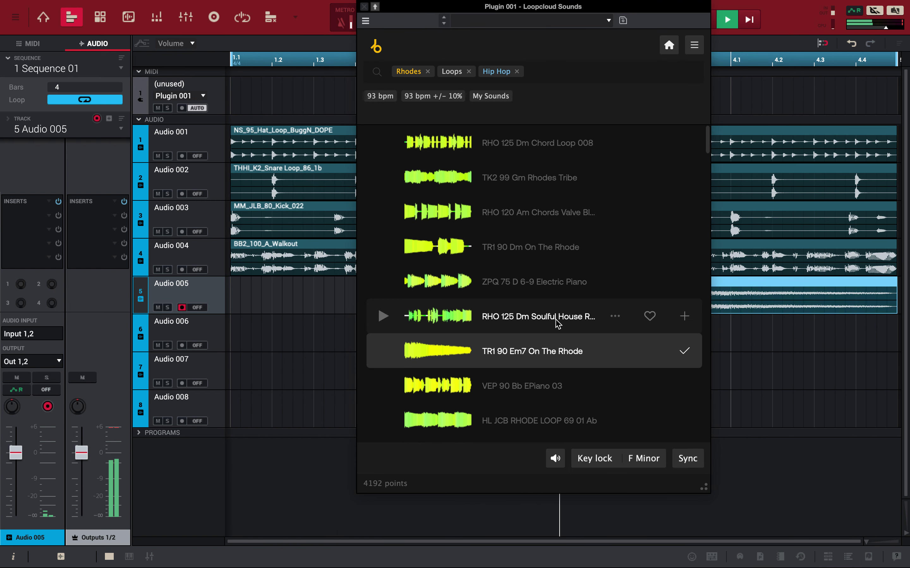
mouse_move(559, 363)
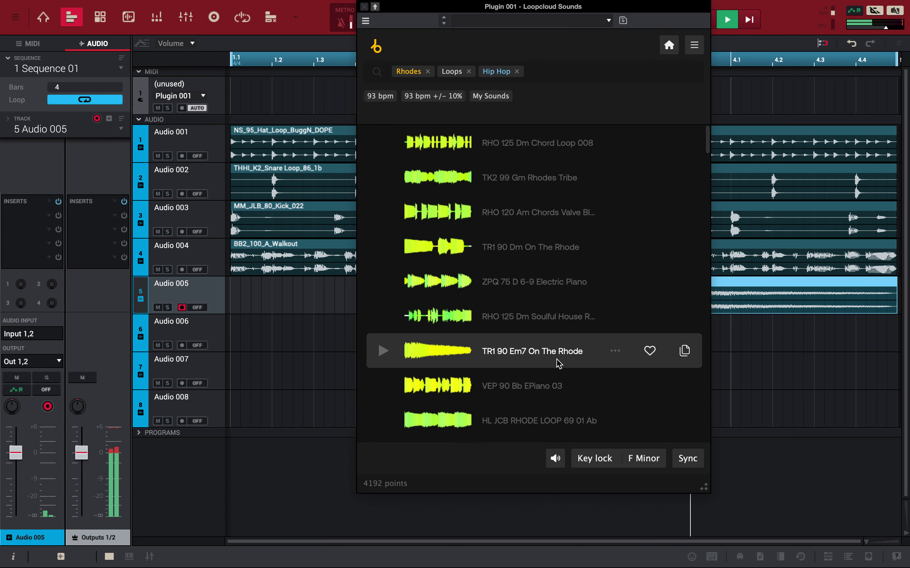
key(space)
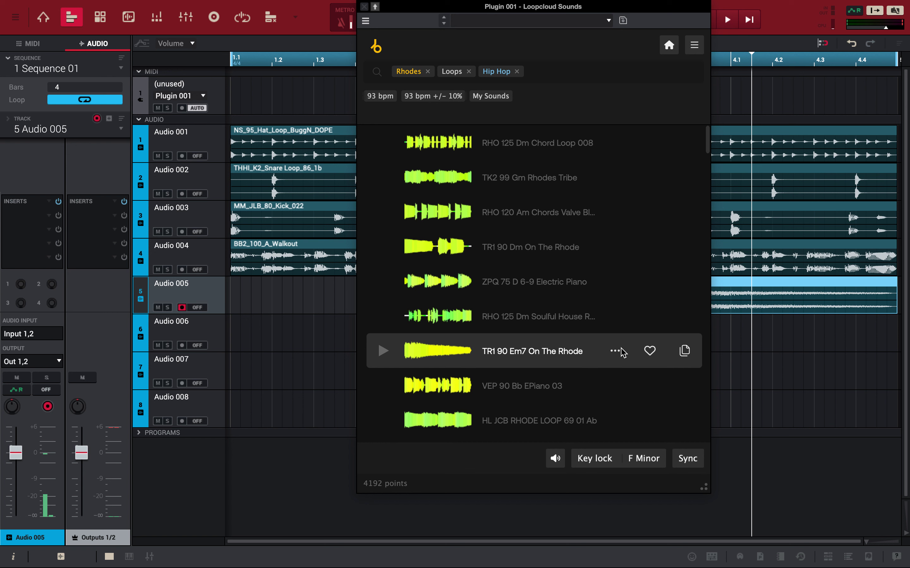
click(614, 353)
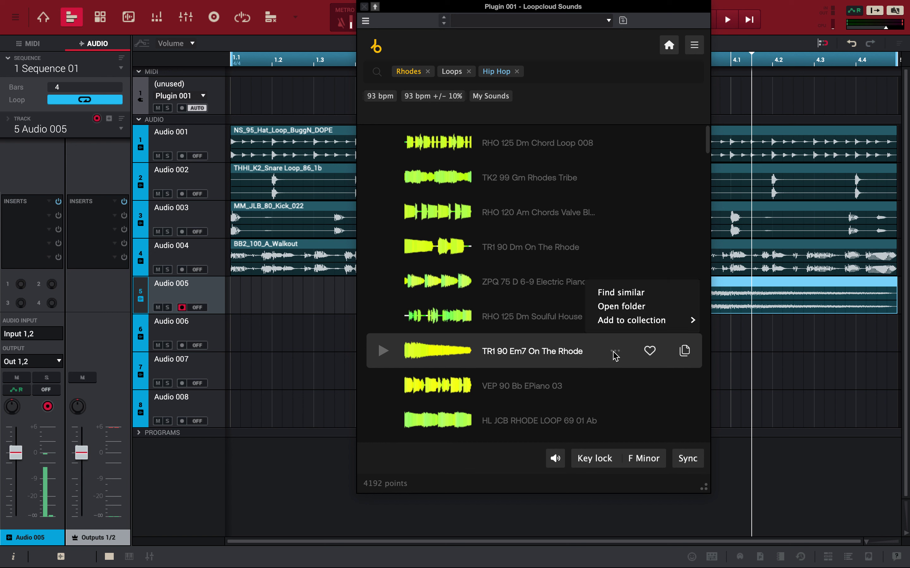
click(621, 298)
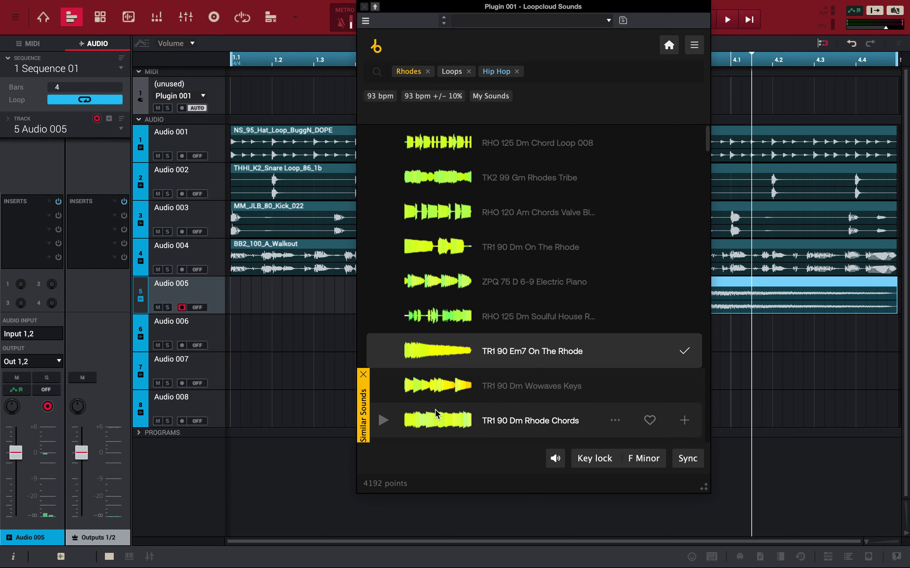
Step: Browse the similar sounds and audition the first RVSM 80 G Pretend Rhodes loop, with the sequence's clips uncovered
scroll(435, 413, down, 7)
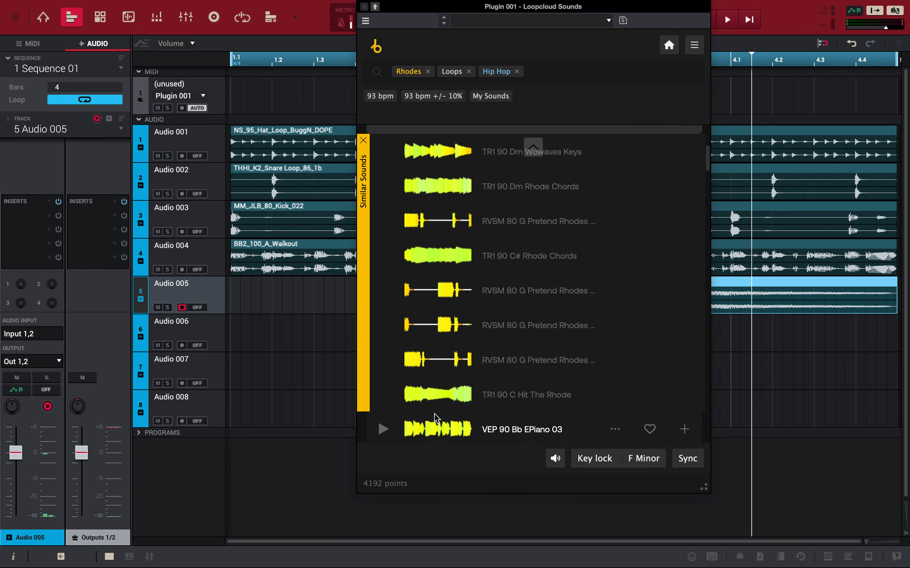
scroll(435, 417, up, 3)
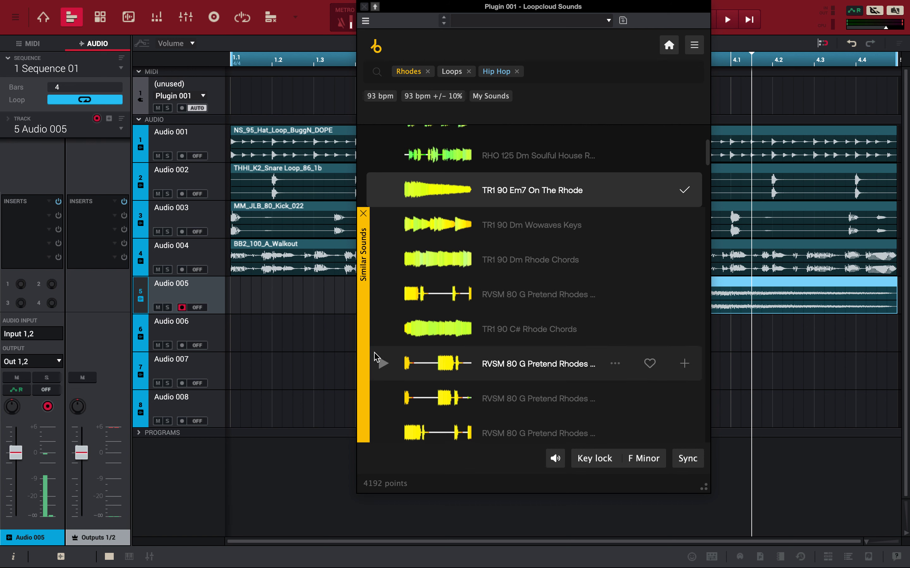
scroll(376, 362, down, 3)
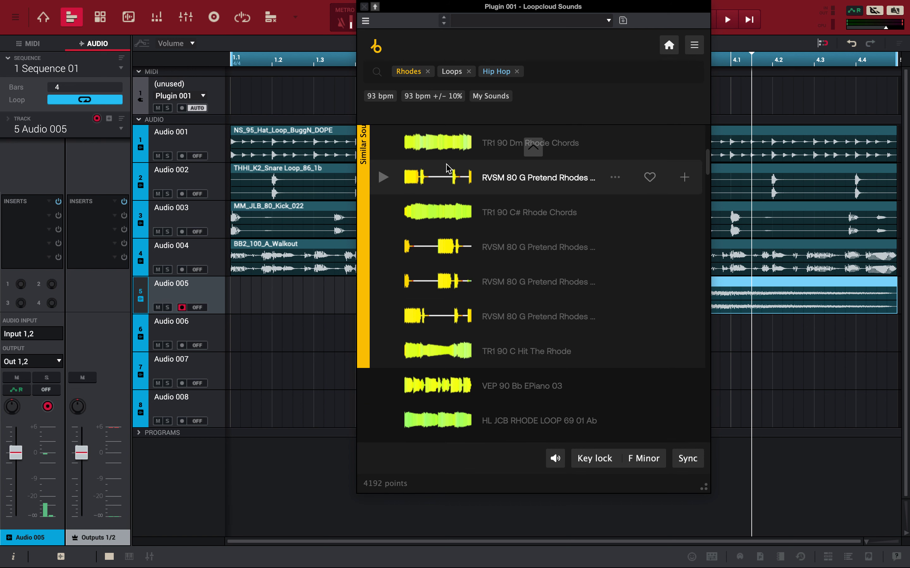
scroll(447, 169, up, 2)
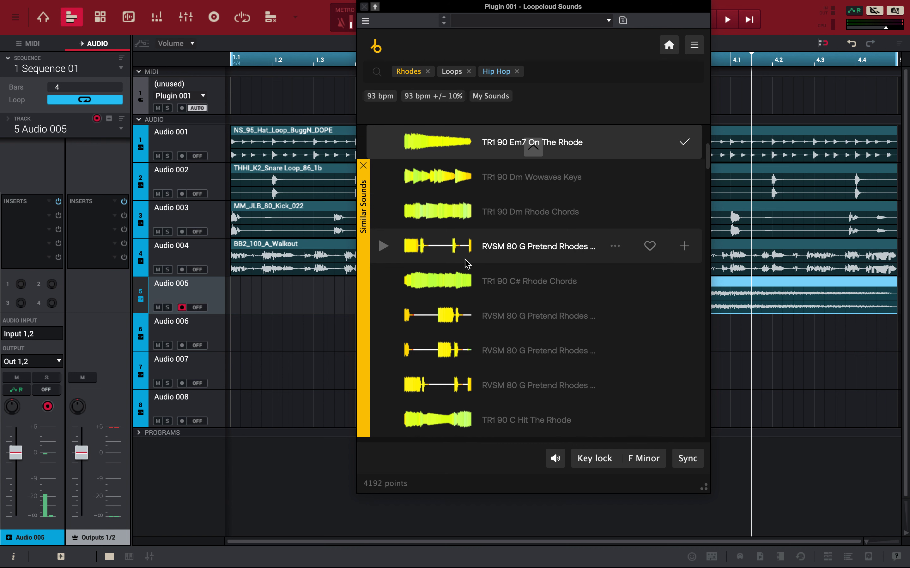
click(458, 247)
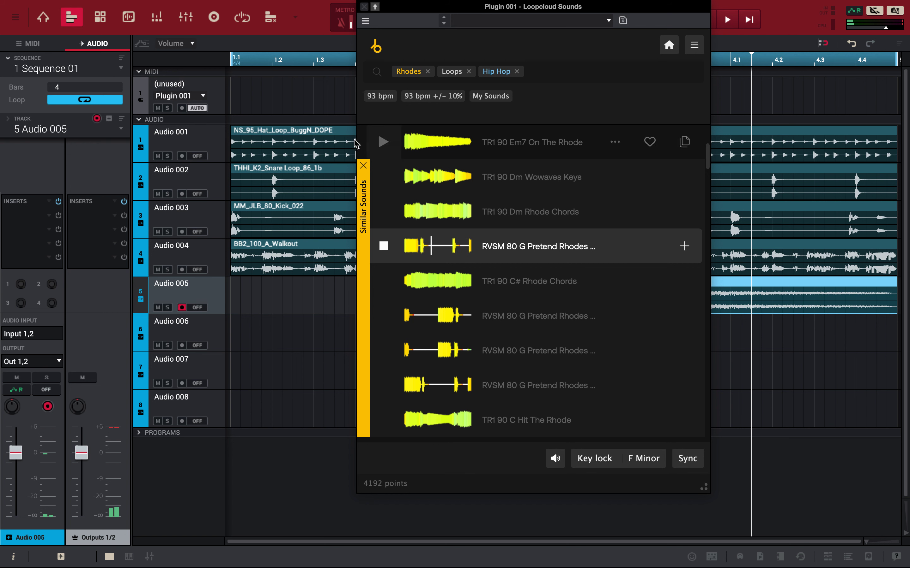
drag(394, 10, 545, 37)
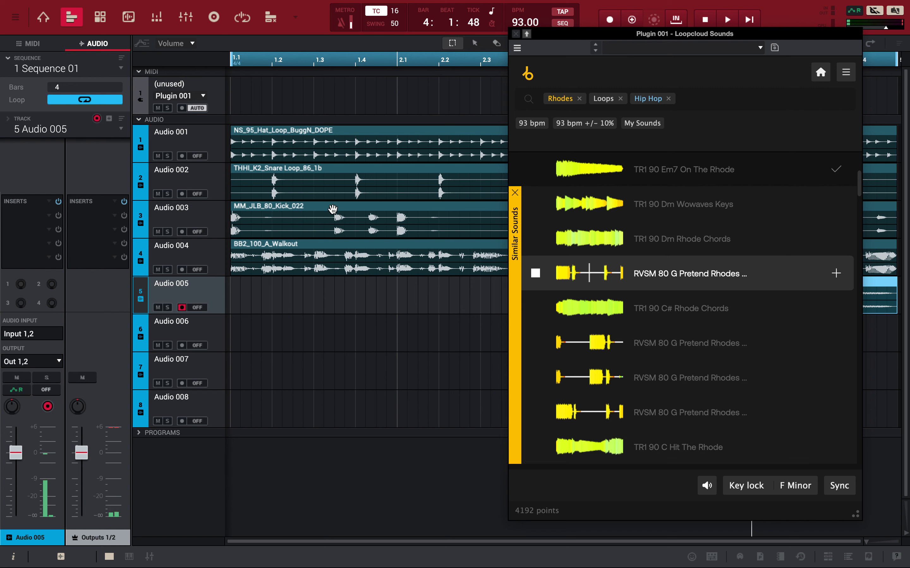
key(space)
key(space)
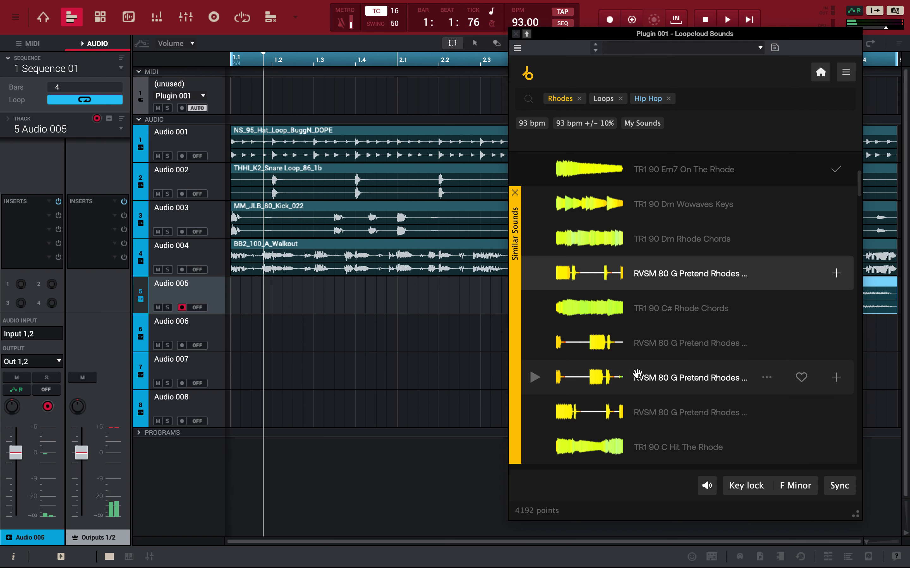
click(535, 274)
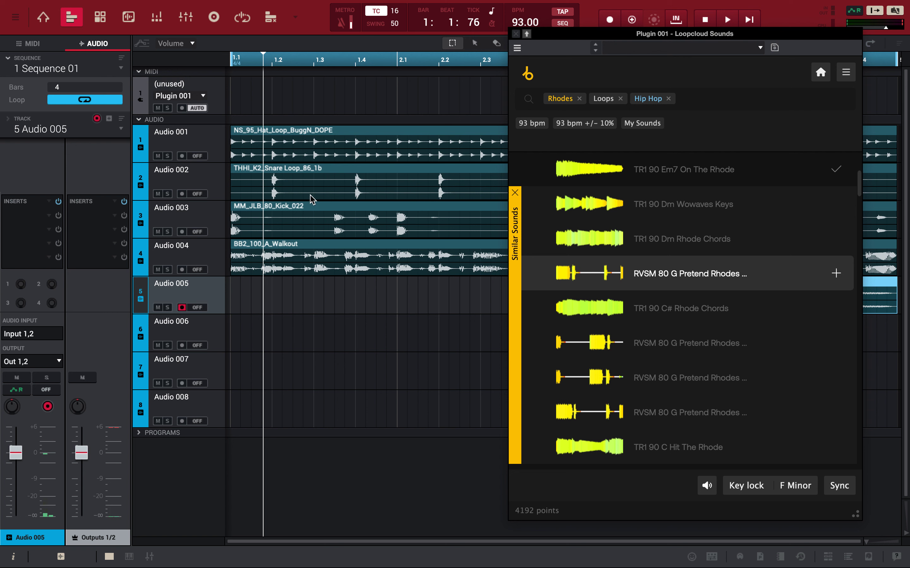
Step: Delete both BB2_100_A_Walkout clips from Audio 004, moving the loop browser out of the way
click(302, 245)
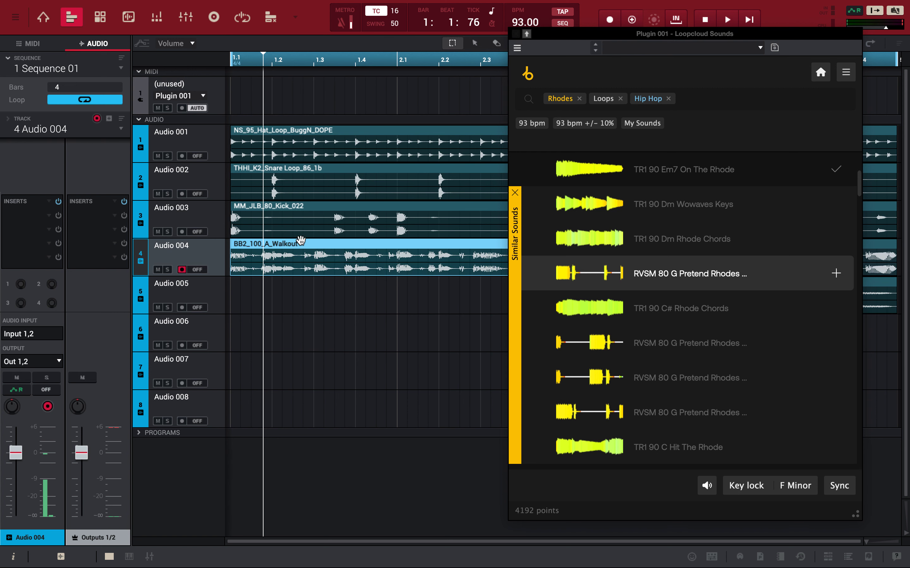
key(Delete)
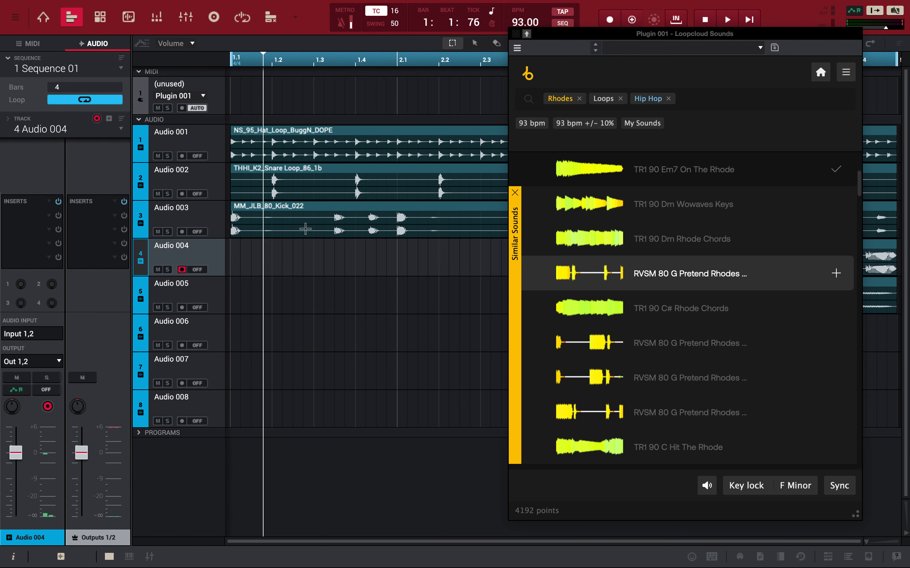
drag(647, 33, 480, 328)
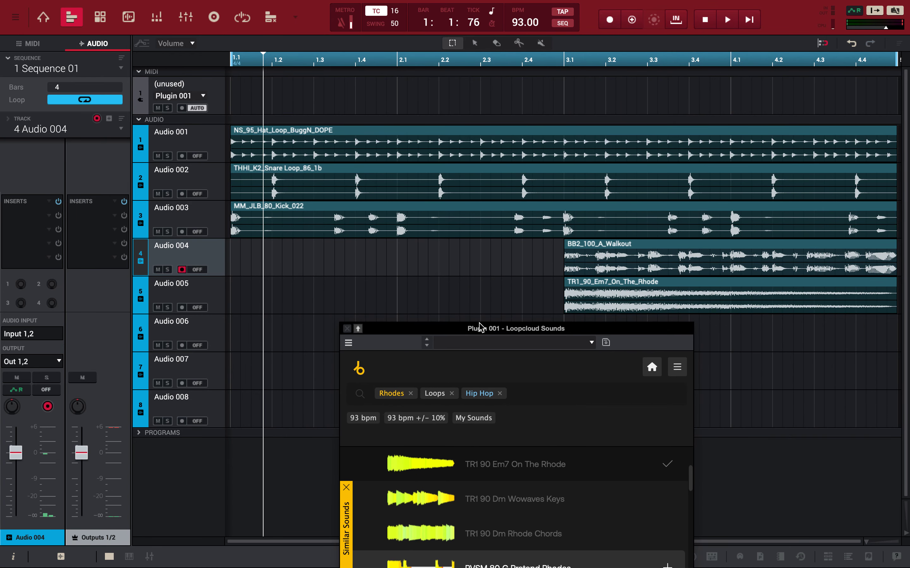
click(642, 248)
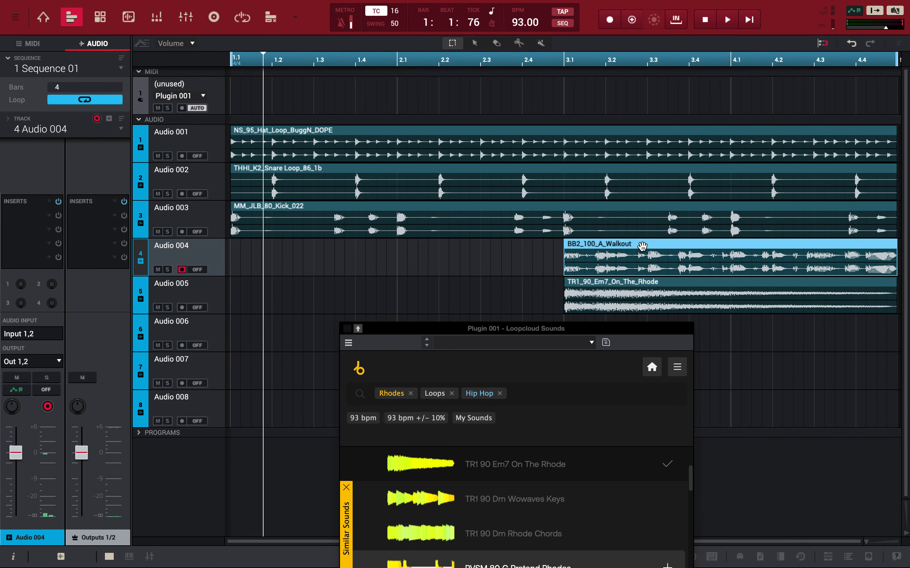
key(Delete)
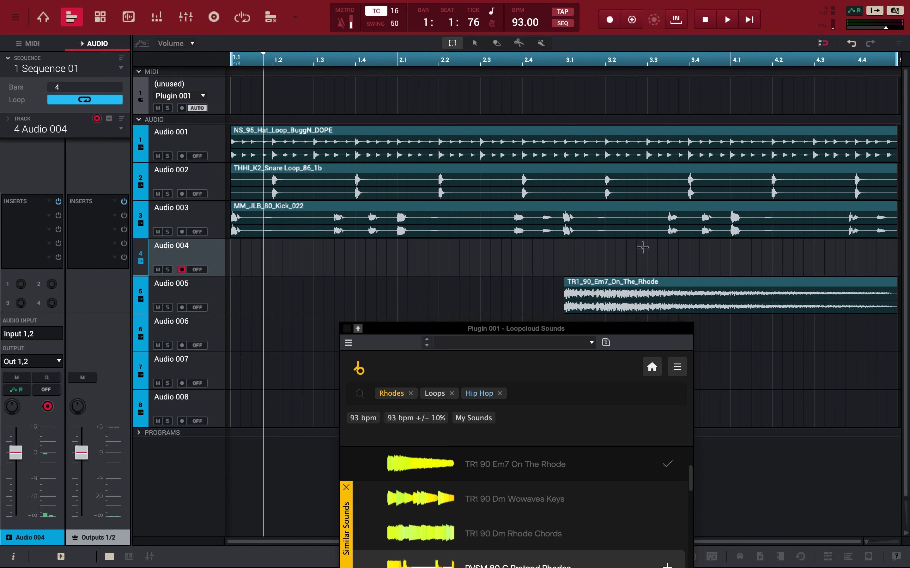
Step: Download the auditioned RVSM 80 G Pretend Rhodes loop and place it on Audio 004, starting at bar 1
drag(601, 327, 618, 81)
click(685, 318)
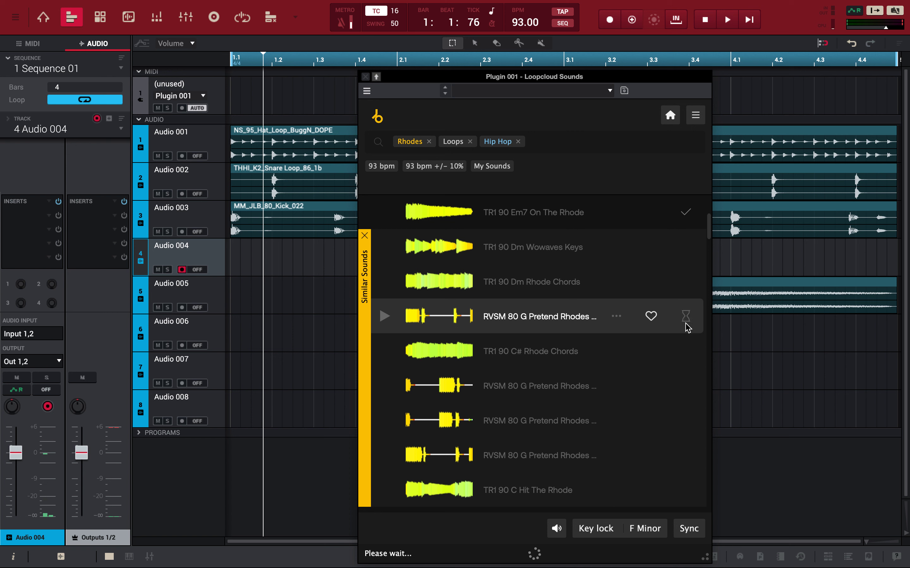
drag(687, 324, 239, 262)
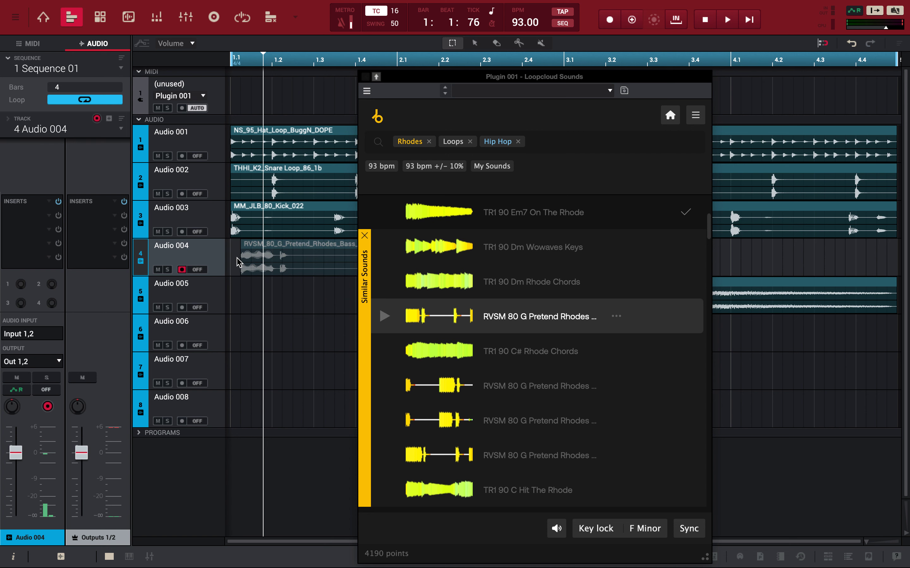
drag(408, 79, 533, 360)
drag(310, 246, 301, 245)
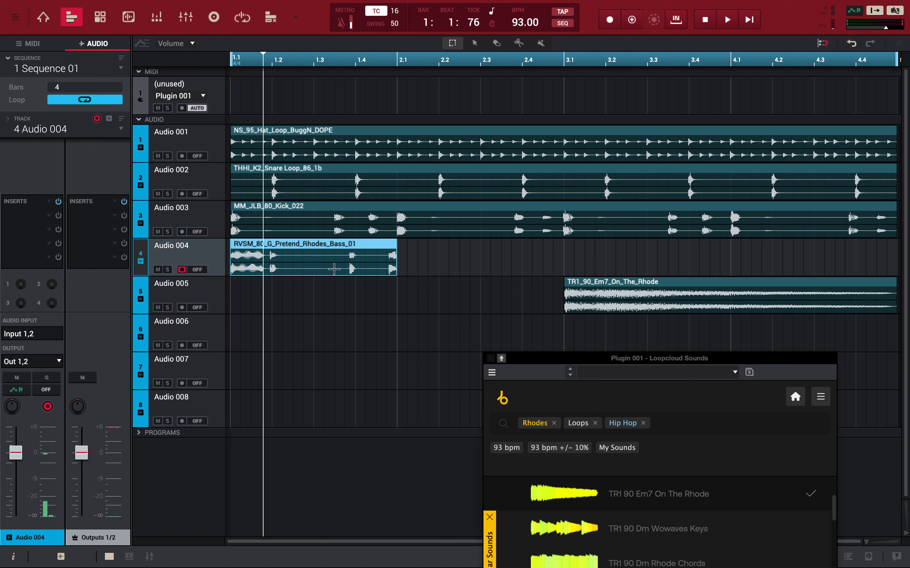
Step: Duplicate the RVSM_80_G_Pretend_Rhodes_Bass_01 clip three times to fill all four bars of Audio 004
key(ctrl+d)
key(ctrl+d)
key(ctrl+d)
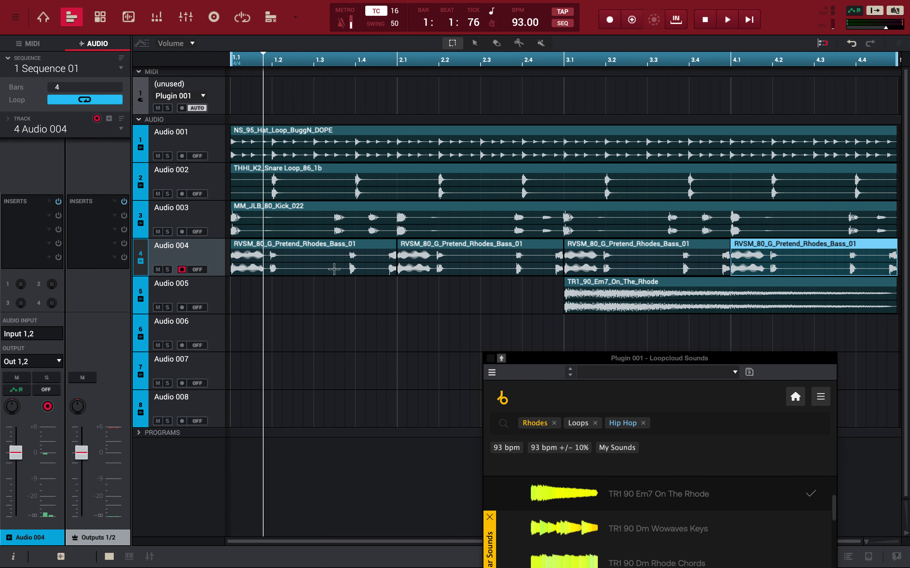
Step: Play the sequence, turn off record arm on Audio 004 and lower its volume to between -9 and -20 dB
key(space)
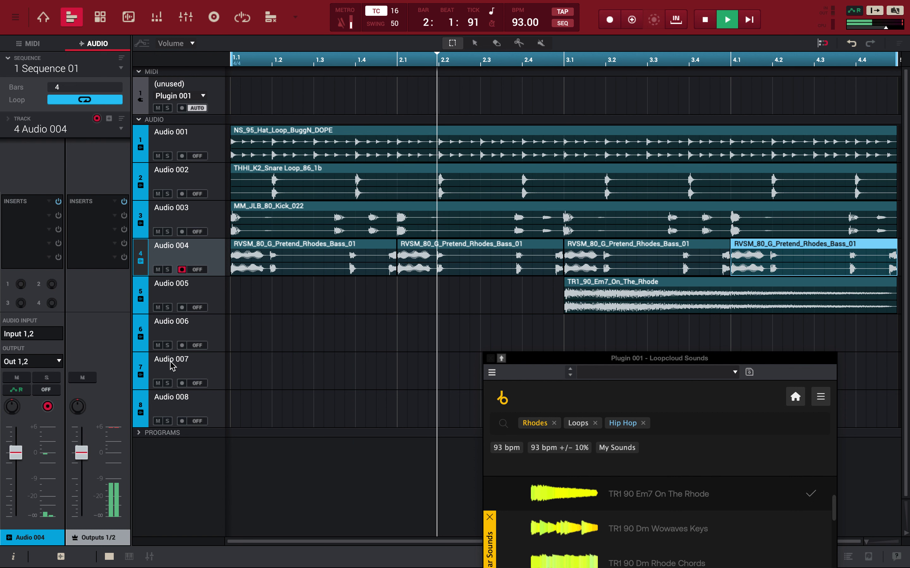
click(198, 252)
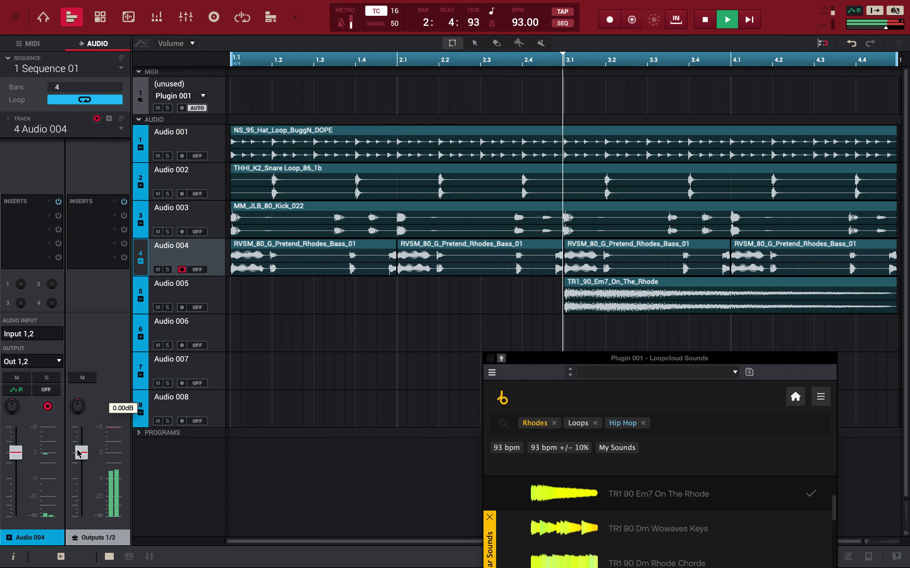
click(48, 407)
drag(15, 454, 15, 493)
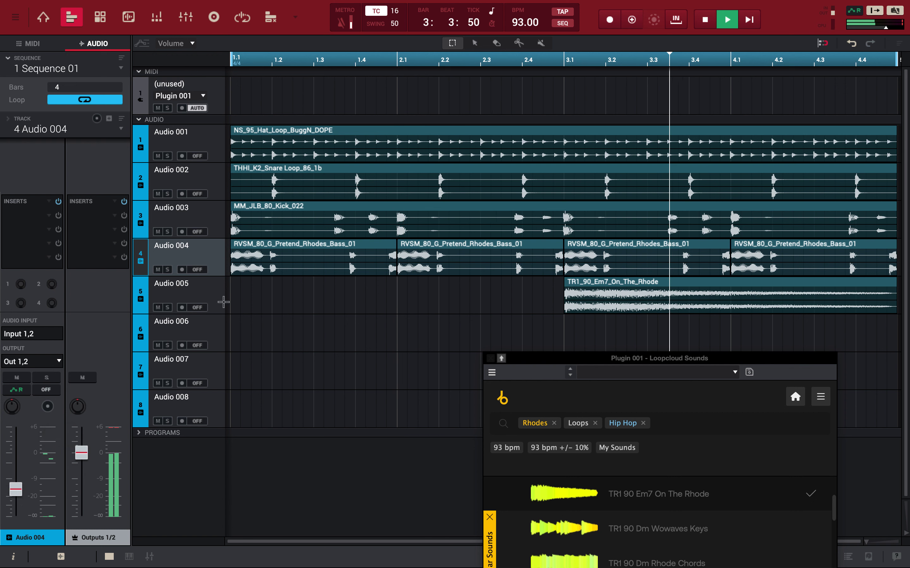
Step: Lower the volume of Audio 005 to between -9 and -20 dB
click(200, 292)
click(22, 464)
drag(22, 463, 22, 491)
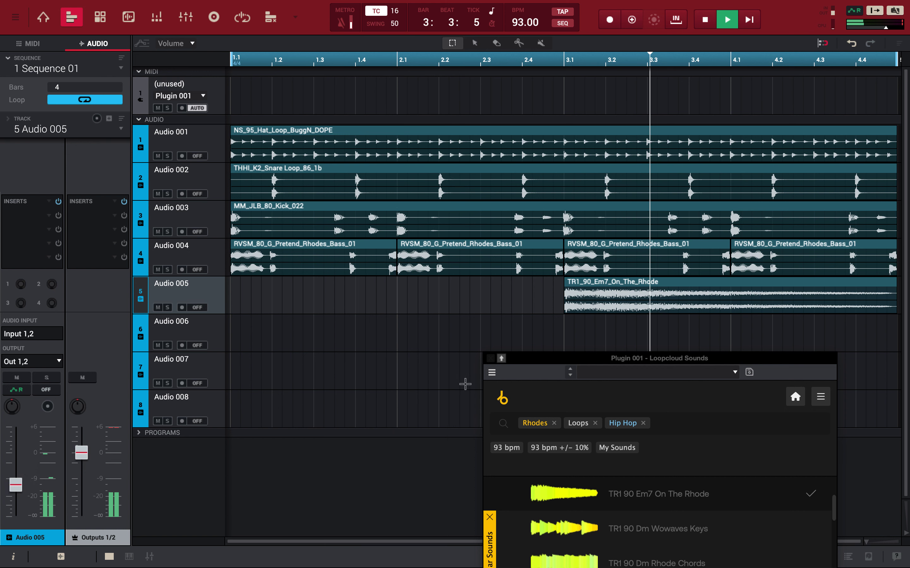
Step: Bring the loop browser back into view, stop playback and look through Loopcloud's About information and other menu options
drag(524, 360, 518, 30)
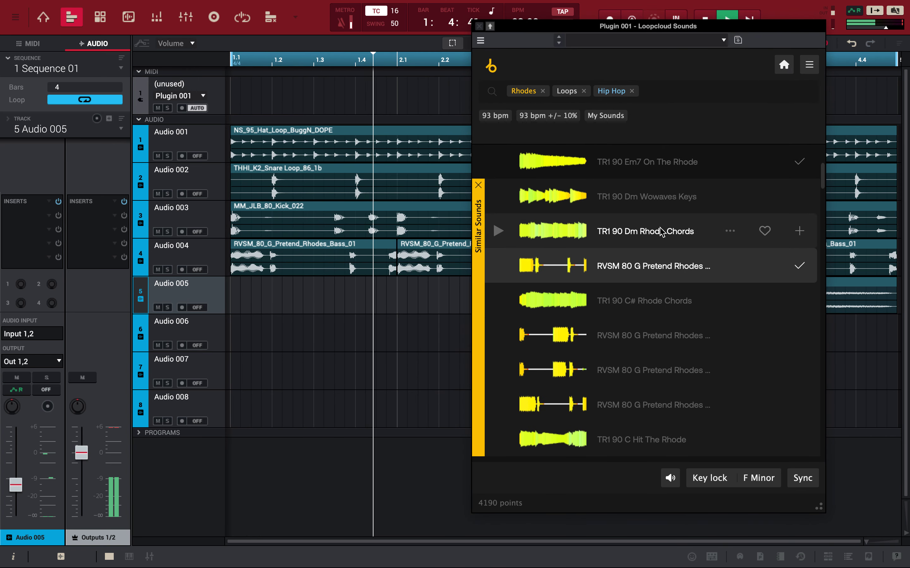
key(space)
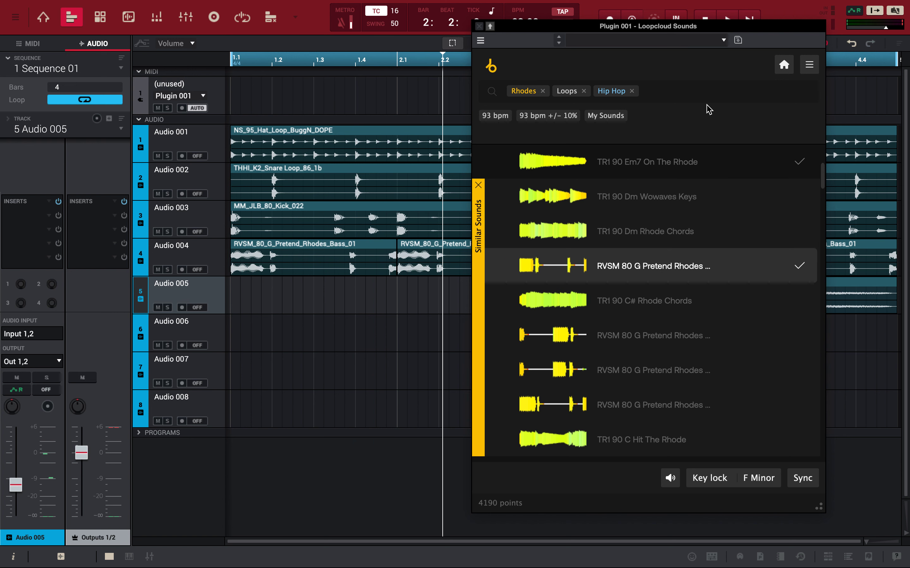
click(808, 66)
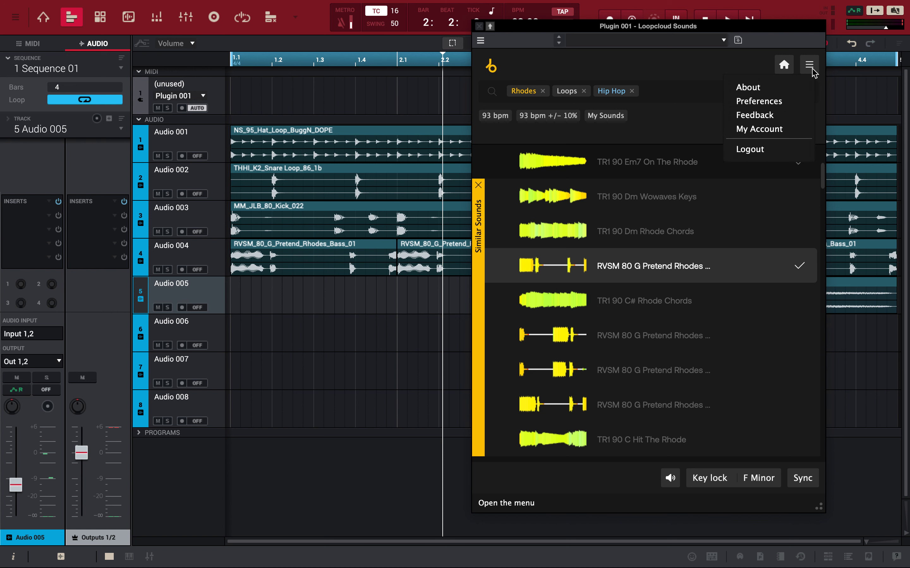
click(783, 89)
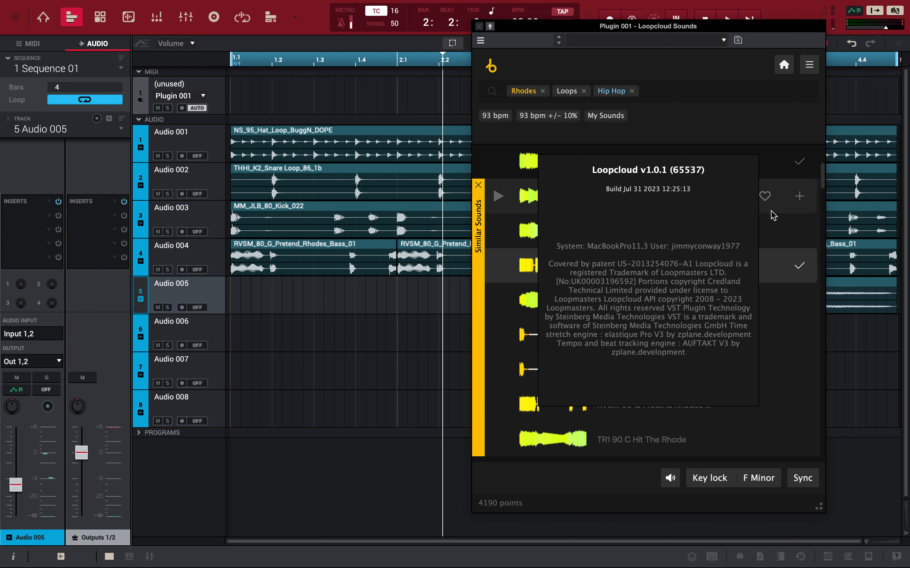
click(731, 209)
click(809, 65)
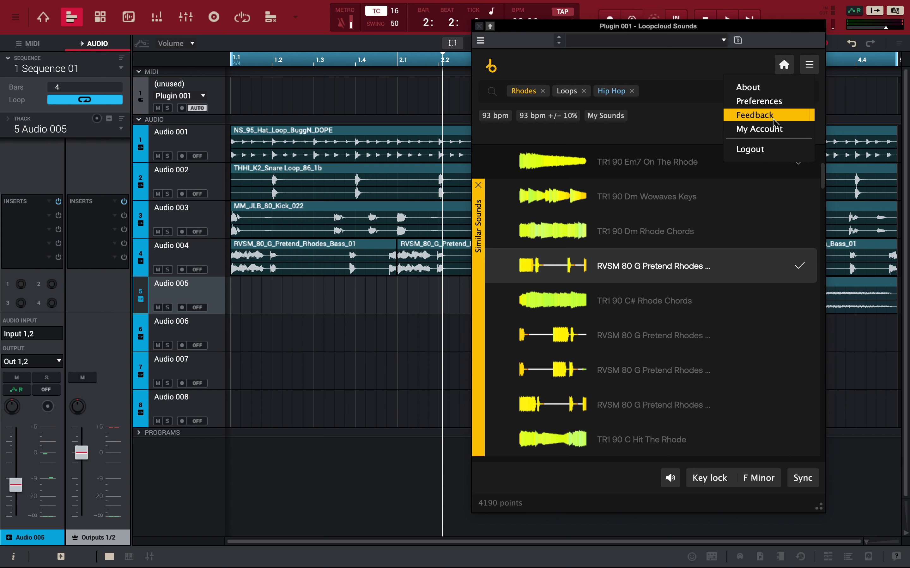
click(667, 95)
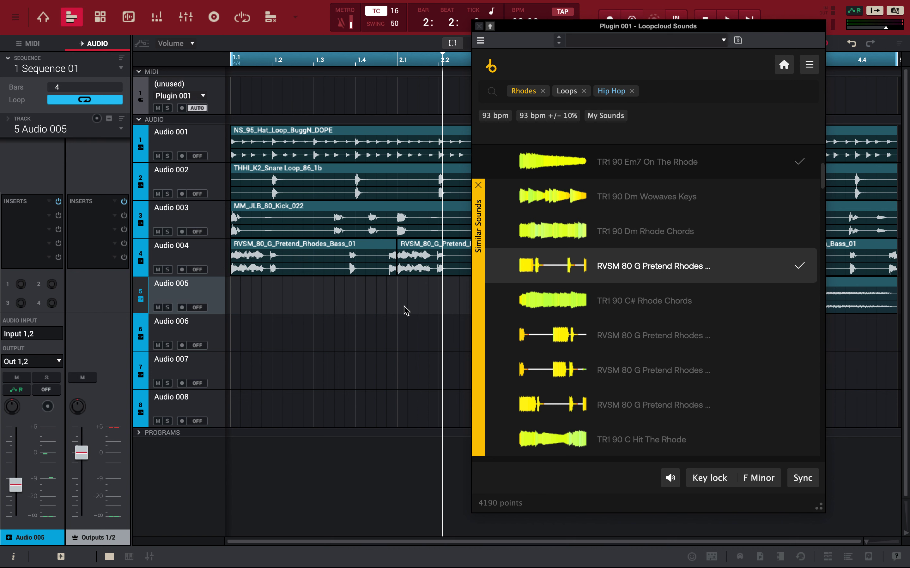
Step: Select the Plugin 001 track and move the Loopcloud Sounds window off the first two bars of the arrangement
click(360, 86)
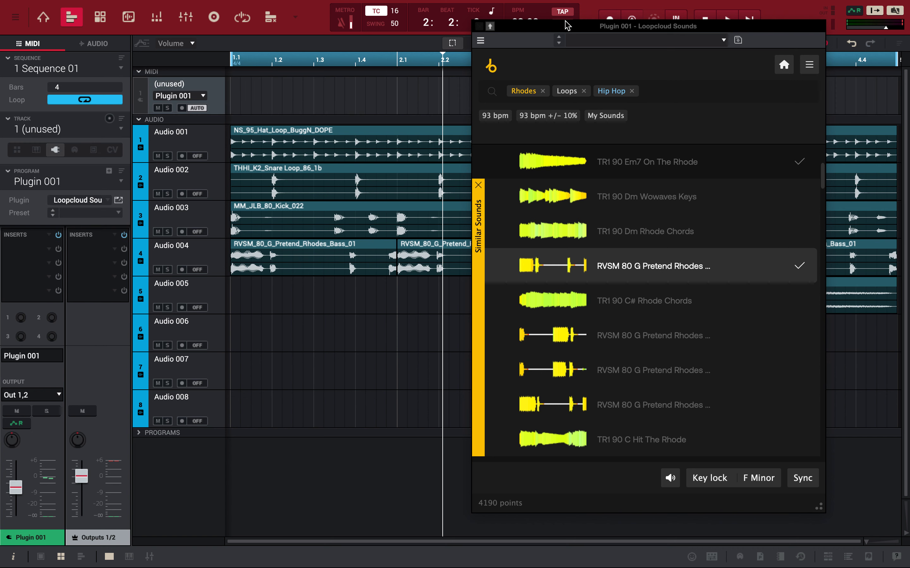
drag(559, 28, 562, 205)
mouse_move(701, 21)
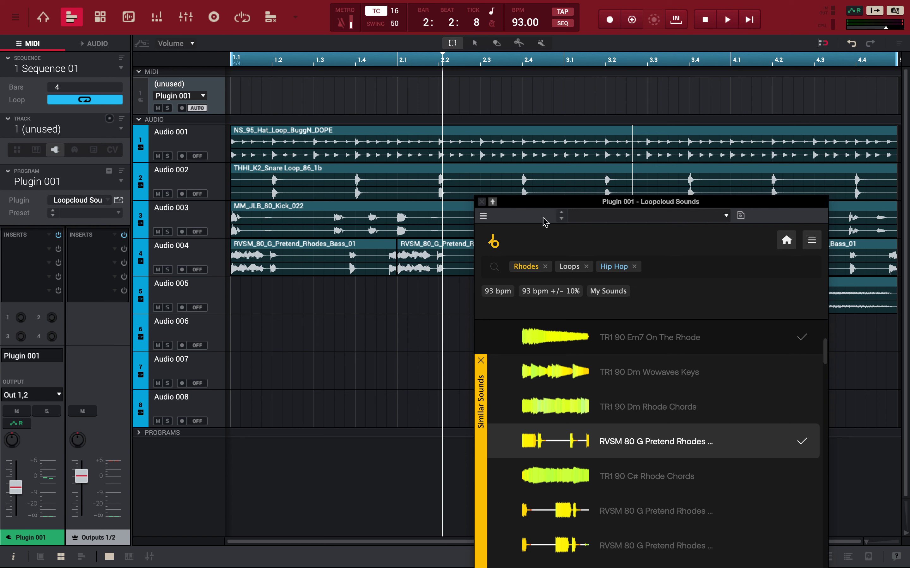
drag(550, 209, 621, 44)
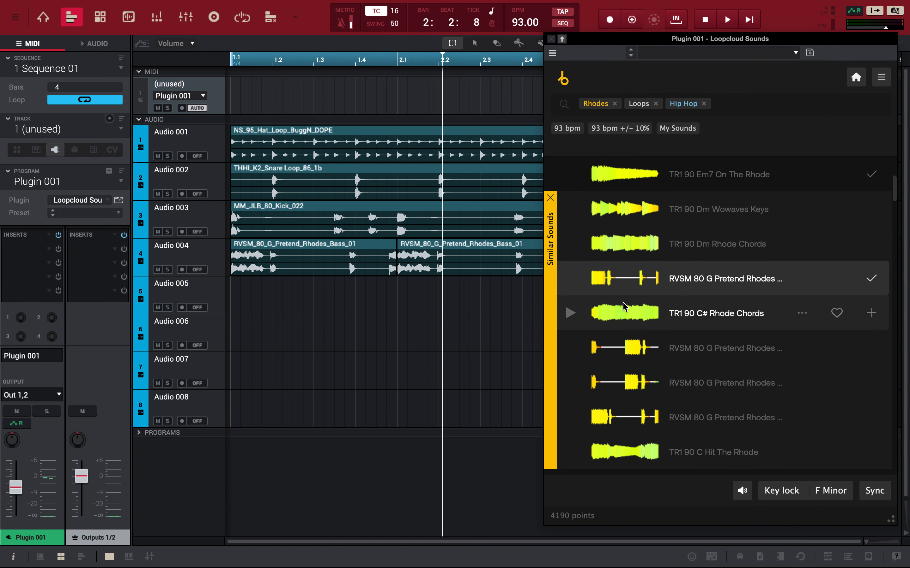